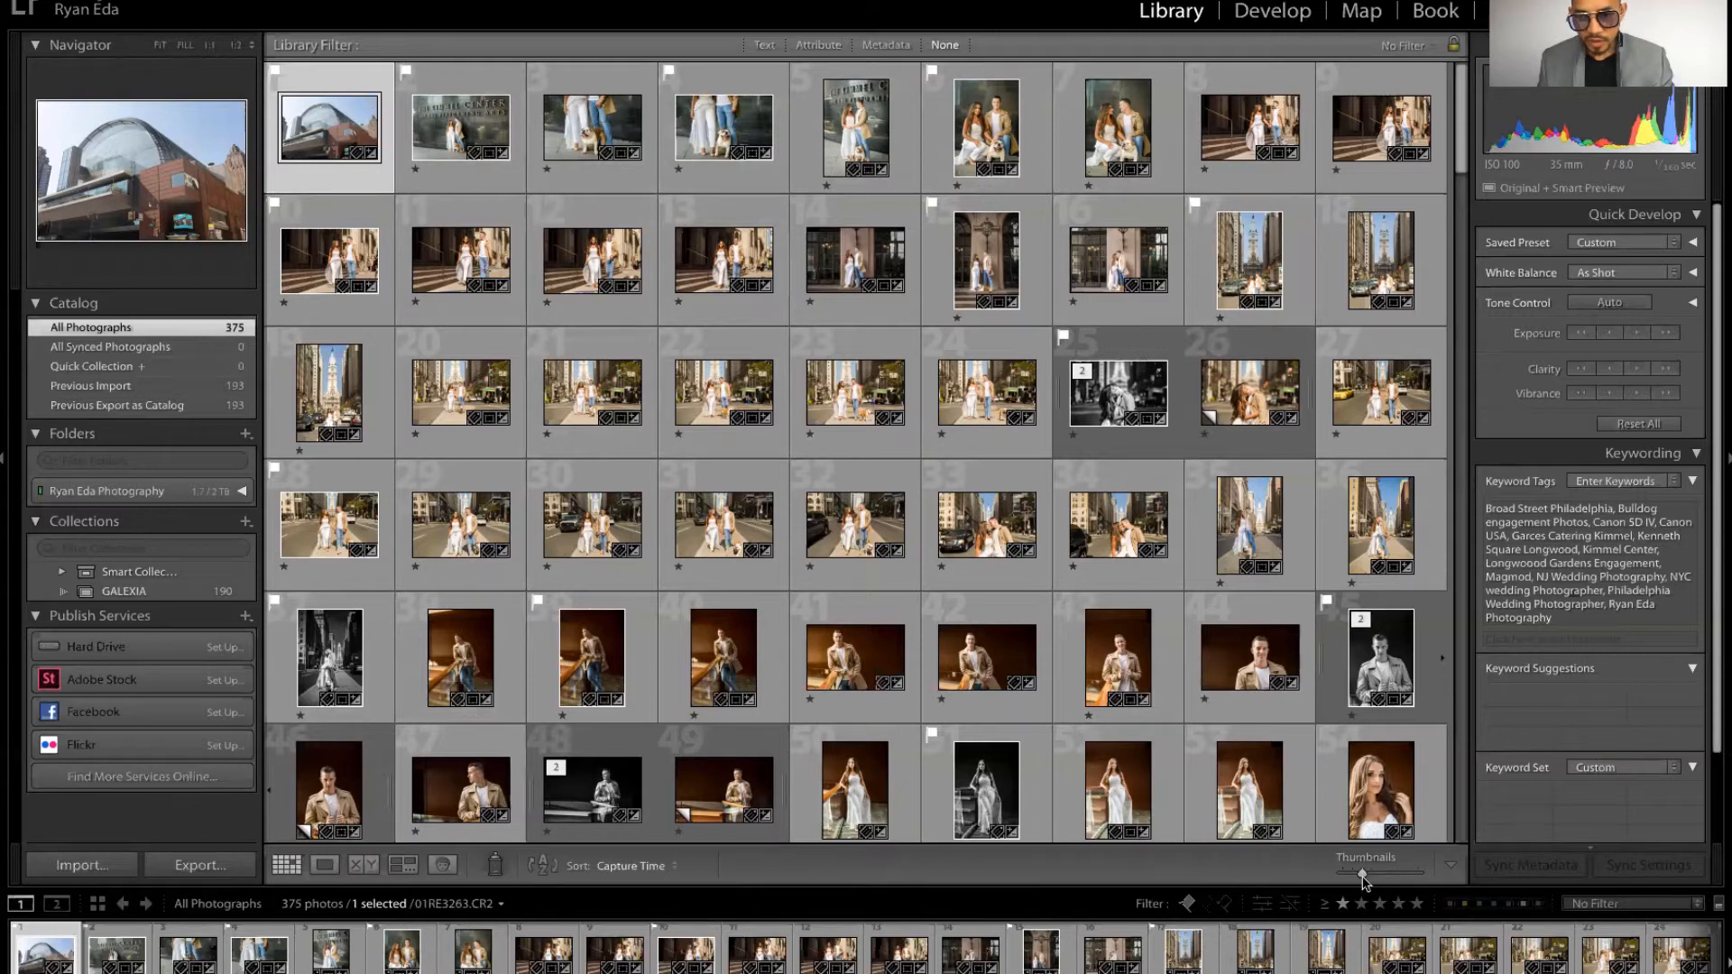
Step: Shrink the grid thumbnails, then preview the selected building photo in Loupe view and return to the grid
drag(1373, 880, 1351, 872)
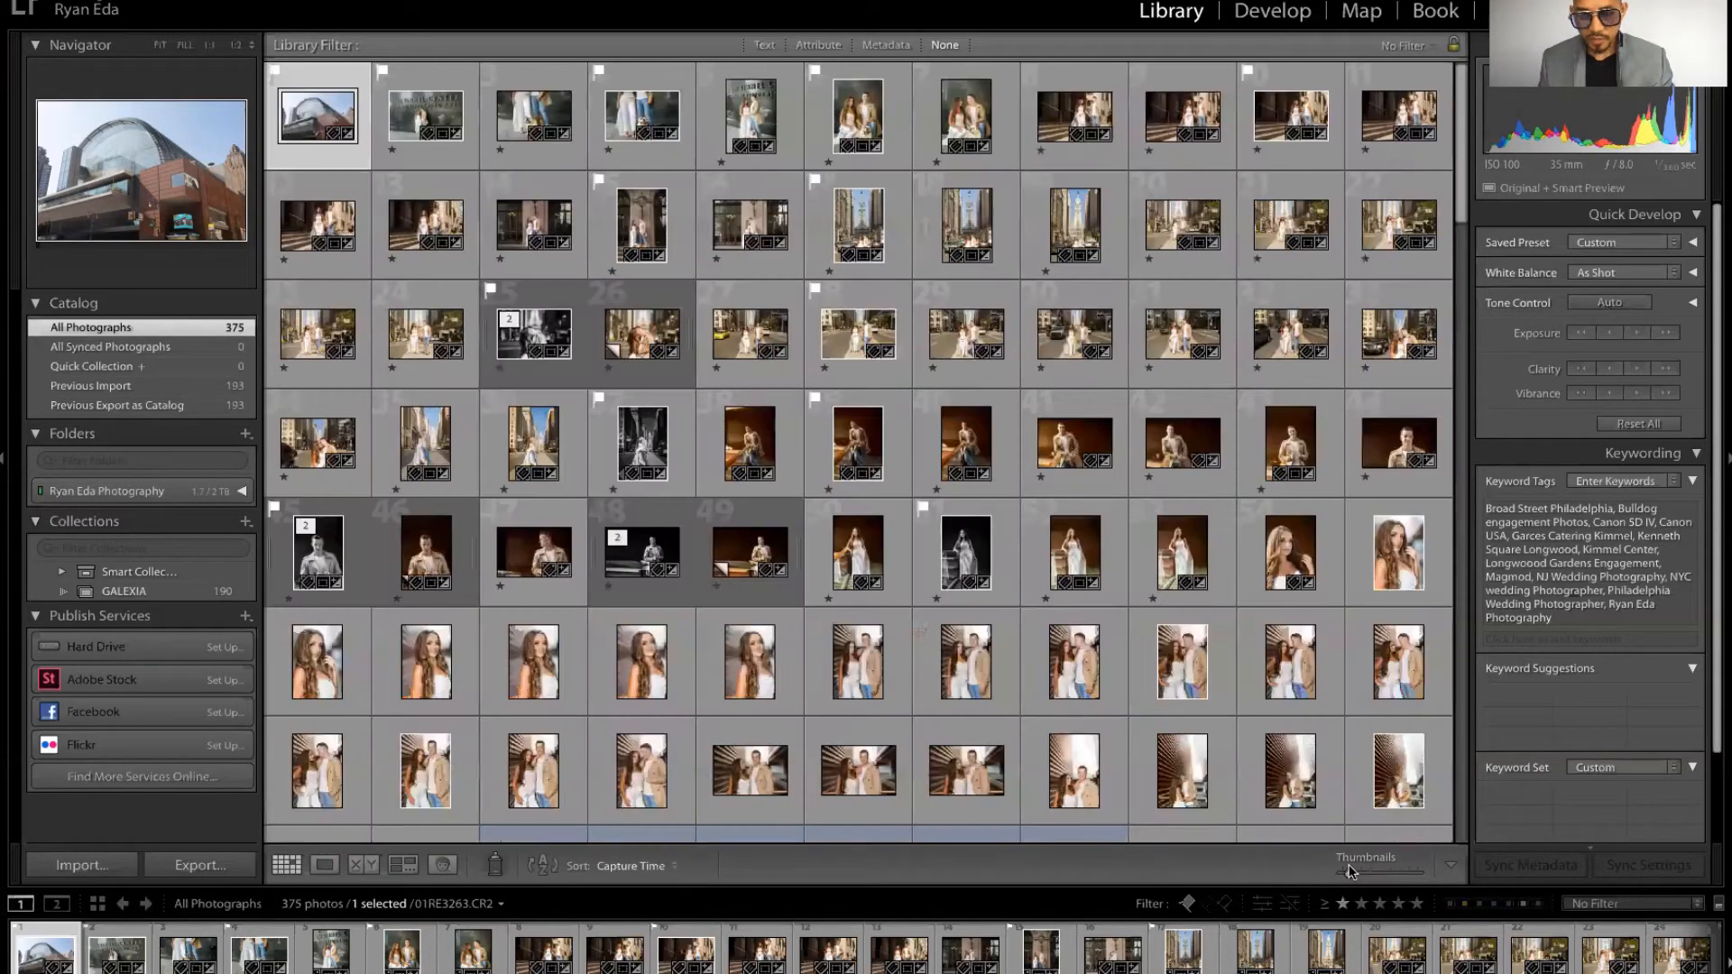
click(324, 866)
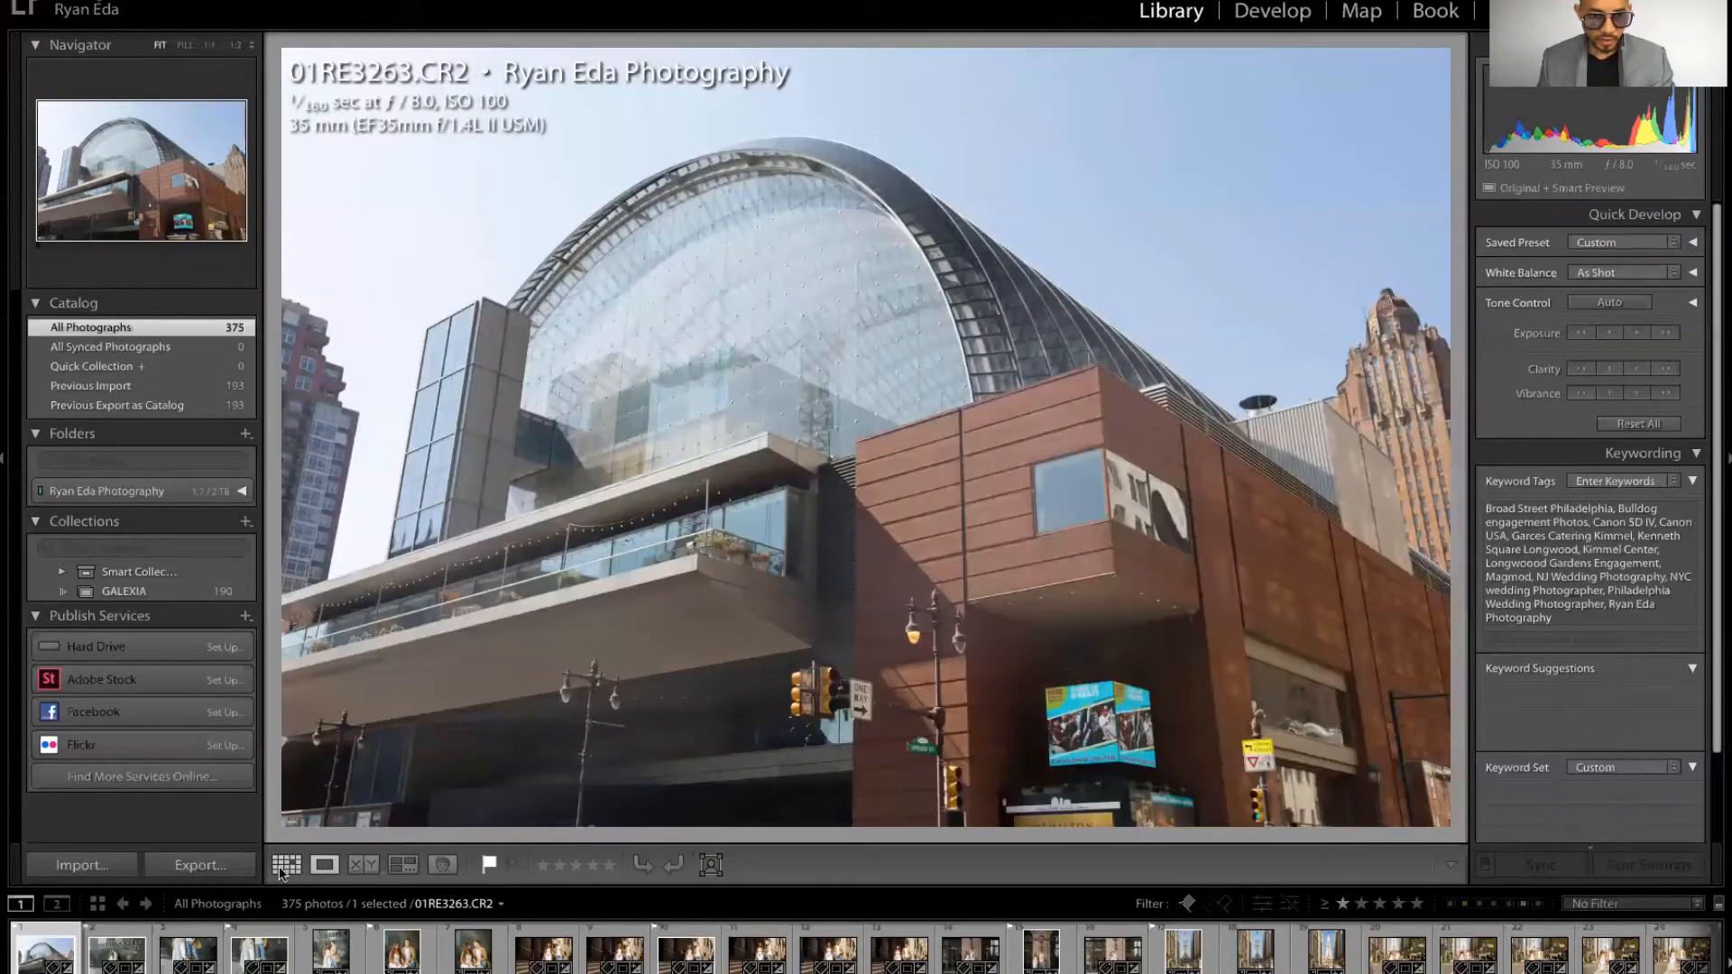
click(297, 868)
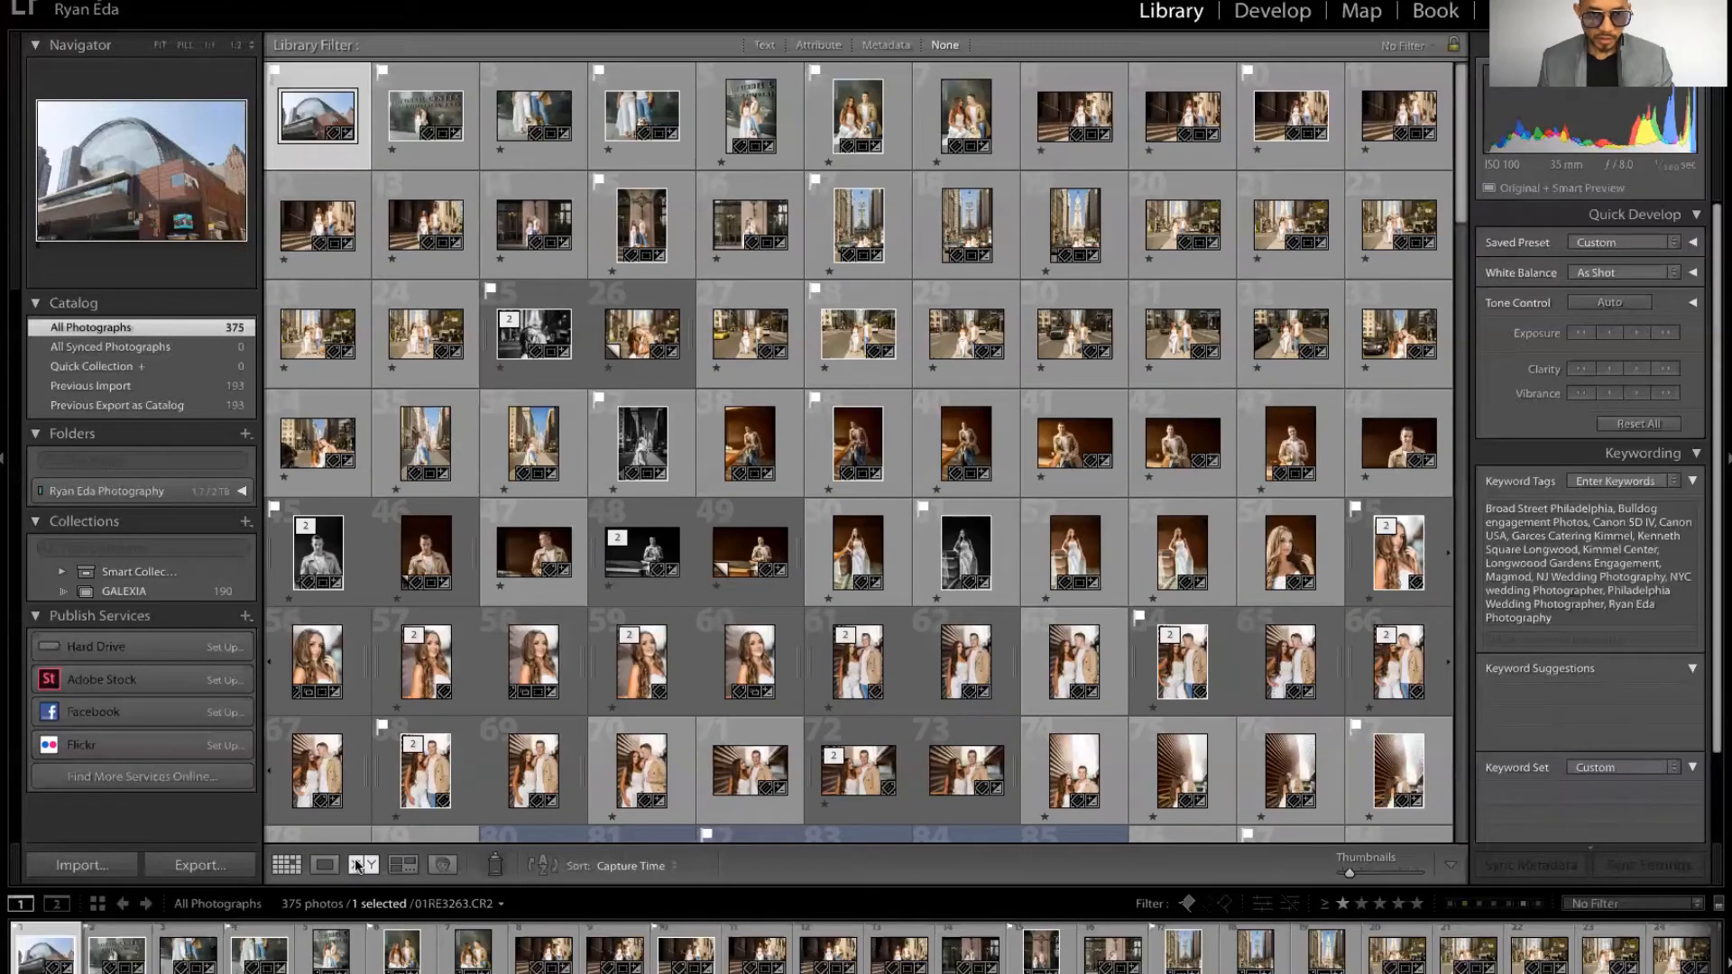
Step: Add the second photo to the selection and view the pair in Compare and Survey views, returning to the grid each time
ctrl+click(424, 157)
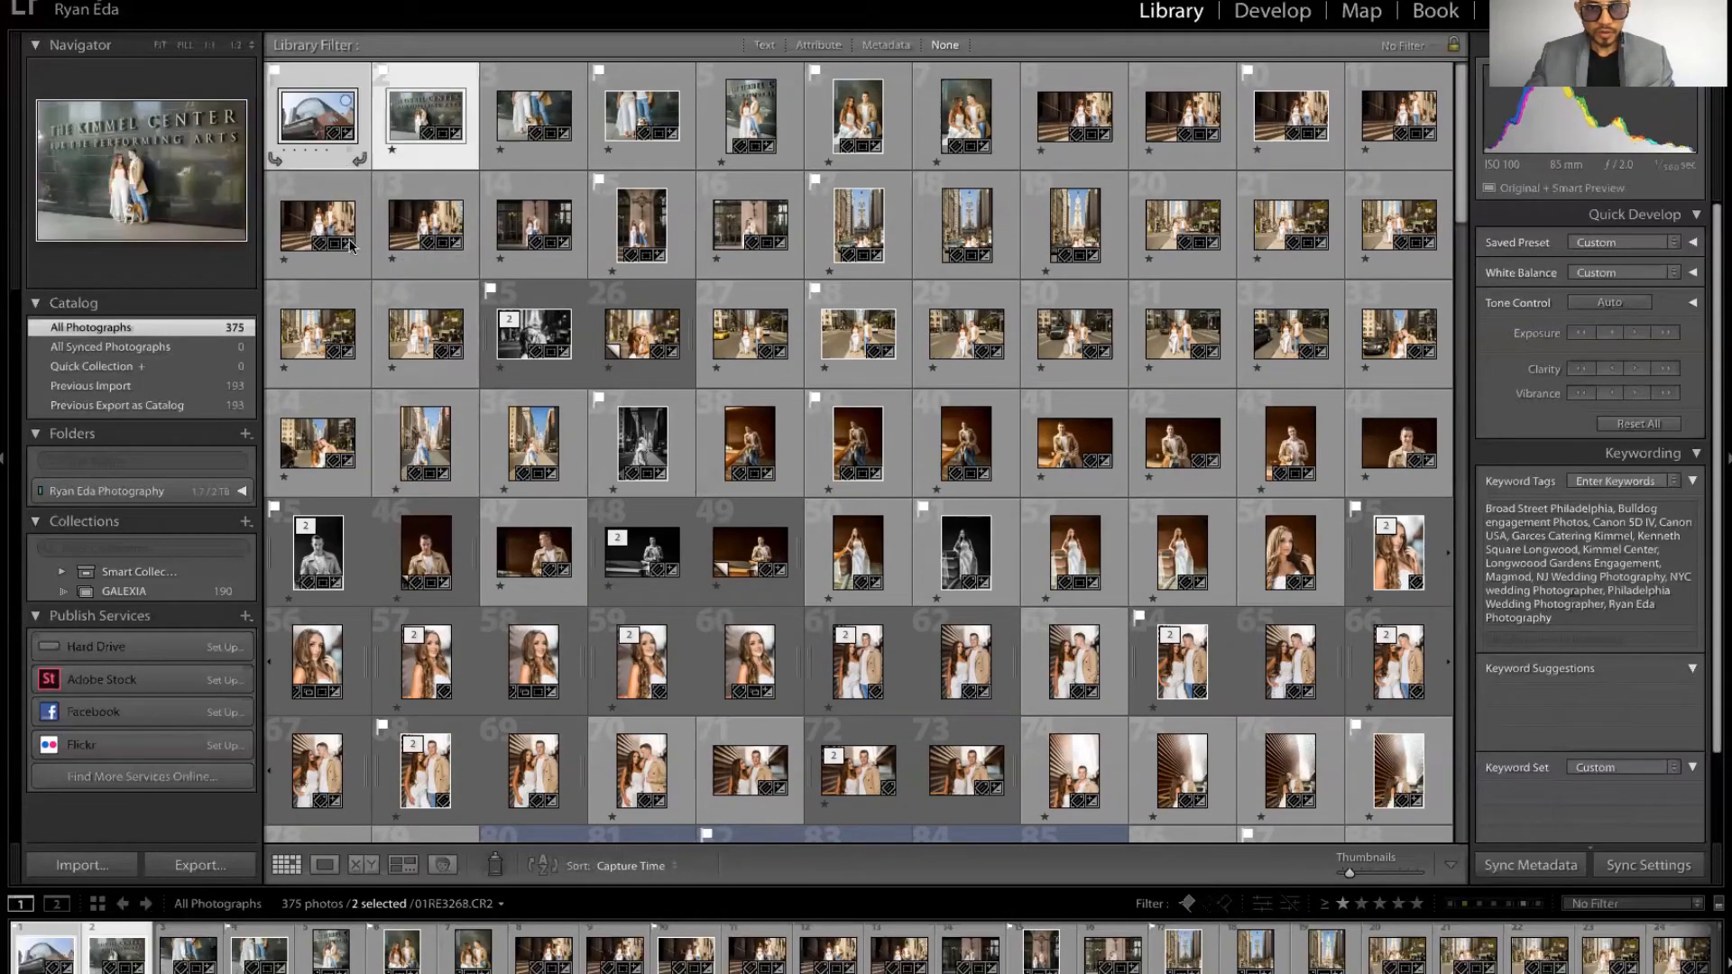
click(368, 866)
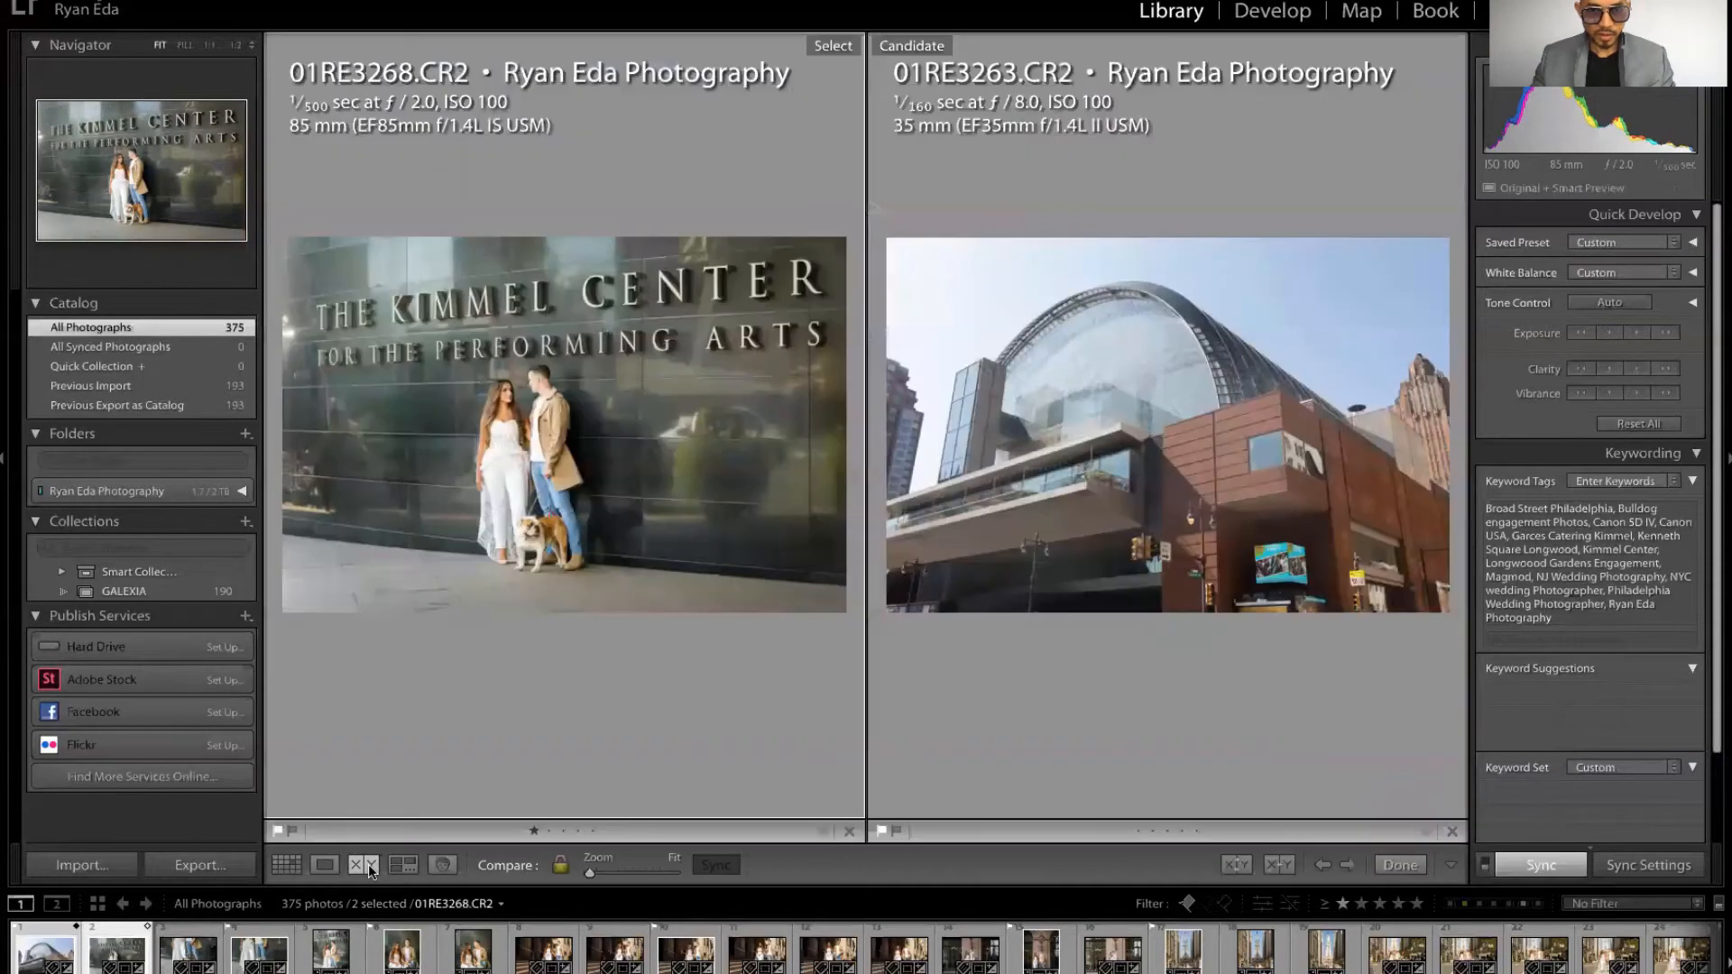
key(g)
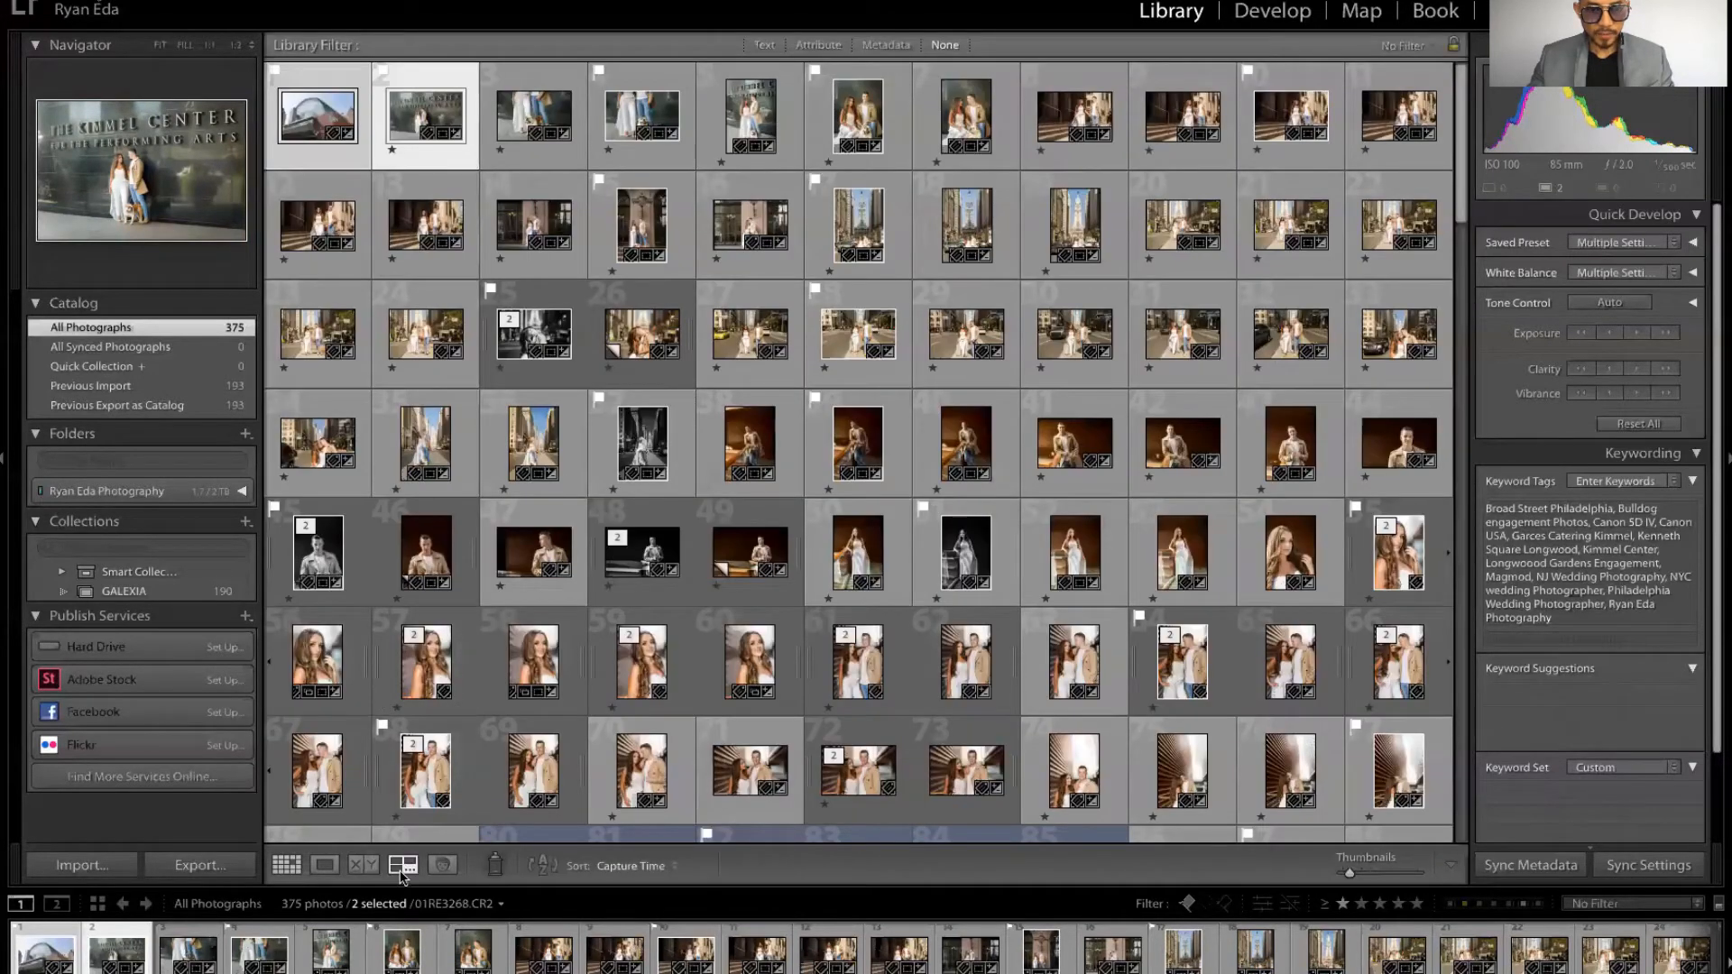
click(401, 870)
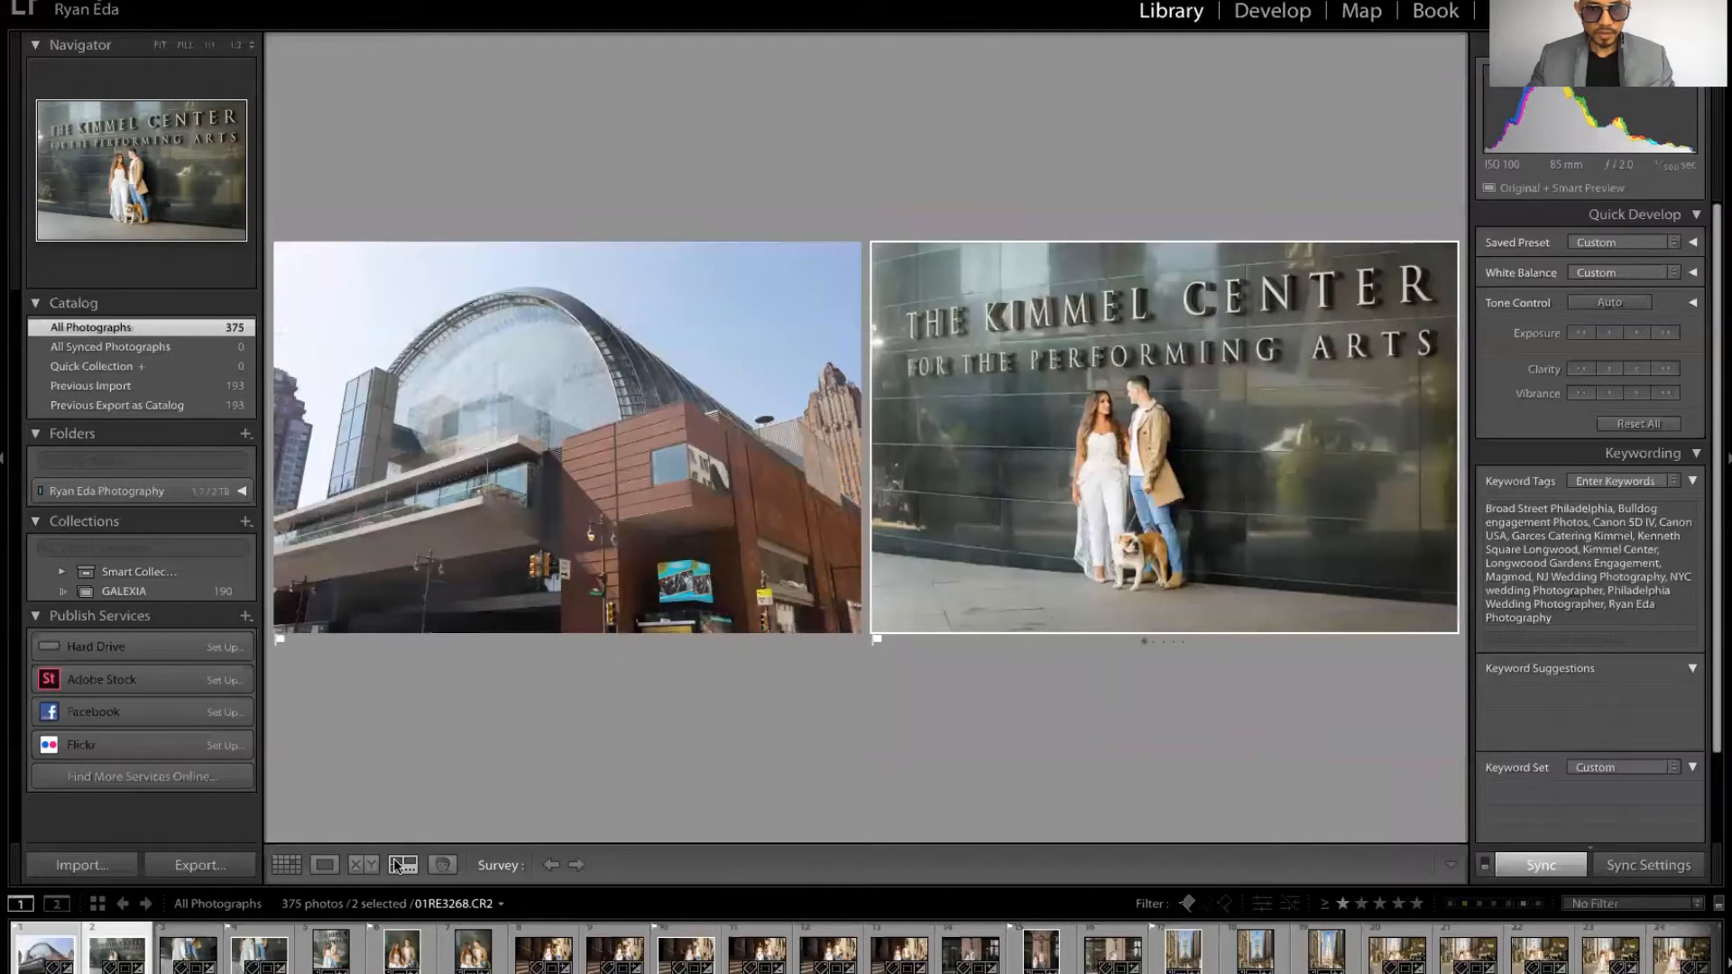
key(g)
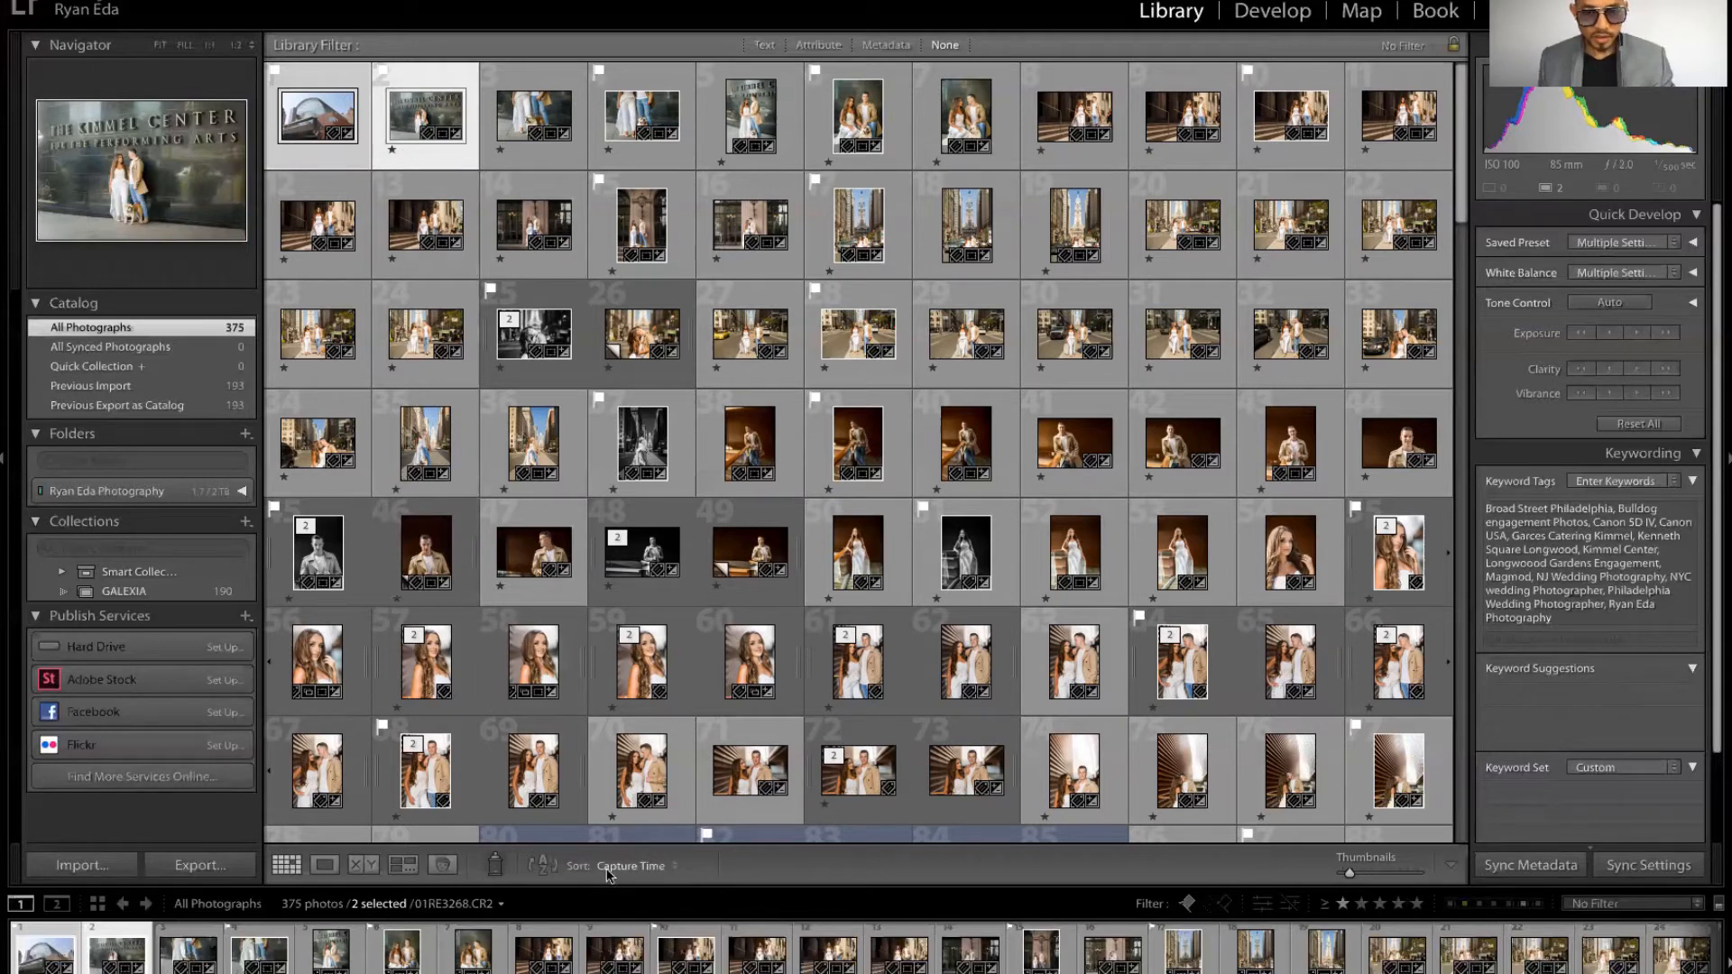
click(645, 866)
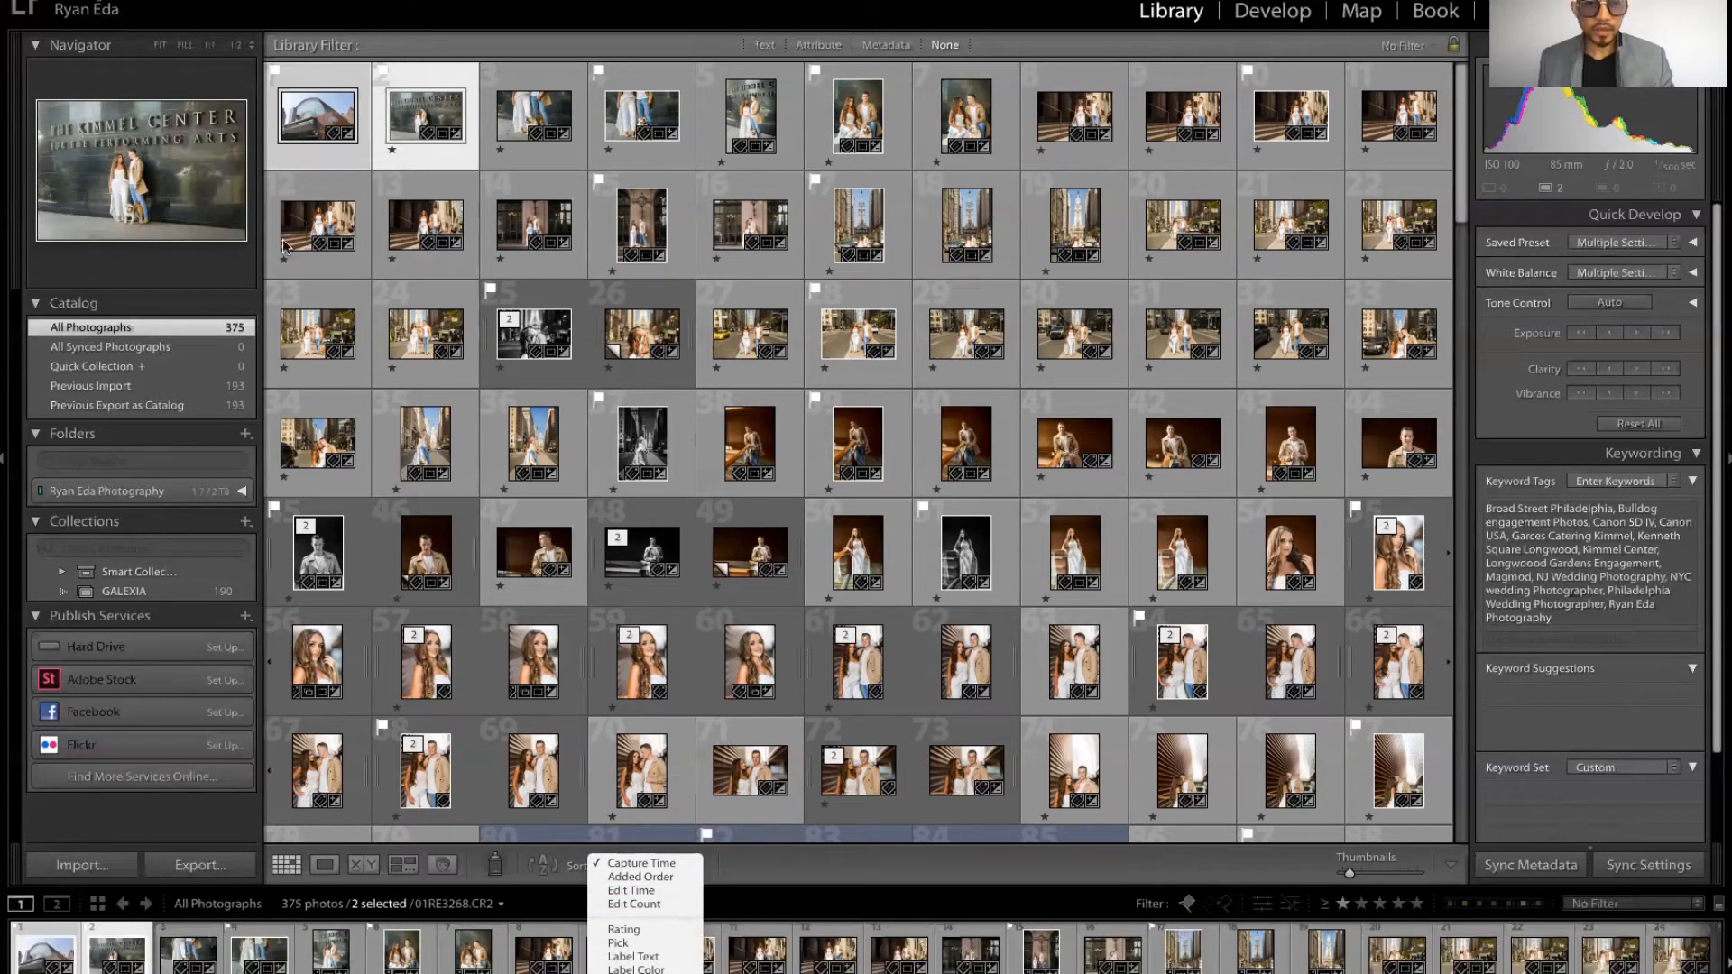
click(333, 157)
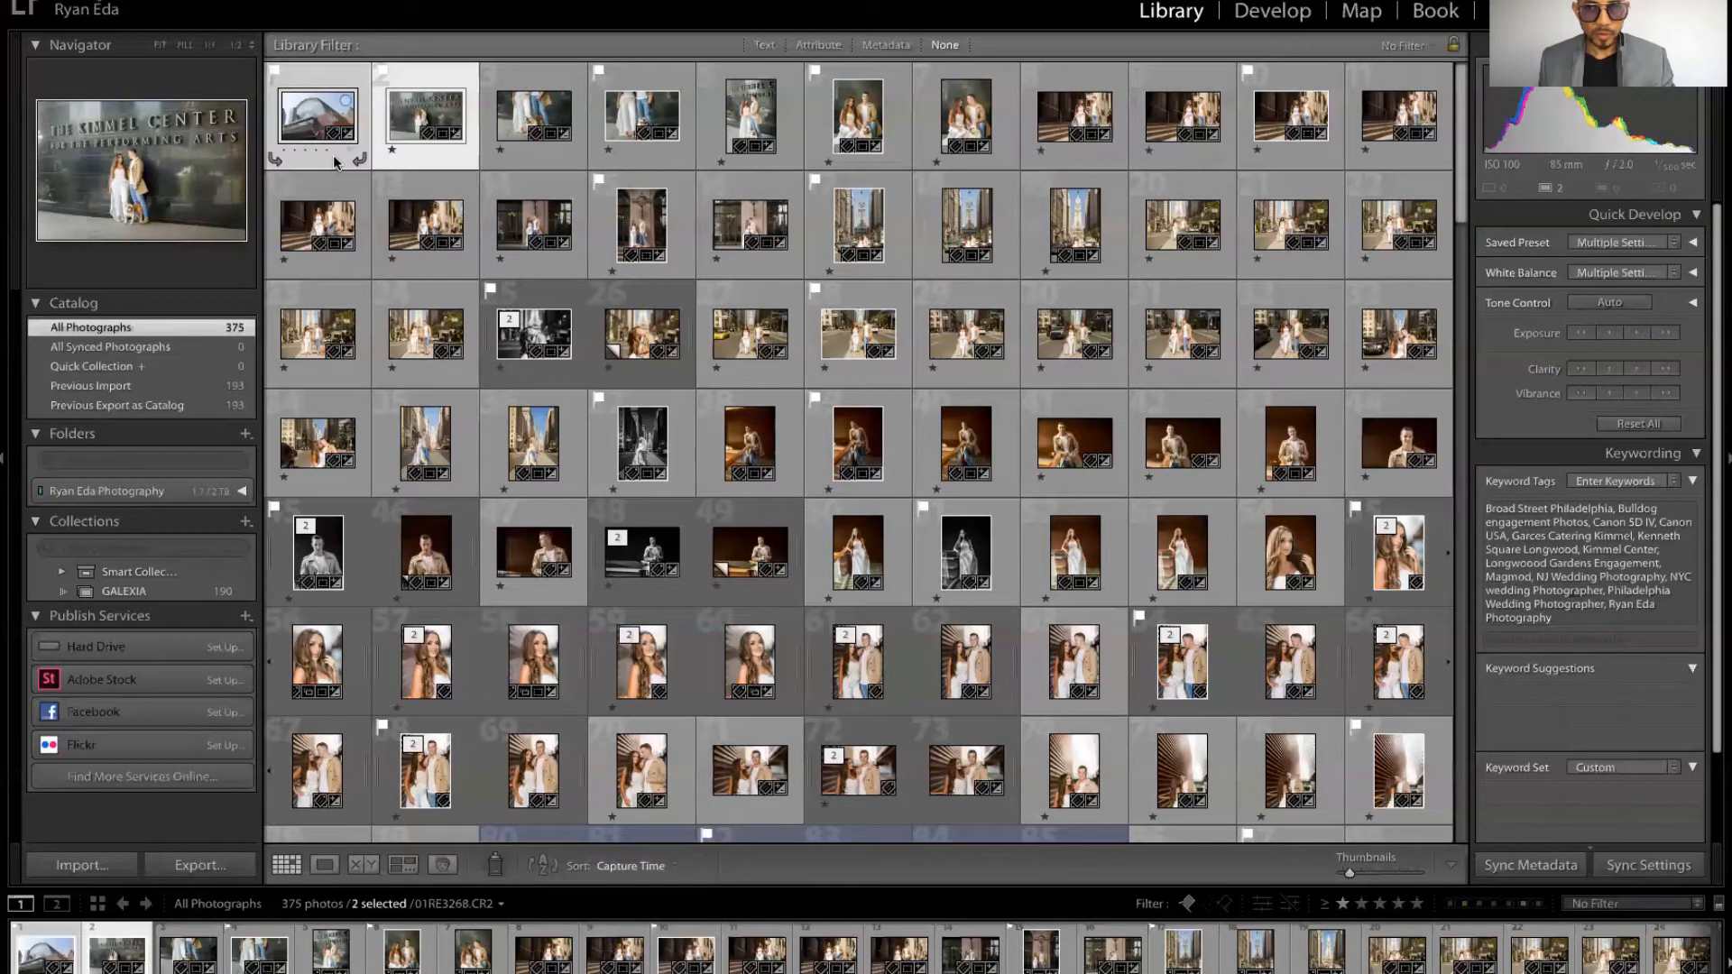
Step: Set star ratings on the first two photos, then undo the ratings and the selection change
click(434, 151)
click(393, 151)
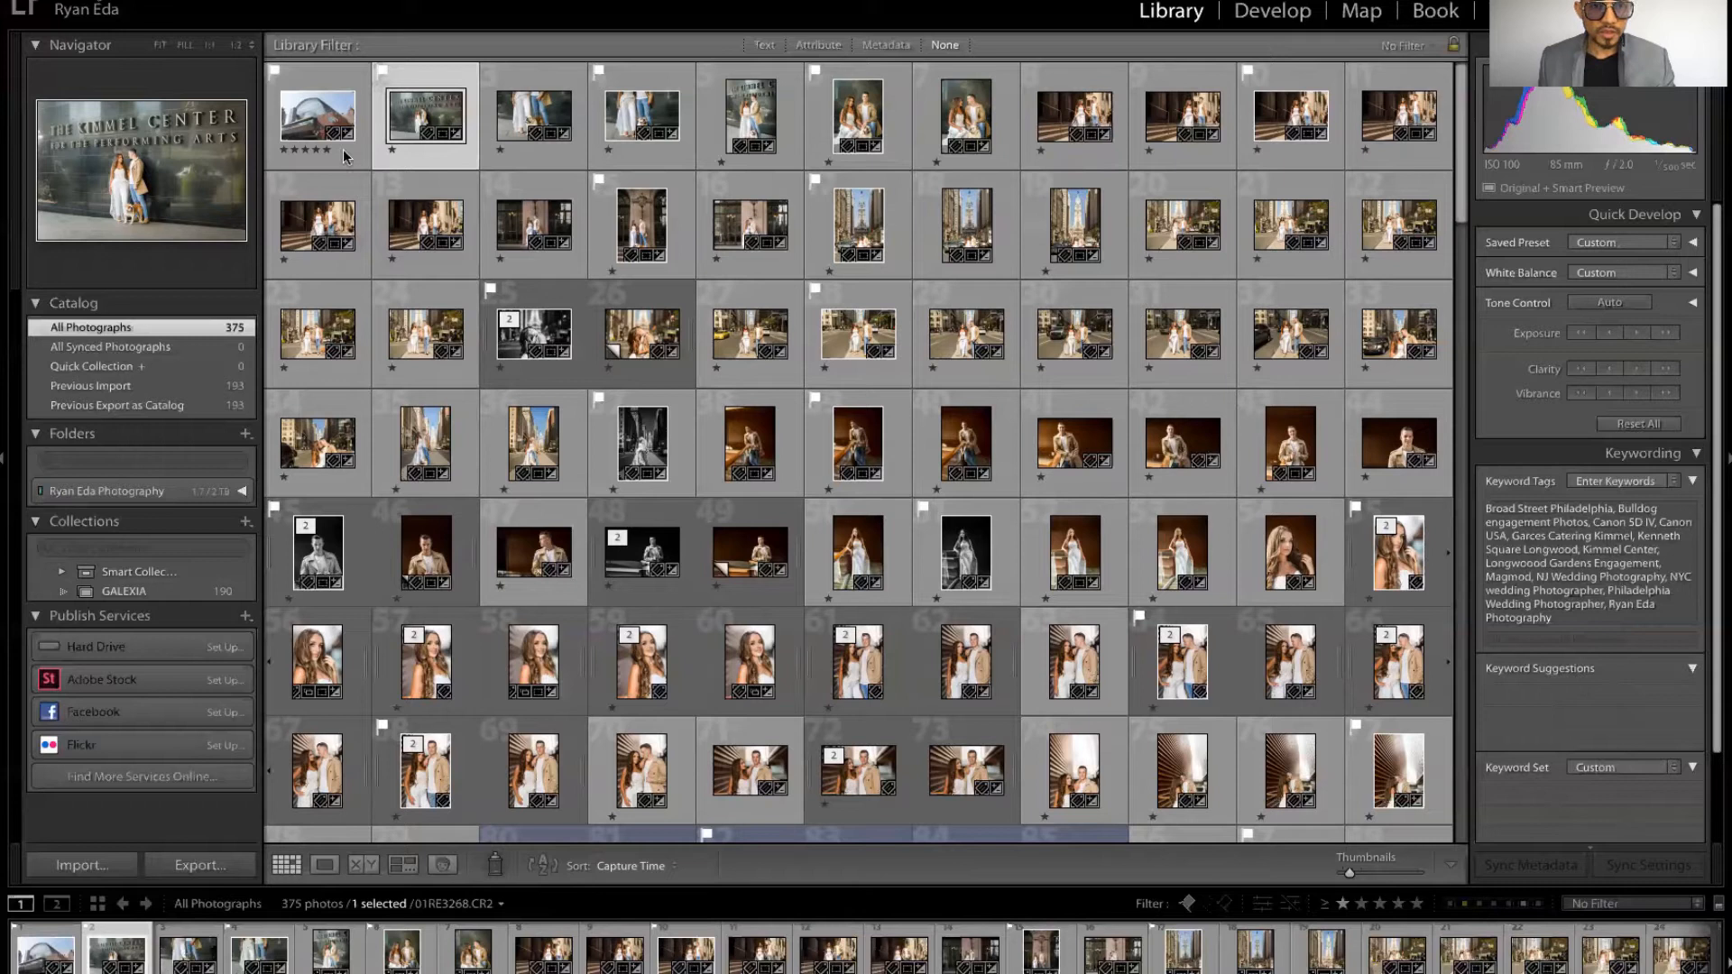
click(287, 151)
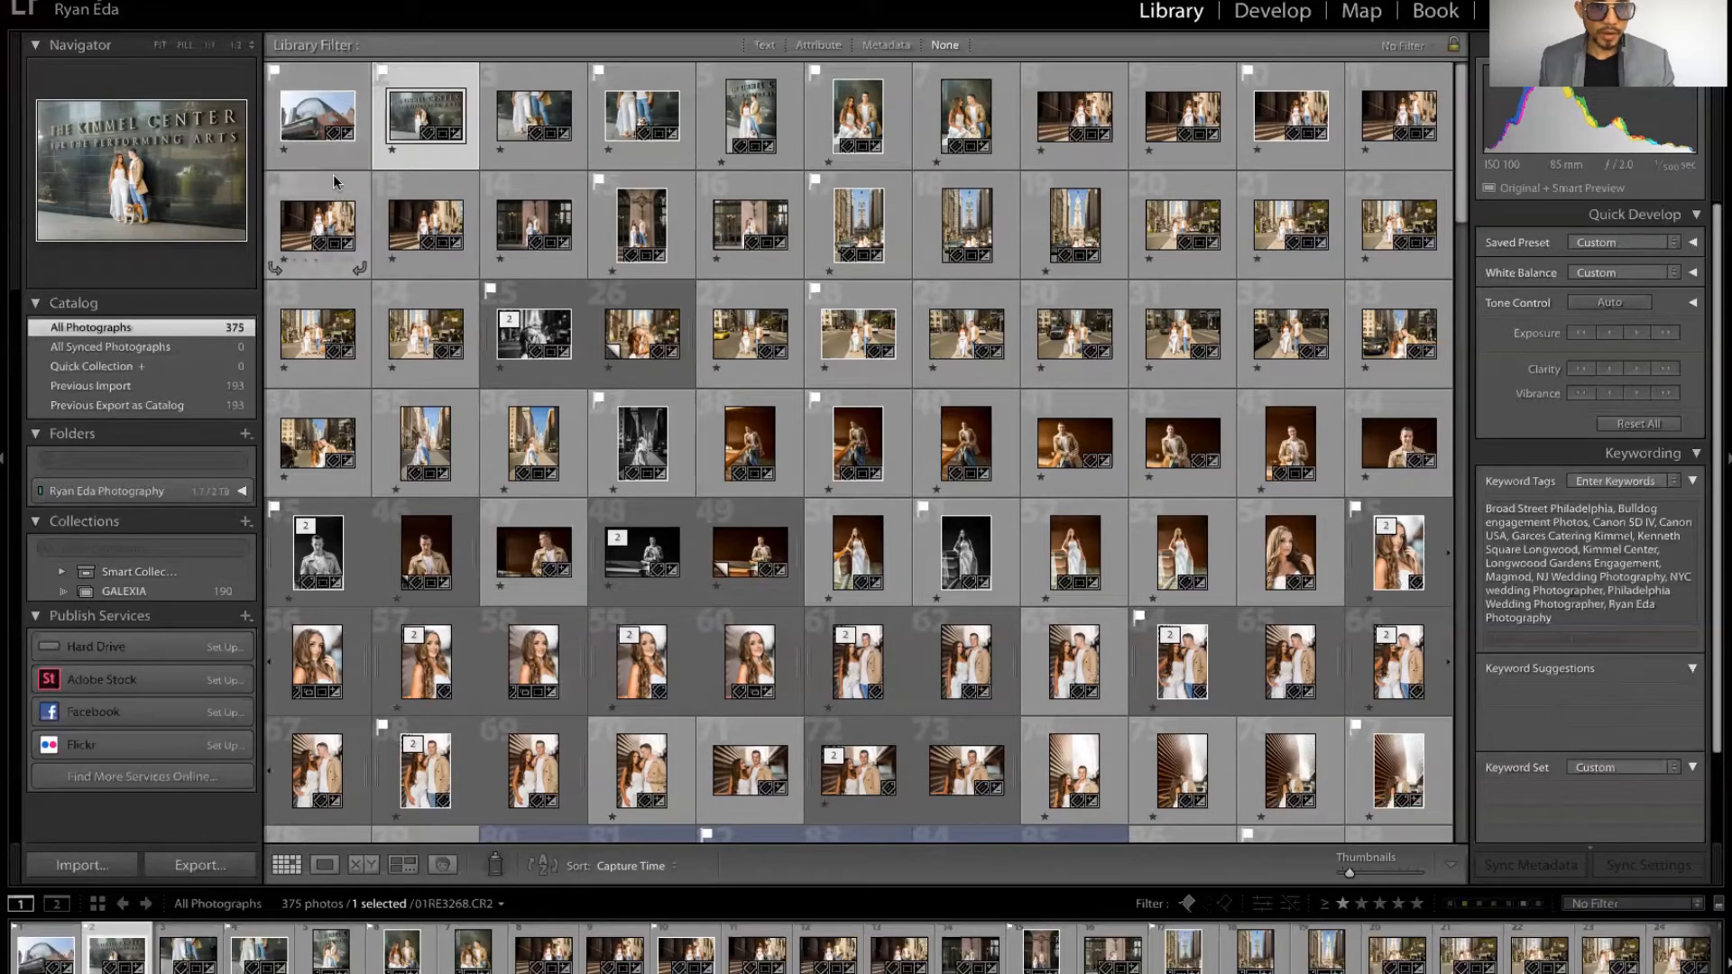
key(ctrl+z)
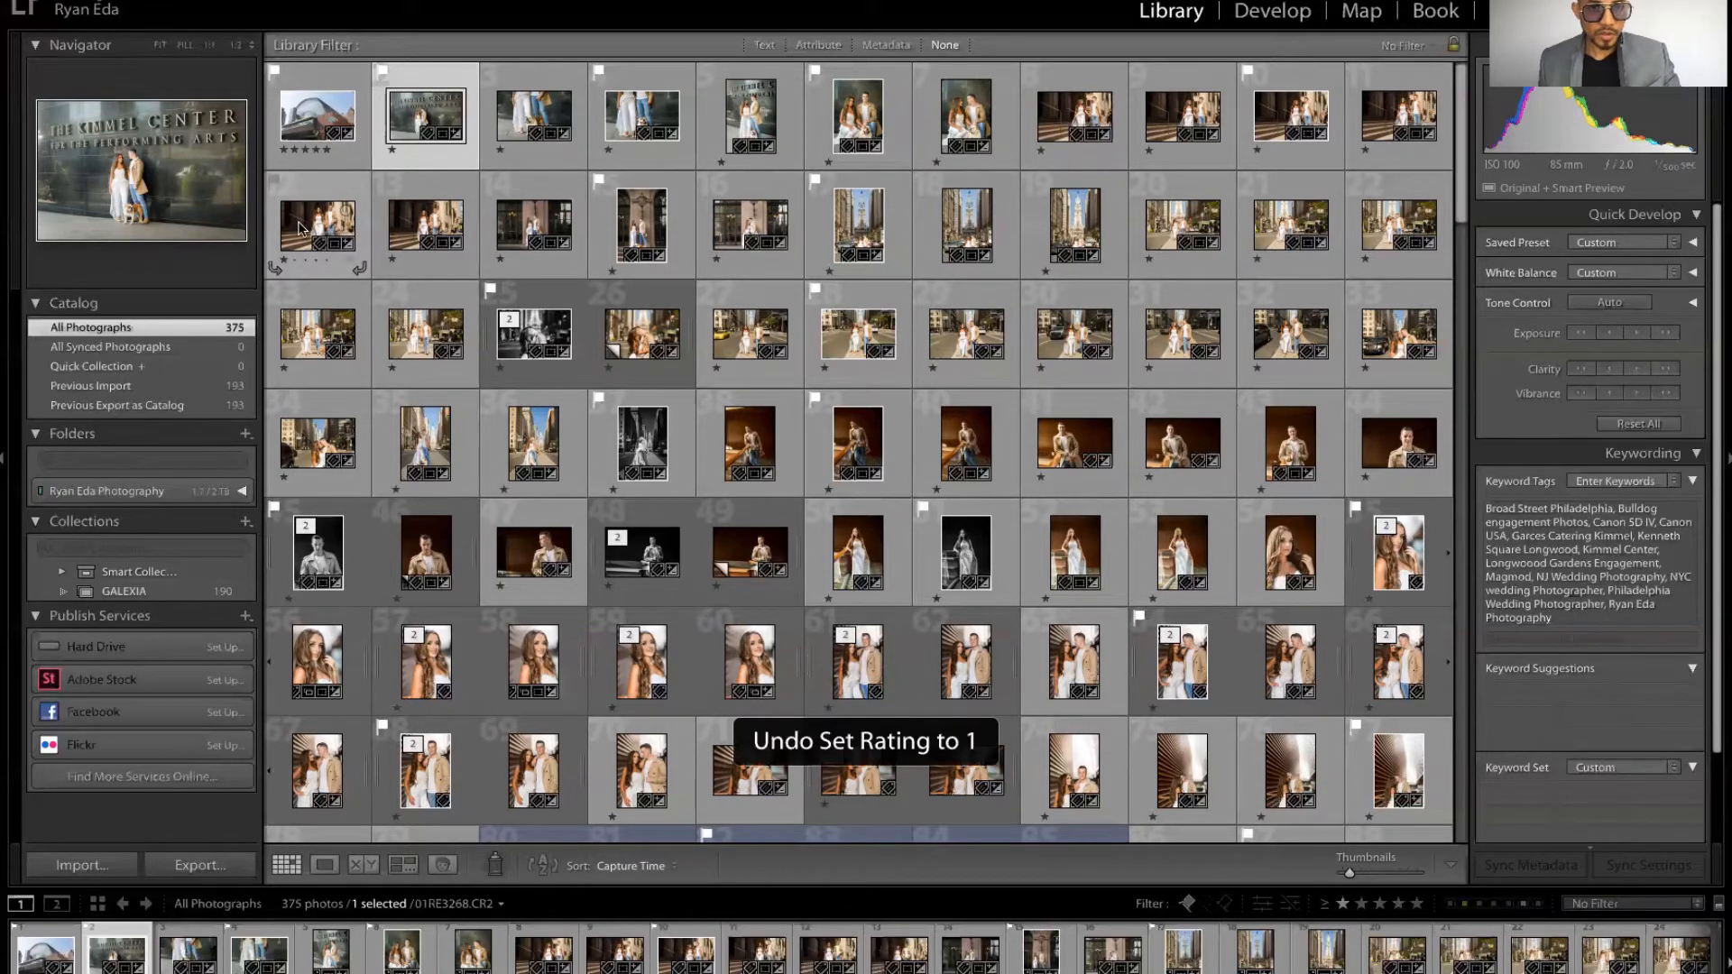
key(ctrl+z)
key(ctrl+z)
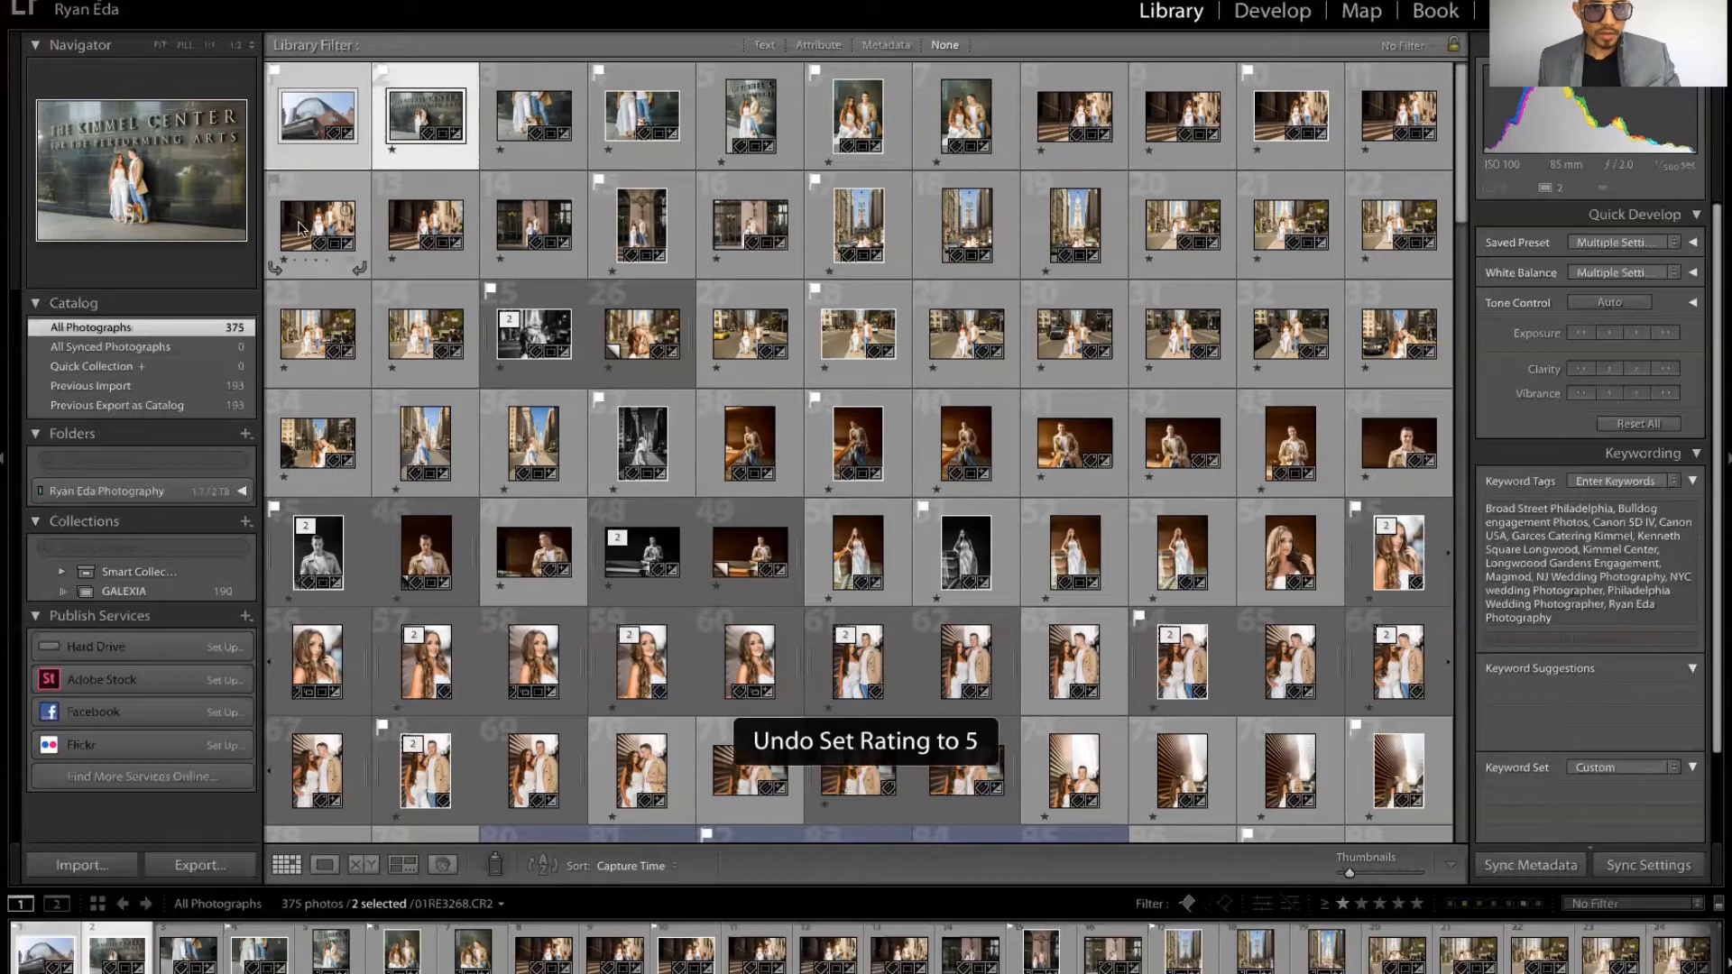
key(ctrl+z)
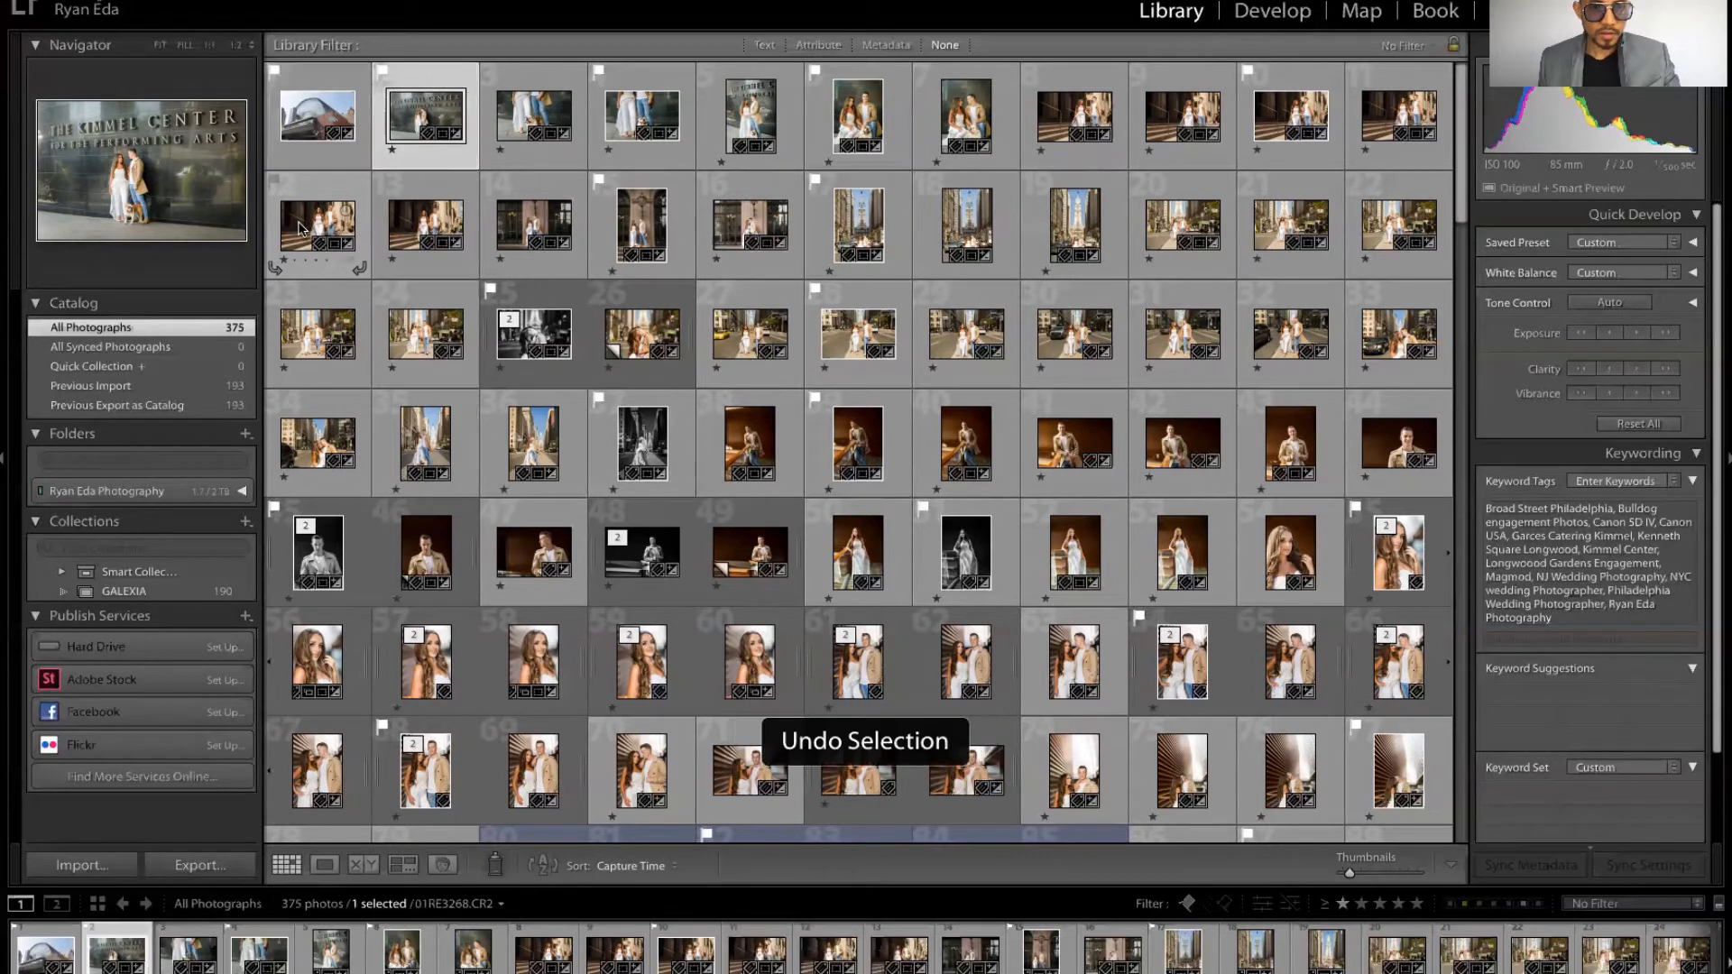
Step: Select the first photo, try its star ratings, and rotate it left and then back right
click(306, 162)
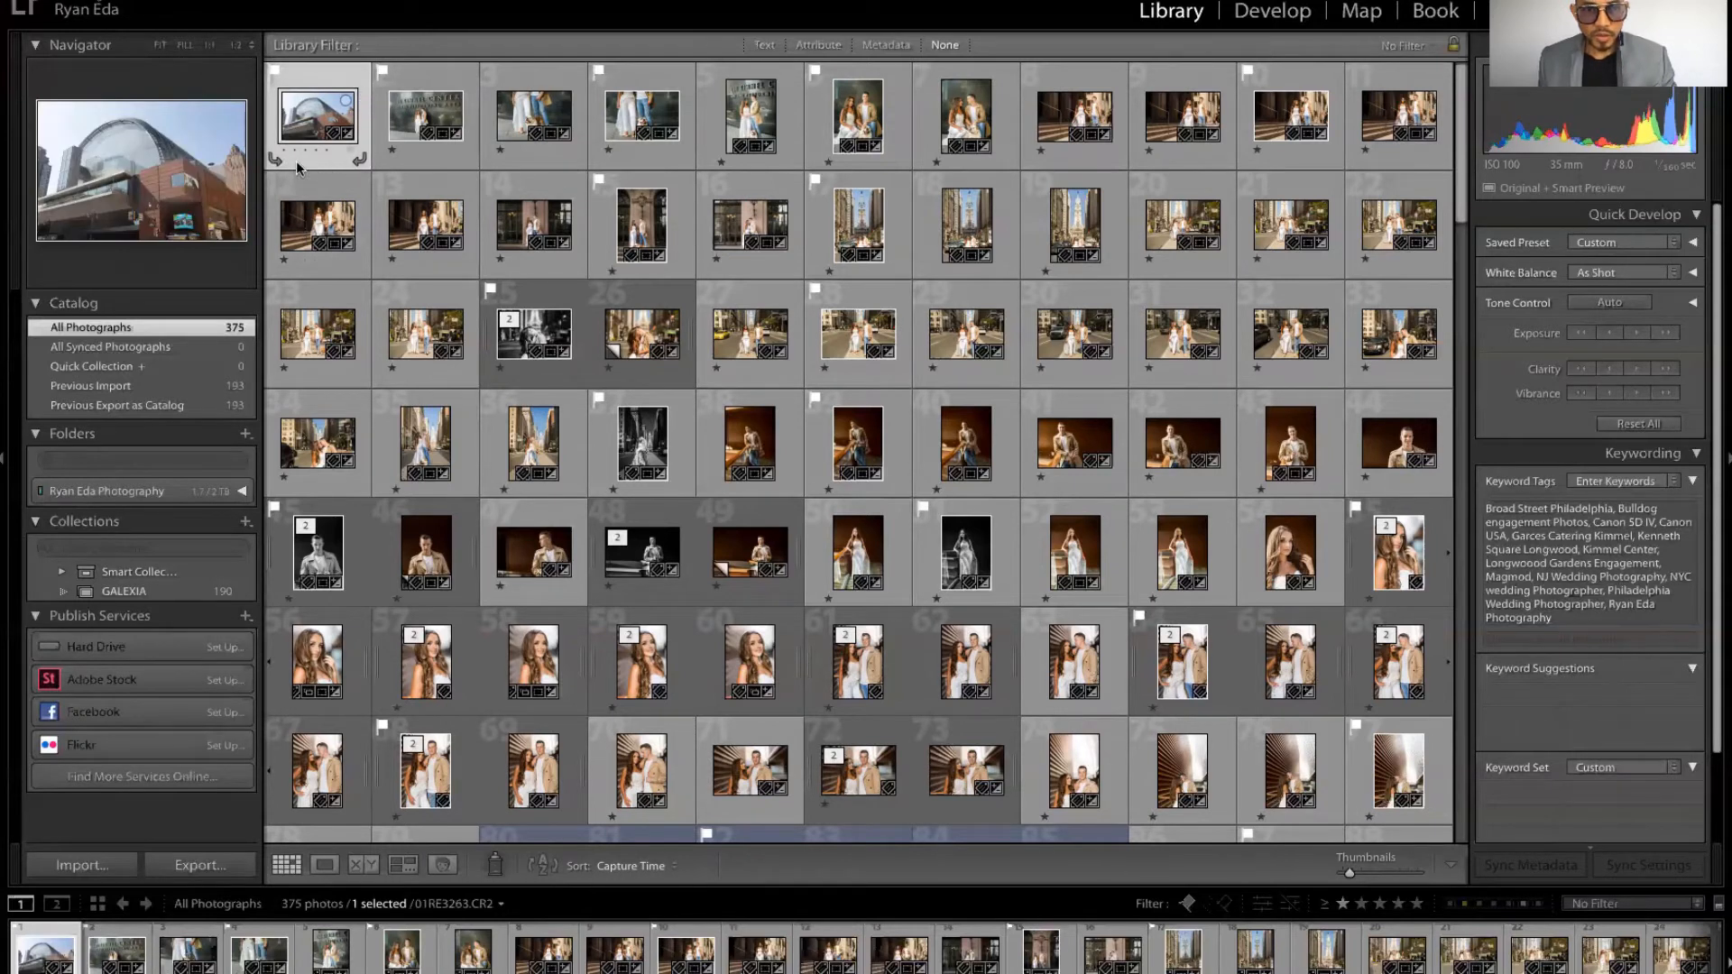
click(409, 151)
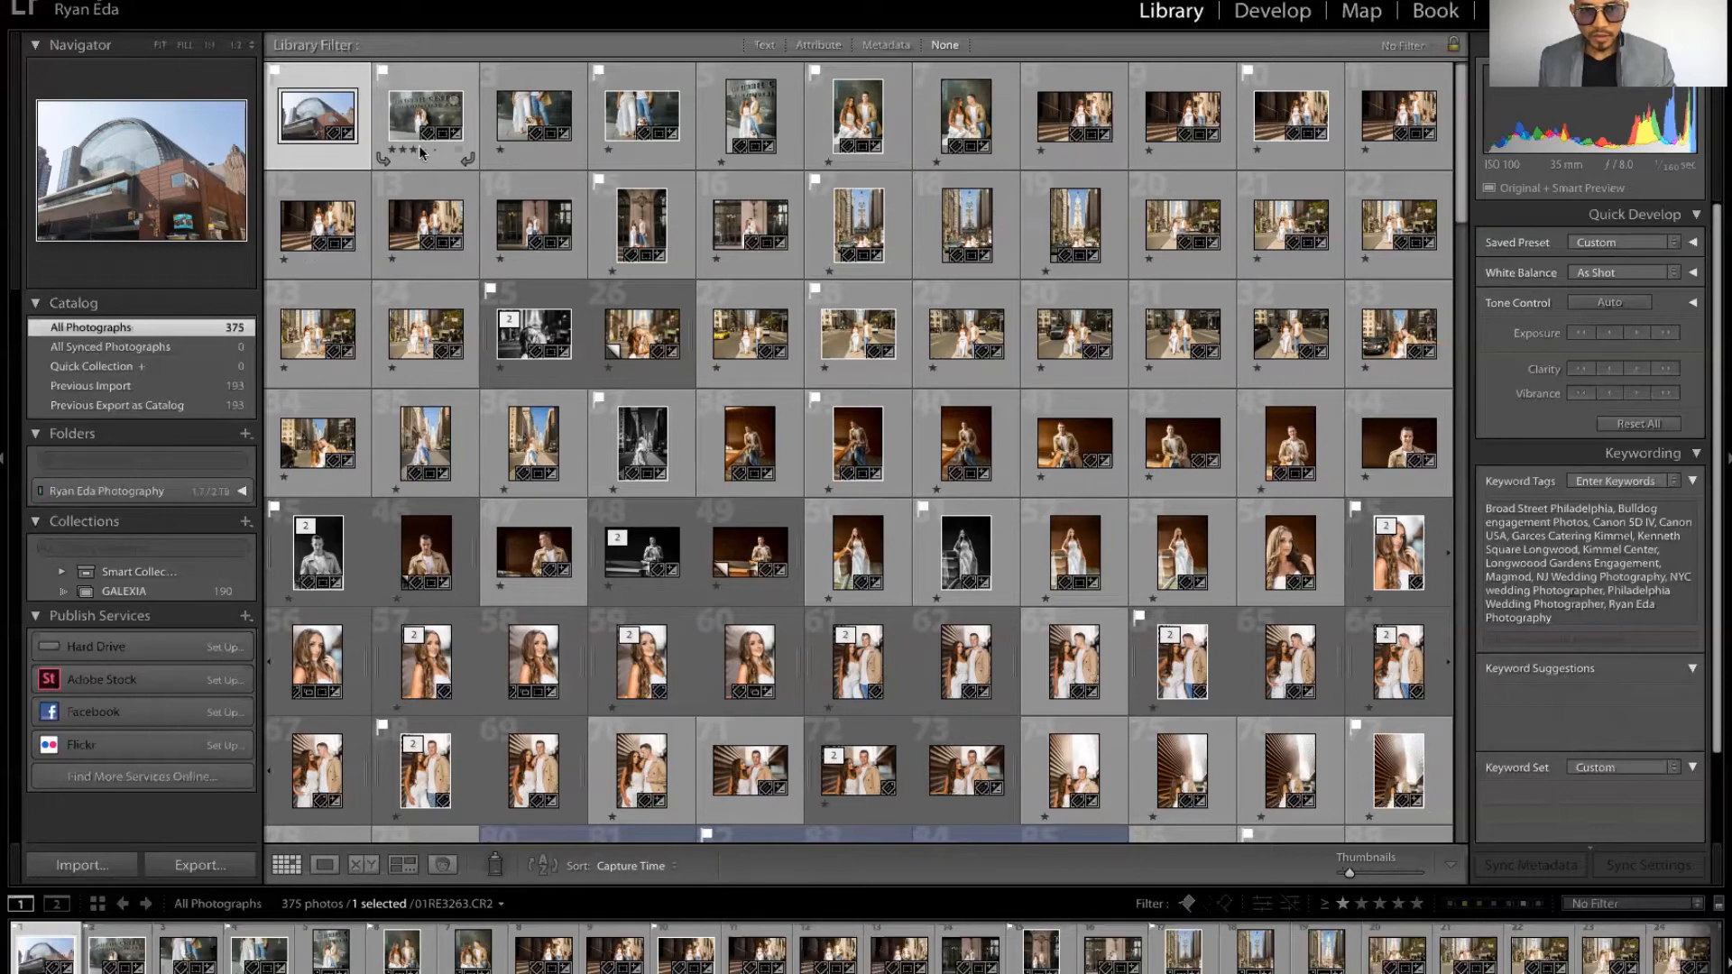
click(433, 151)
click(392, 151)
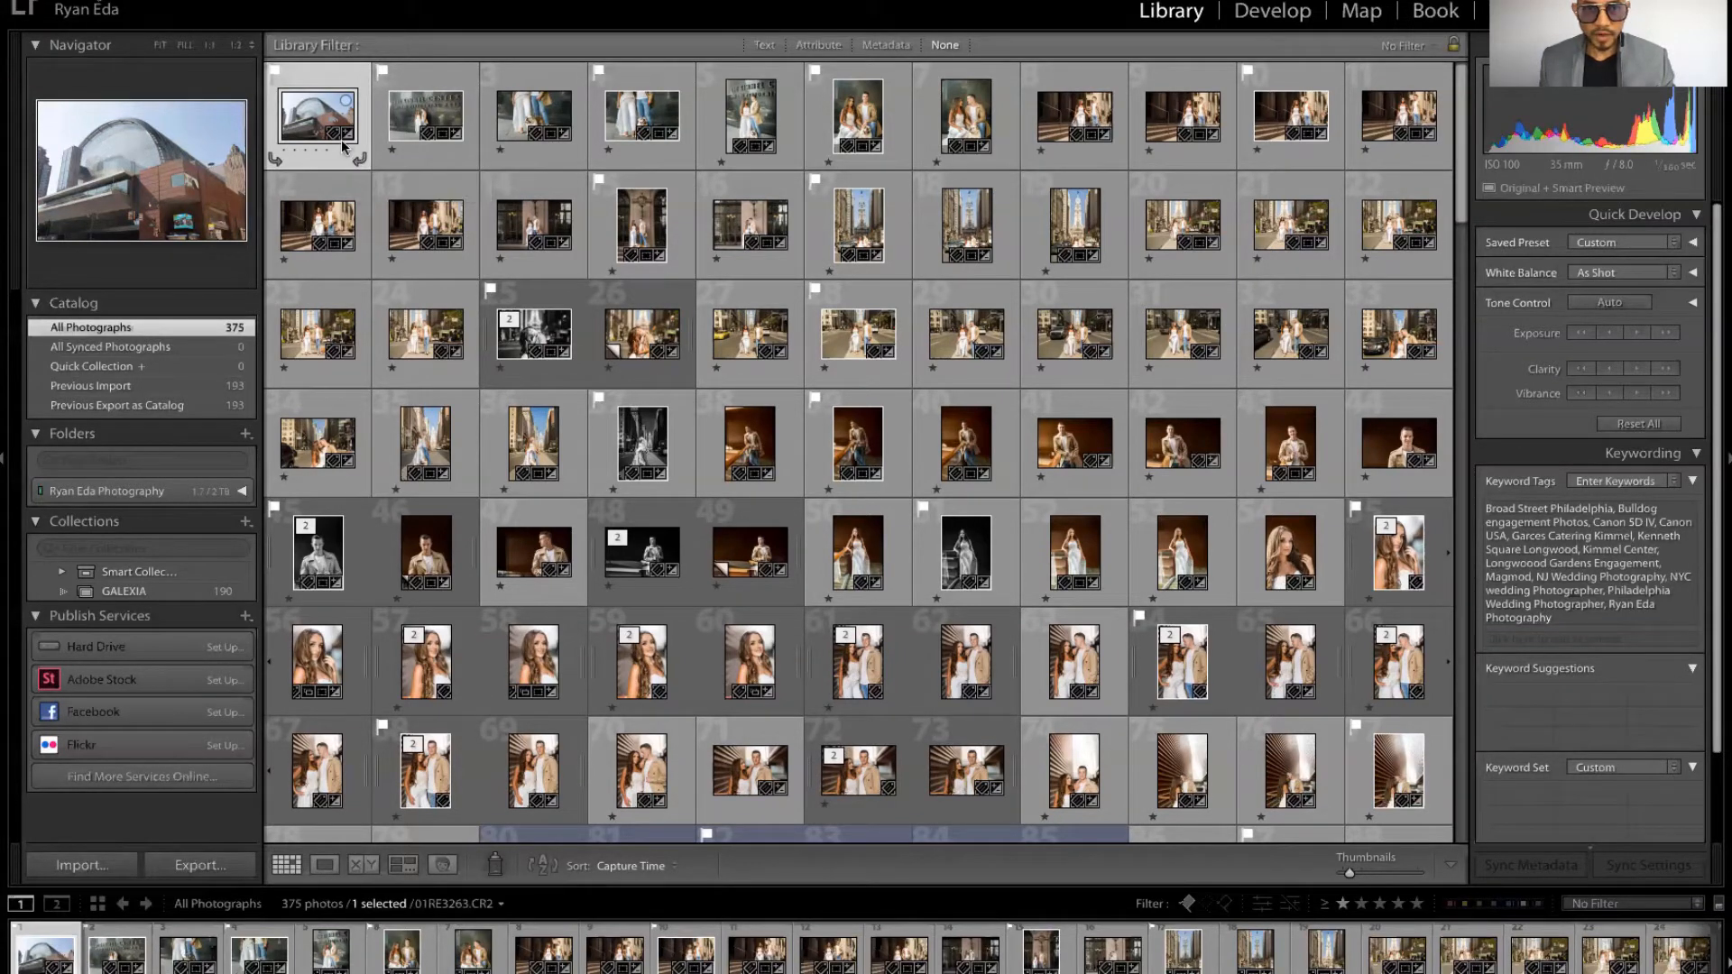
click(276, 160)
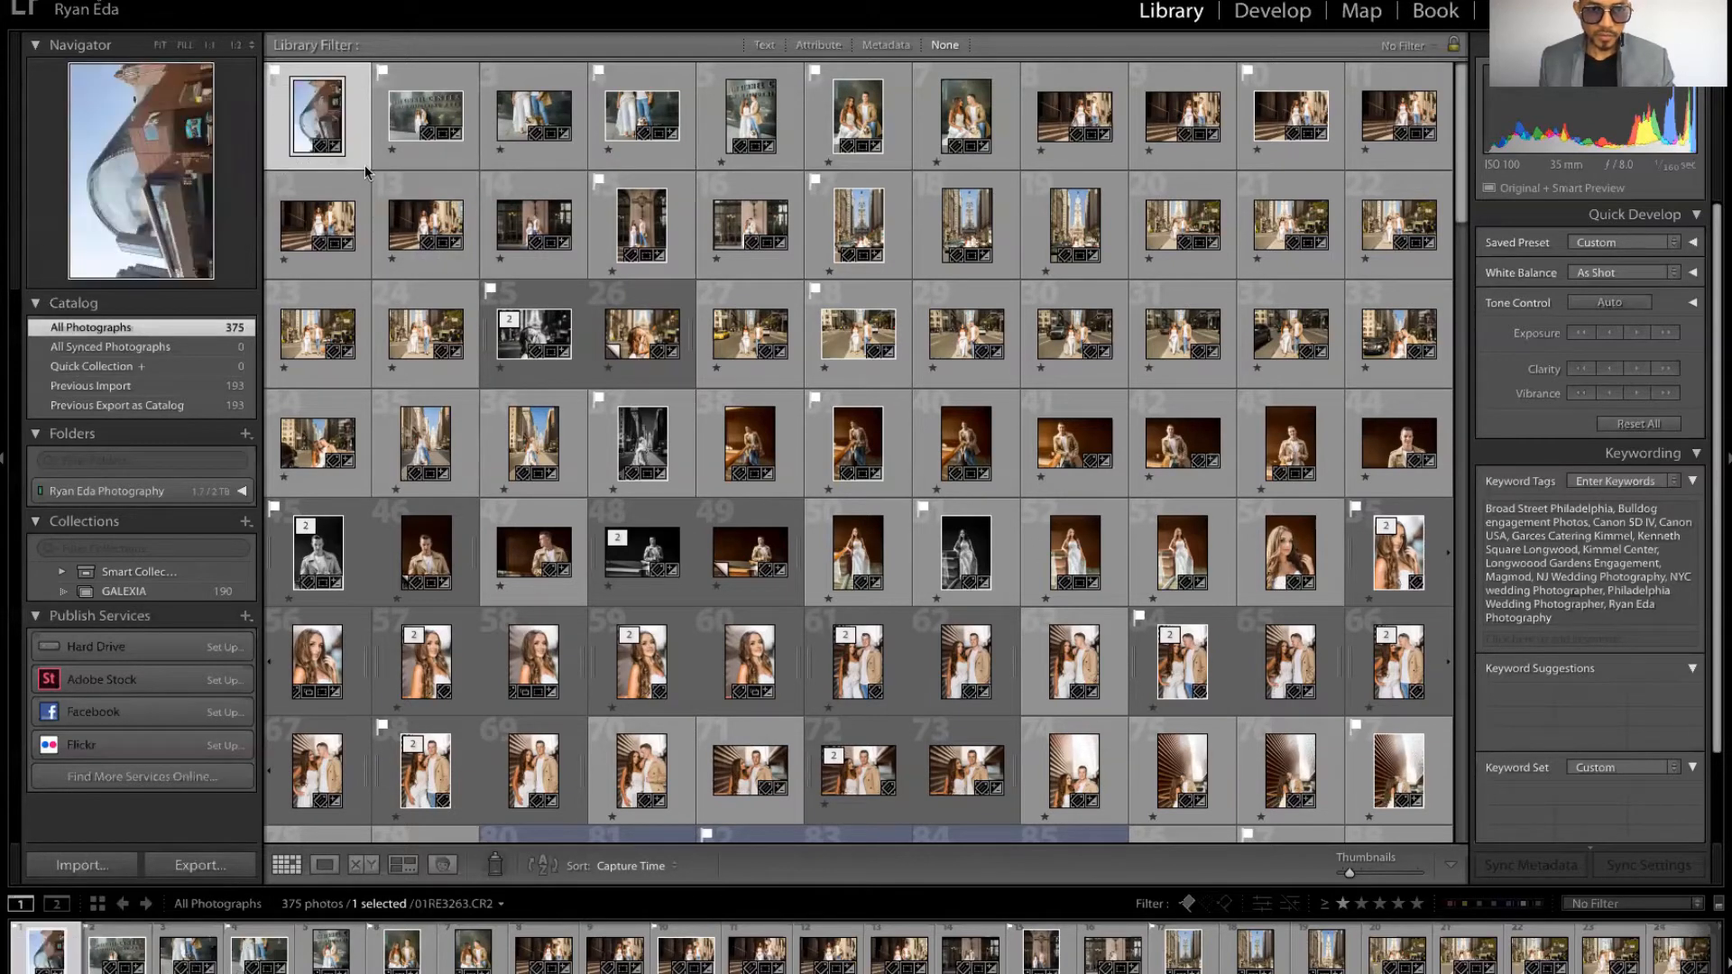
click(360, 162)
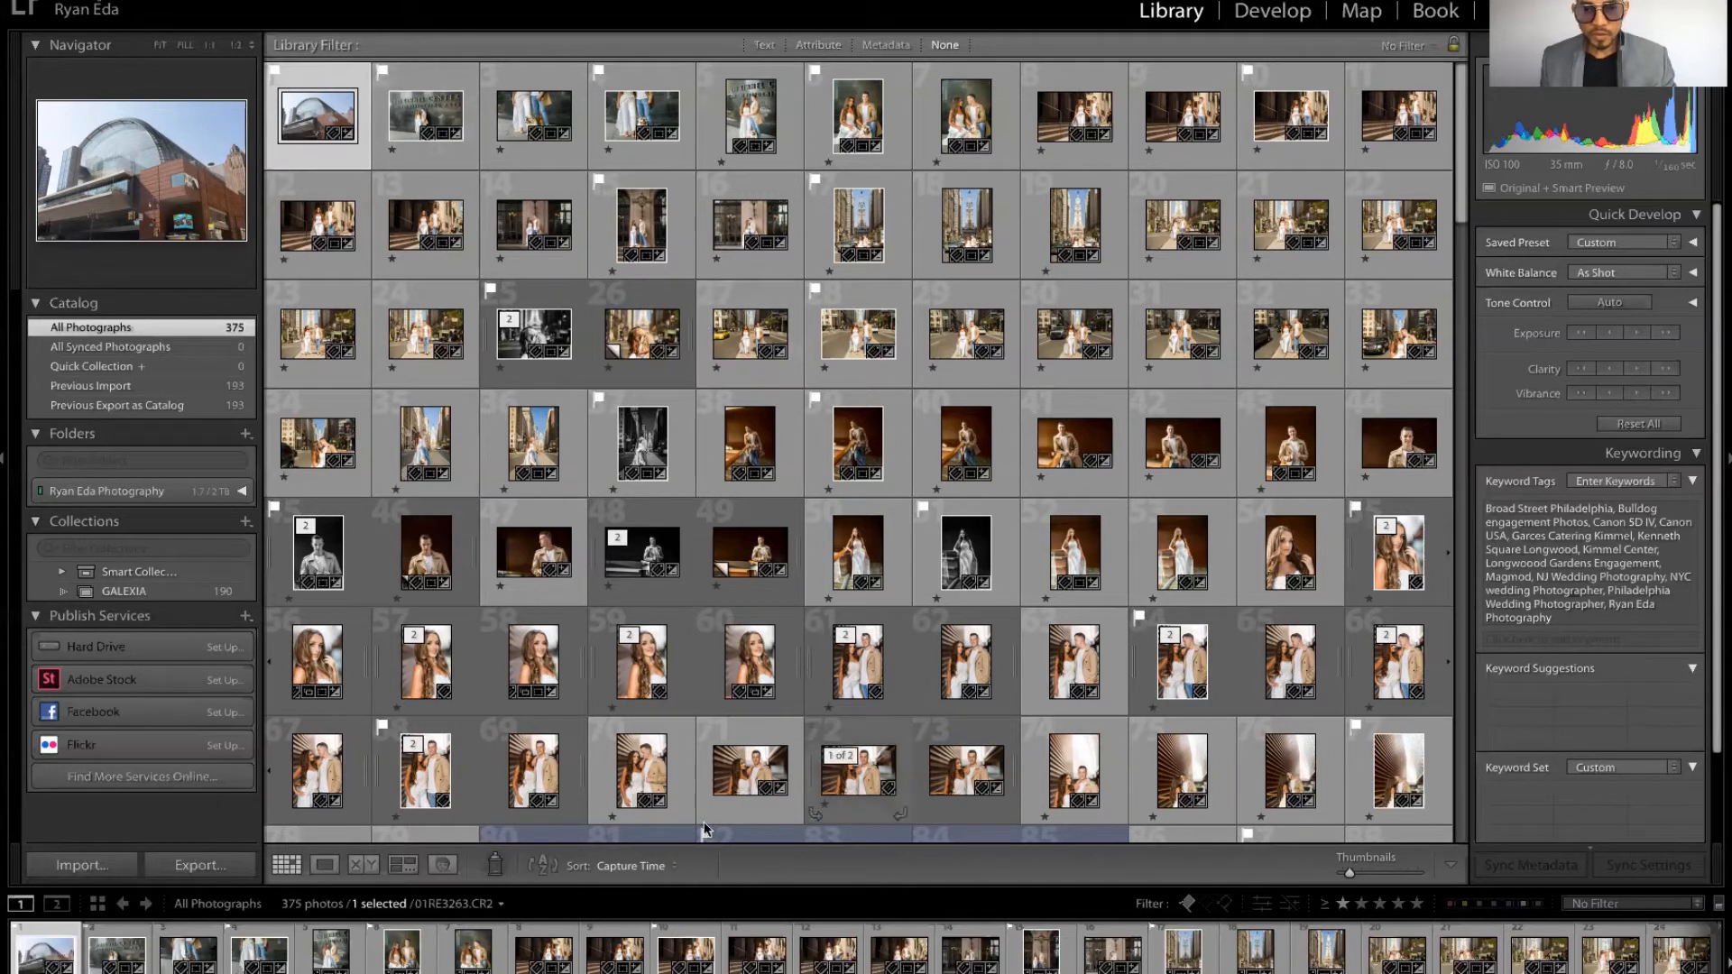
Step: Select the third photo, flag it as a pick, and then remove the flag
click(533, 164)
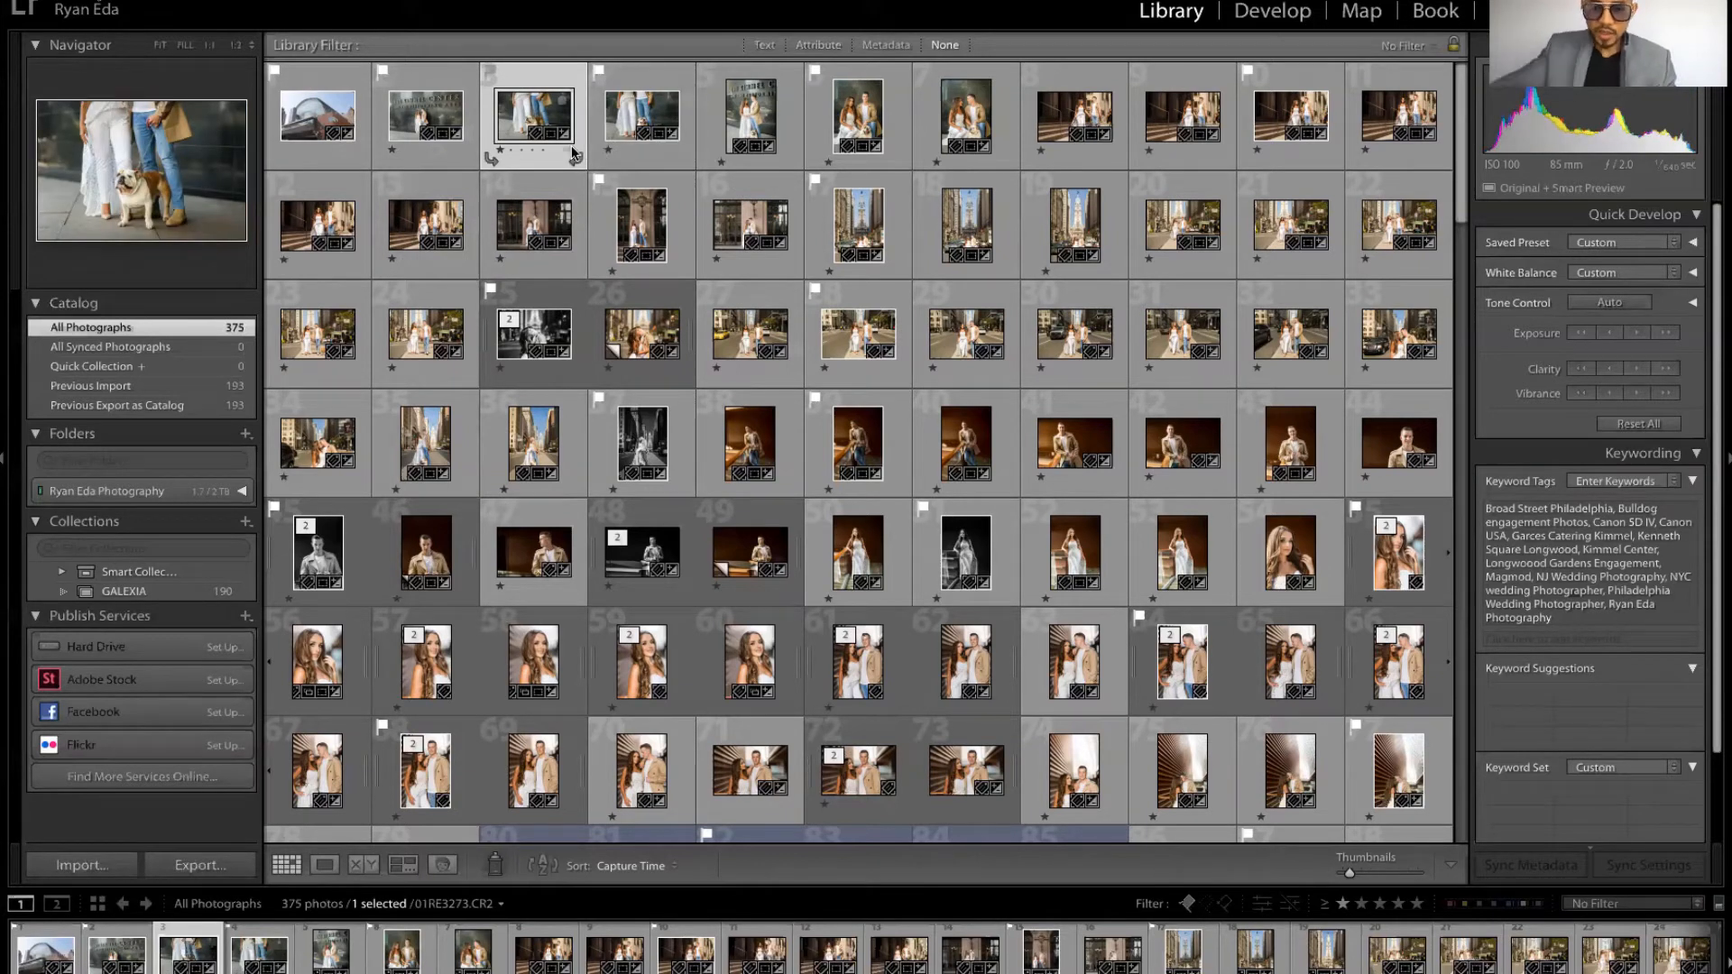
key(p)
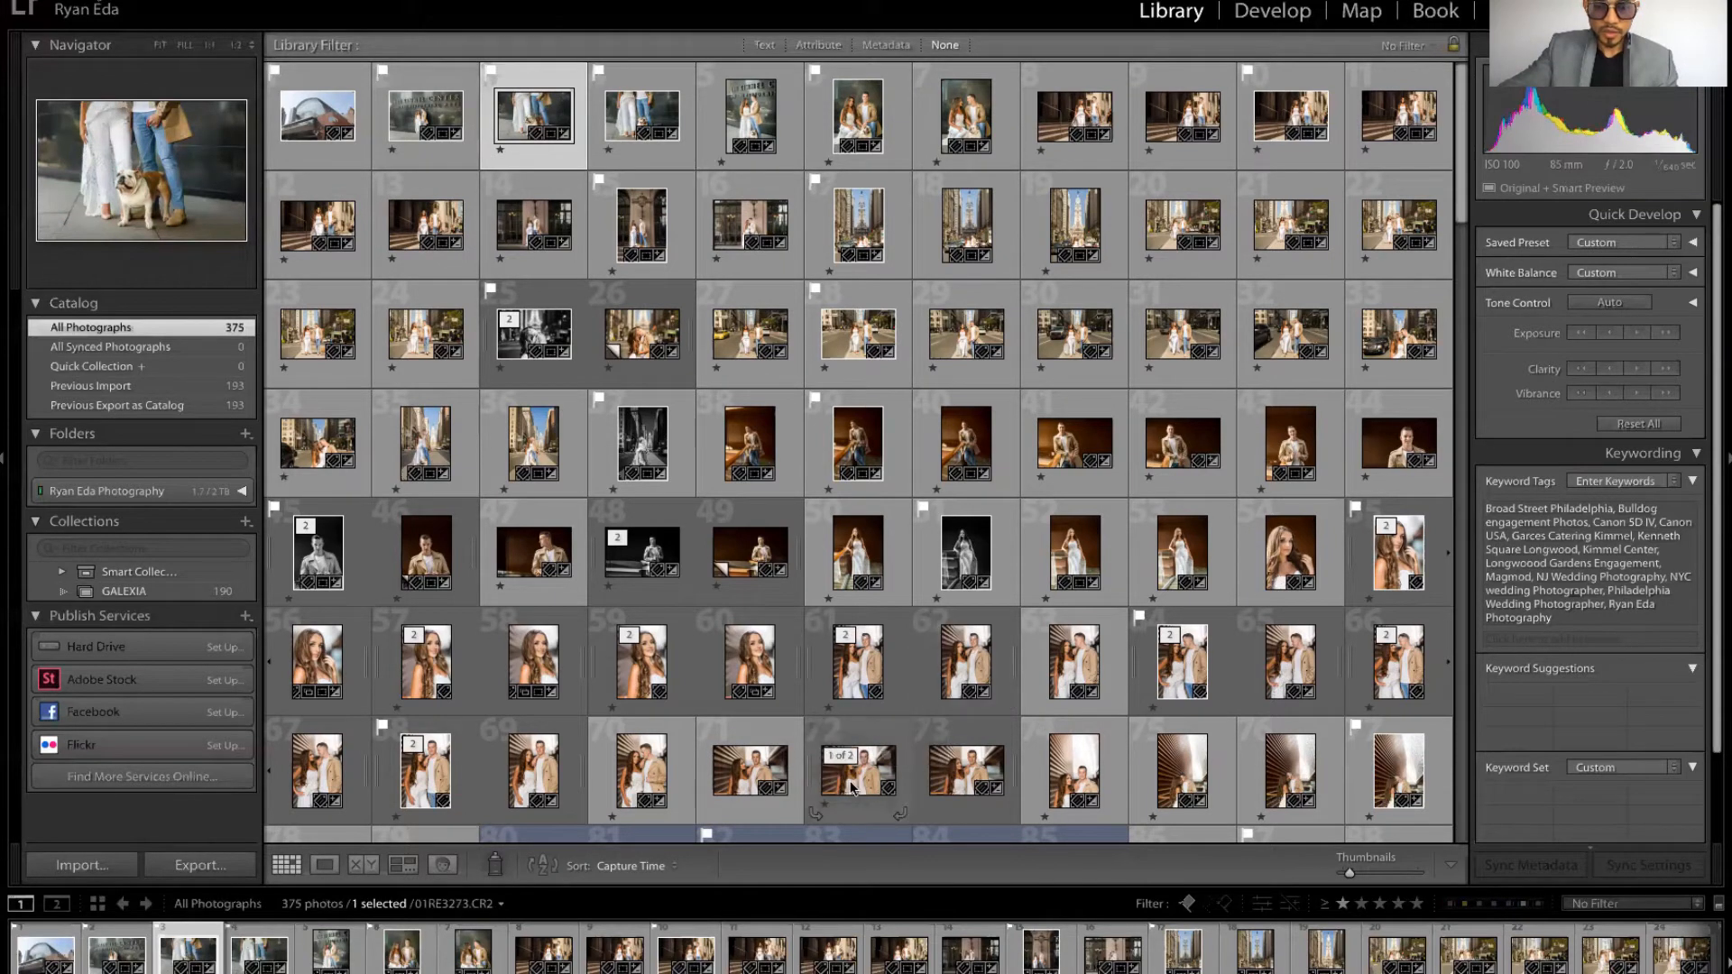
key(p)
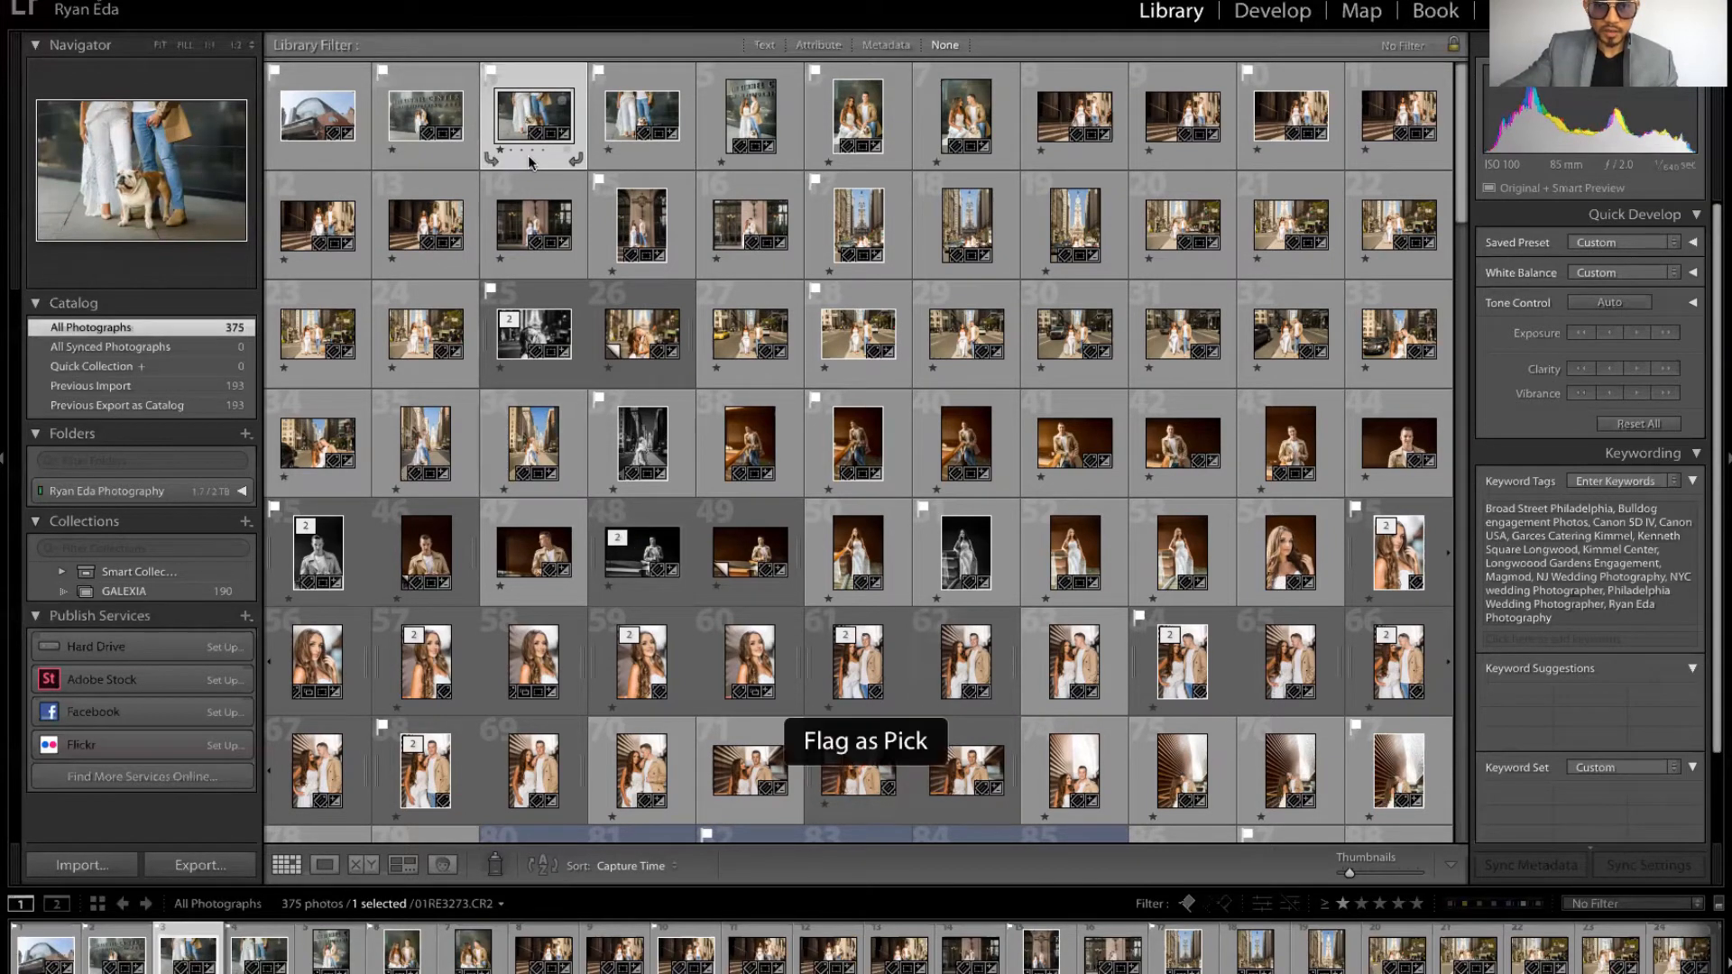
key(u)
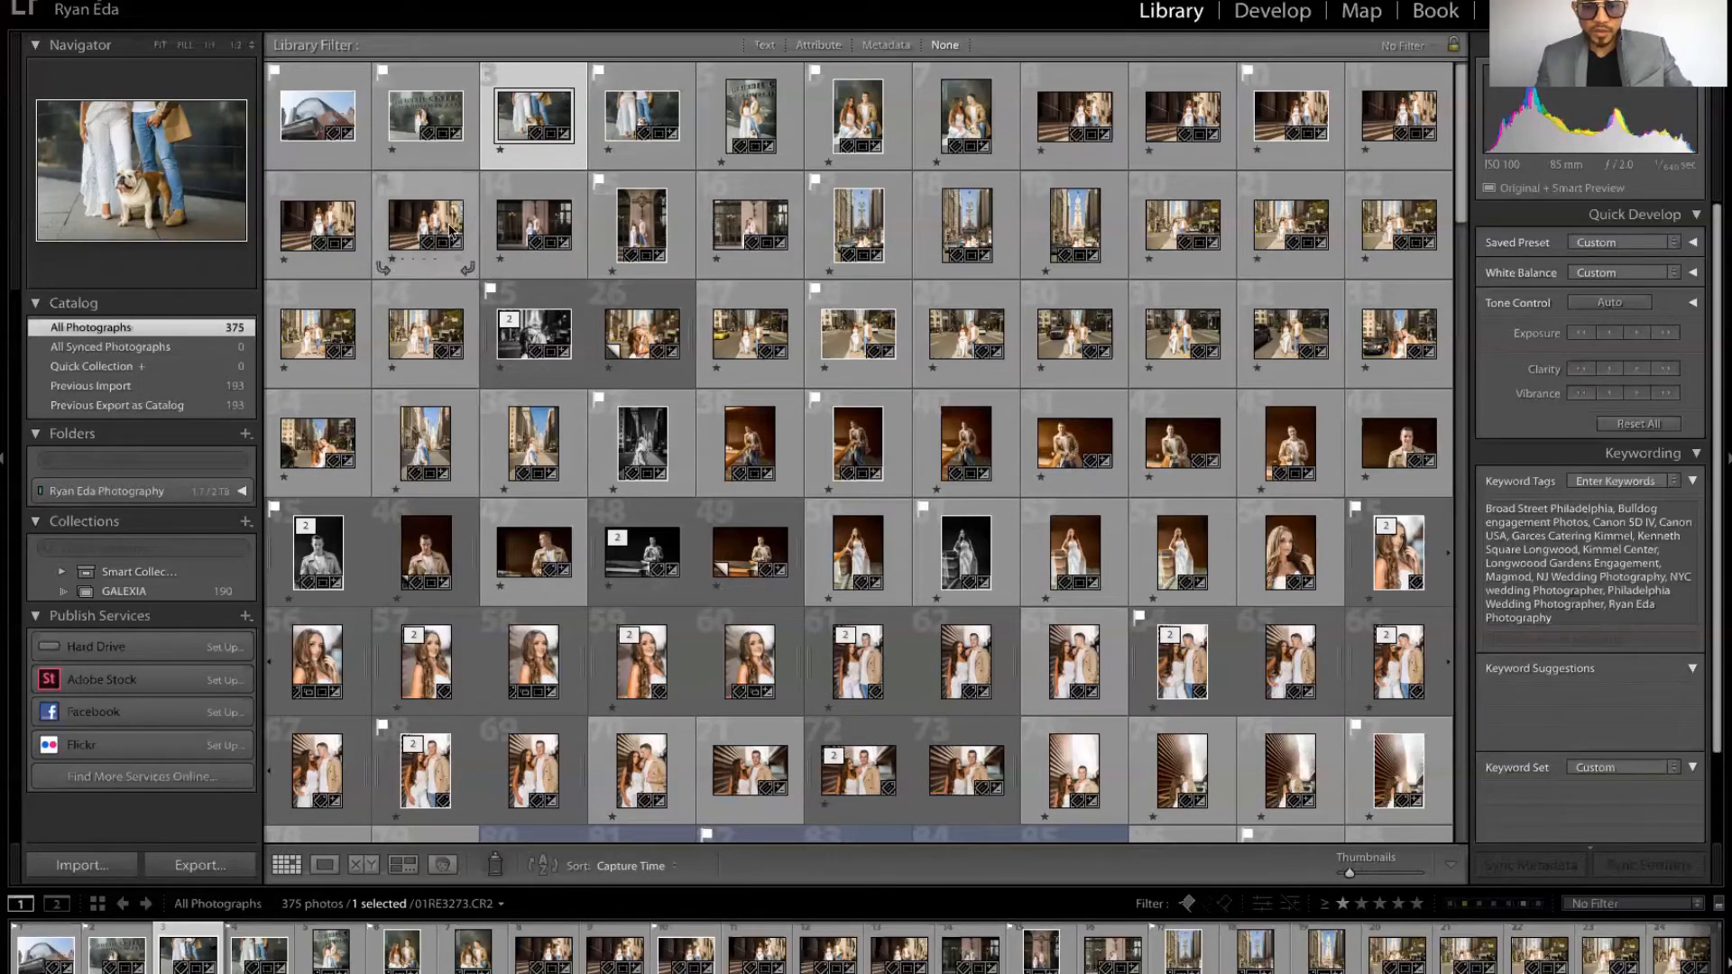
Step: Select the first photo, step its star rating from 1 up to 5 stars, then clear the rating
key(1)
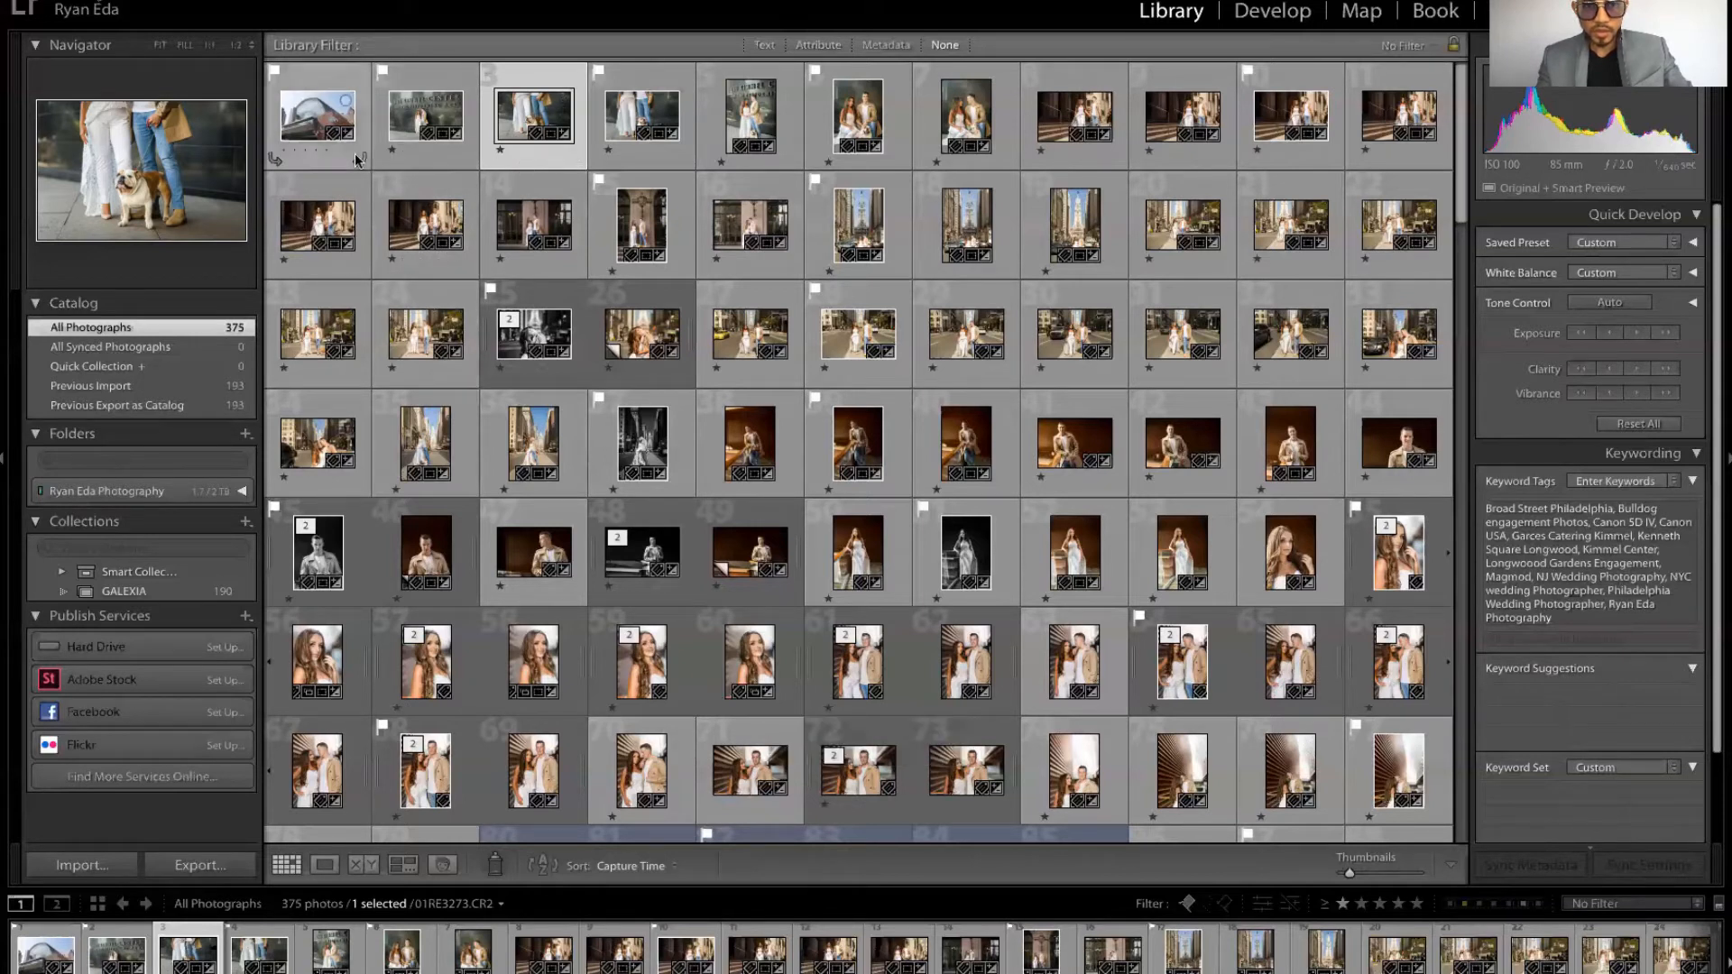
click(311, 153)
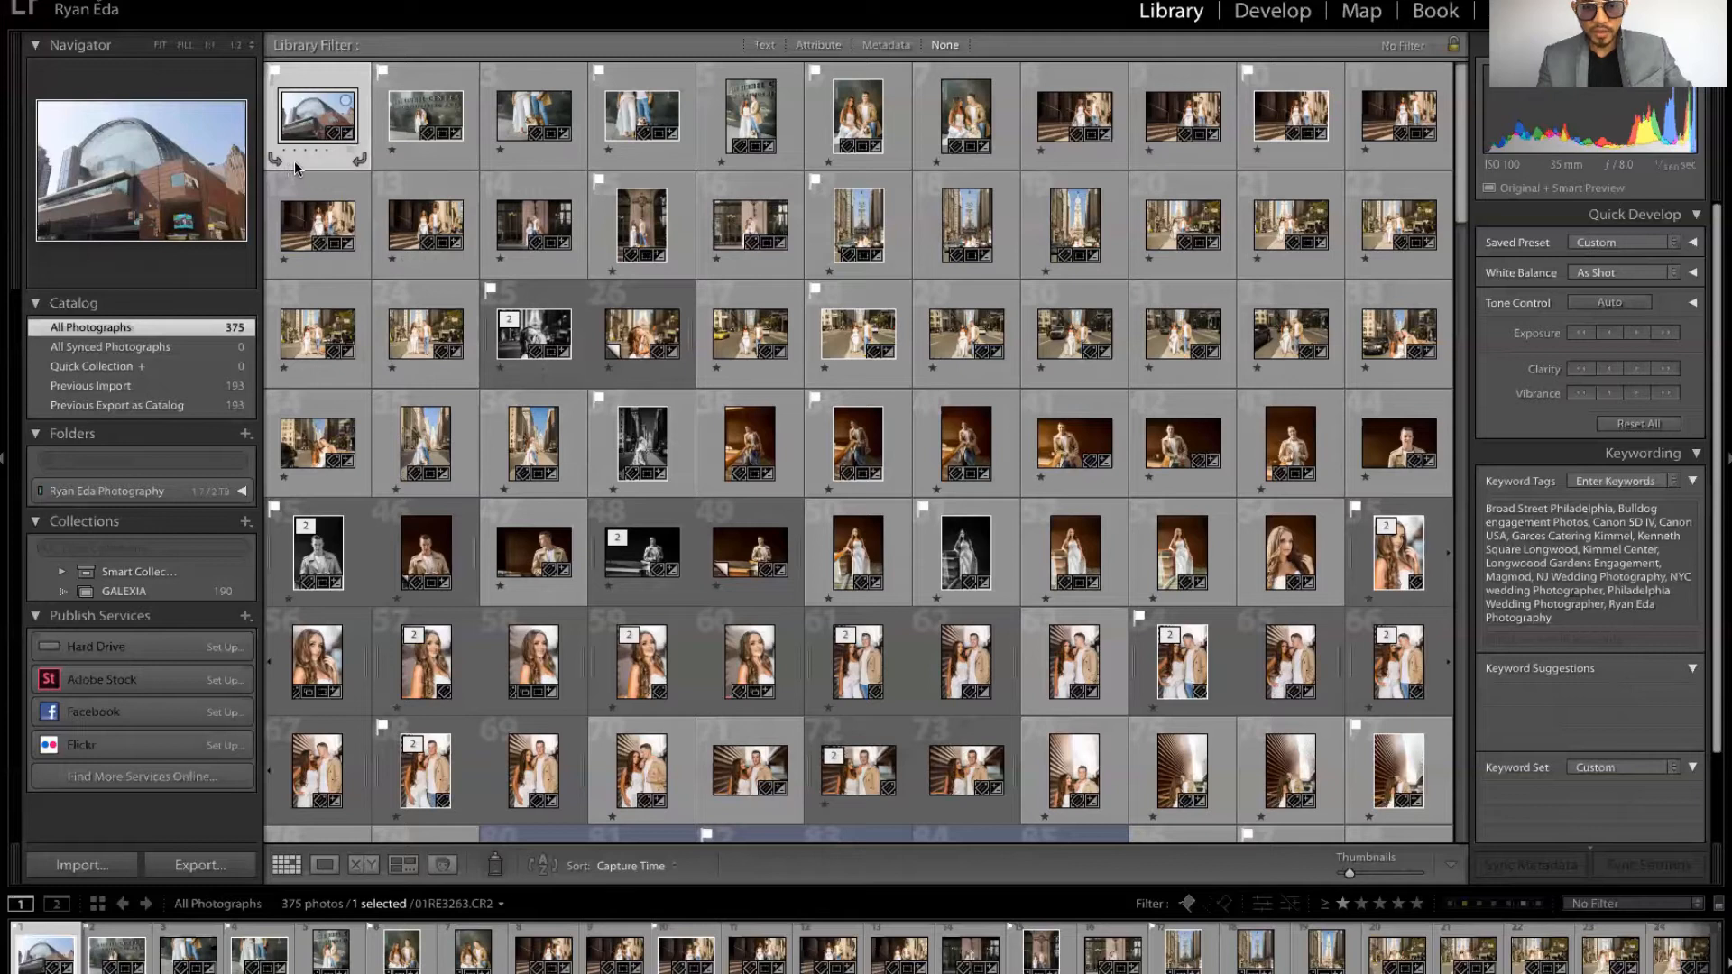
key(1)
key(2)
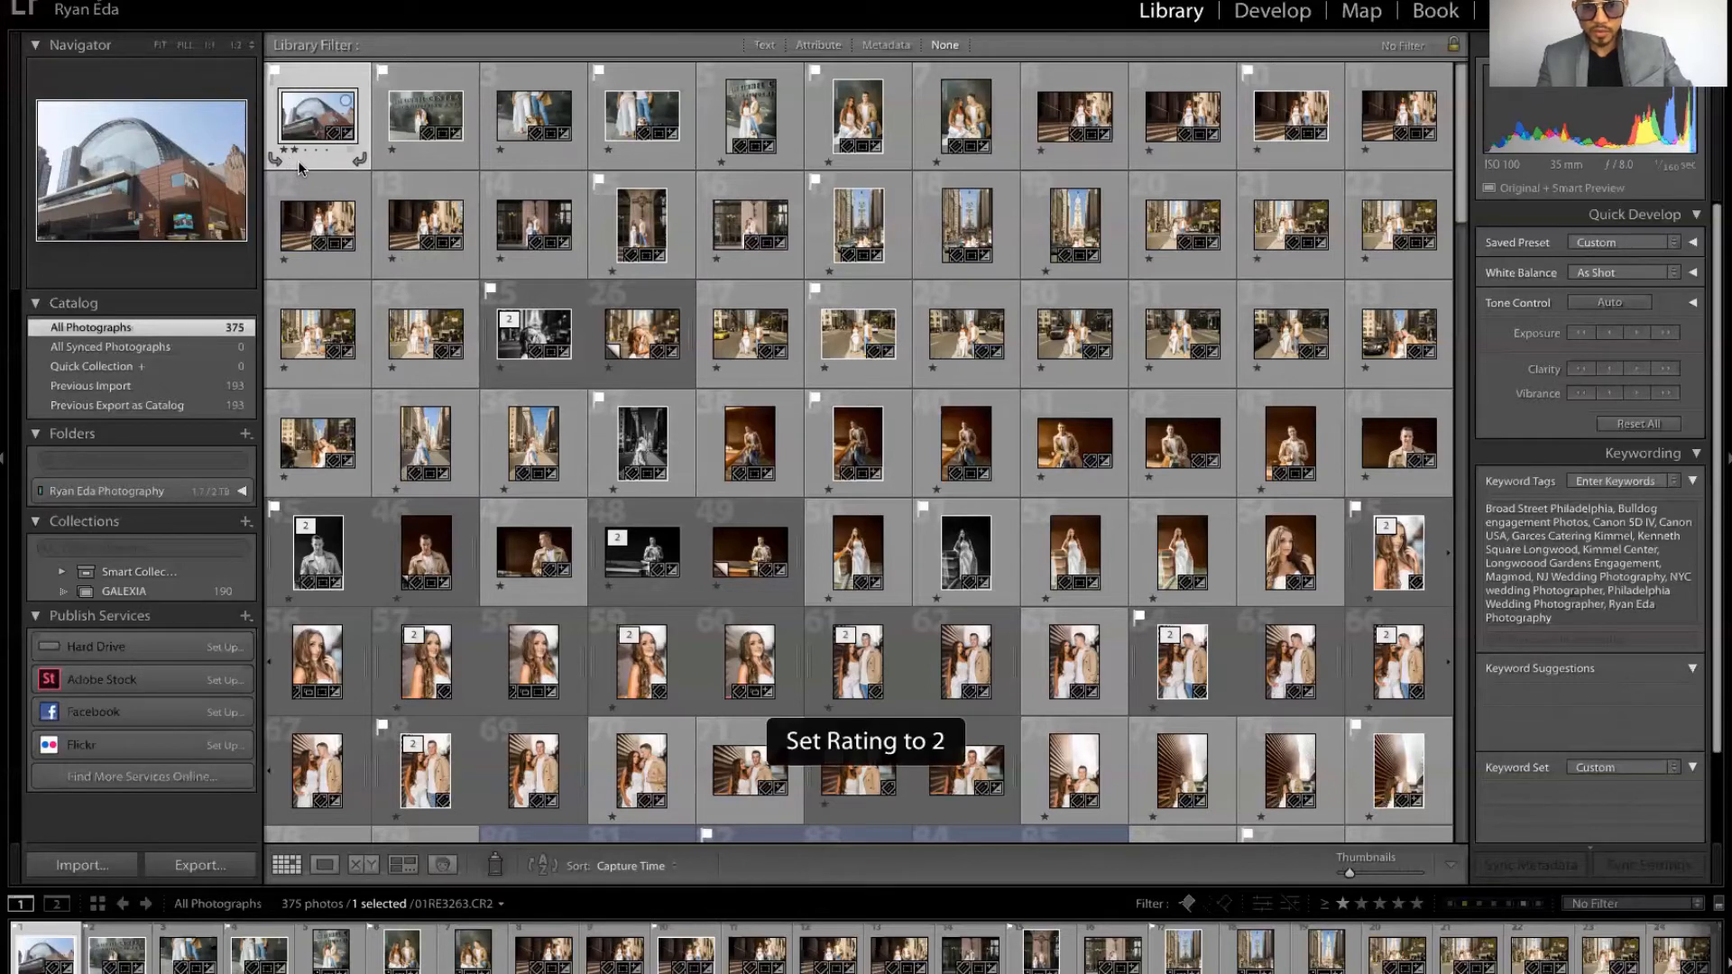
key(3)
key(4)
key(5)
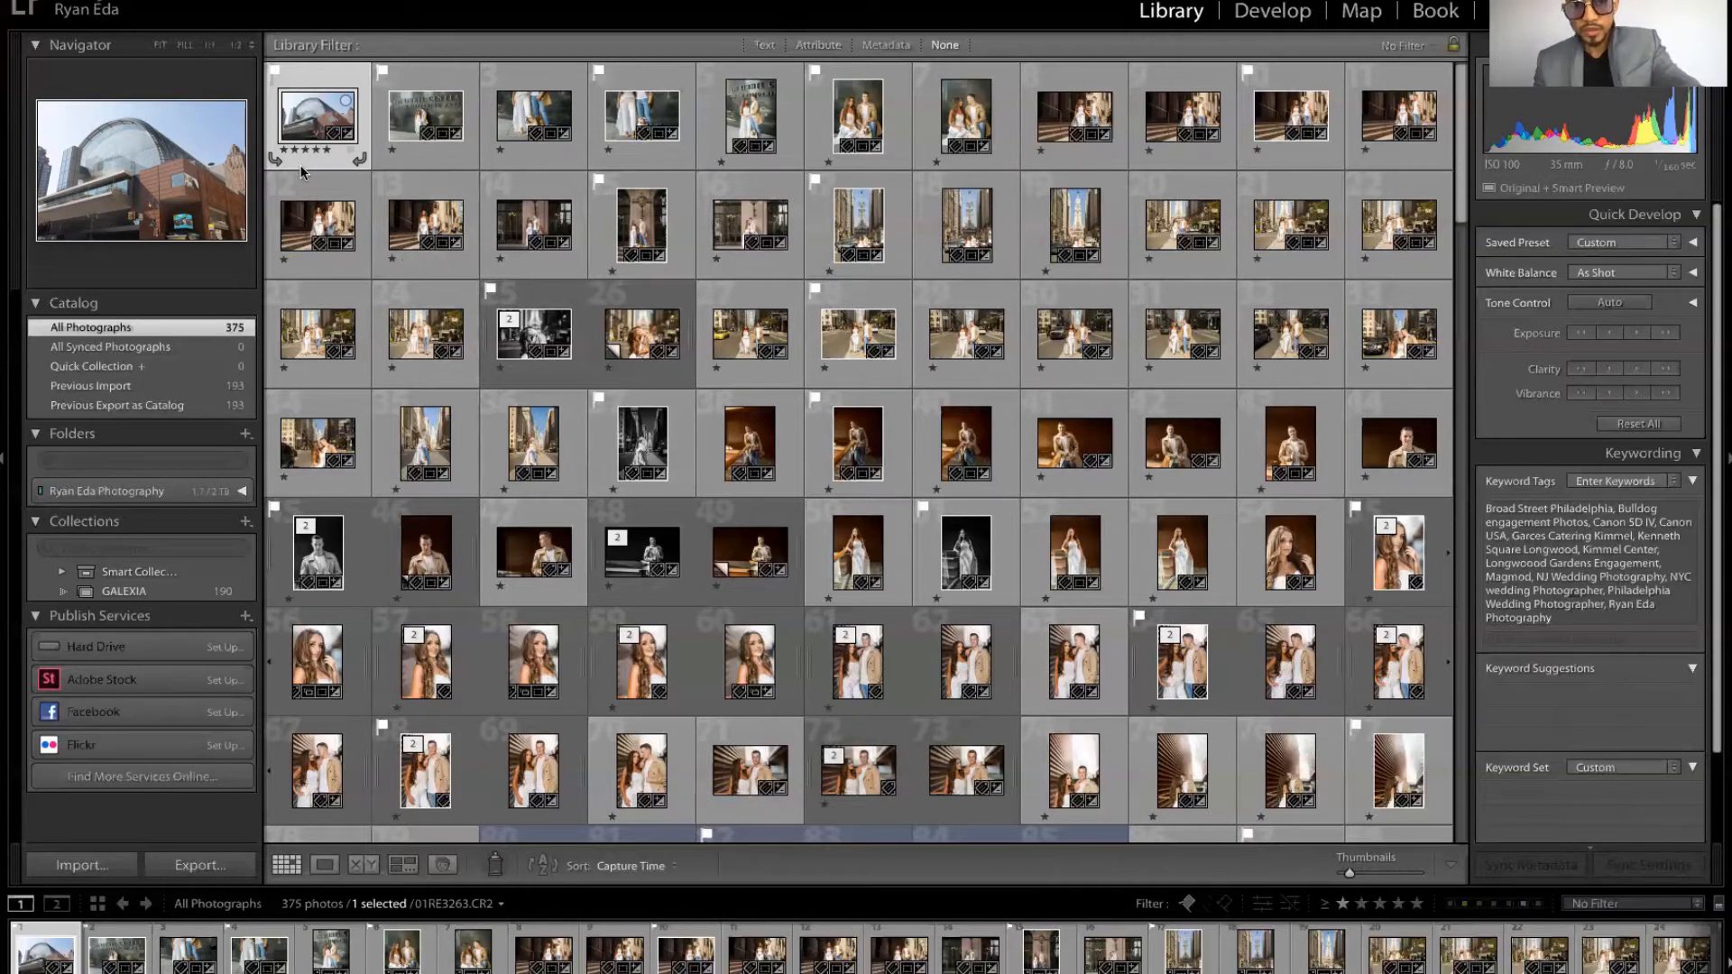
key(0)
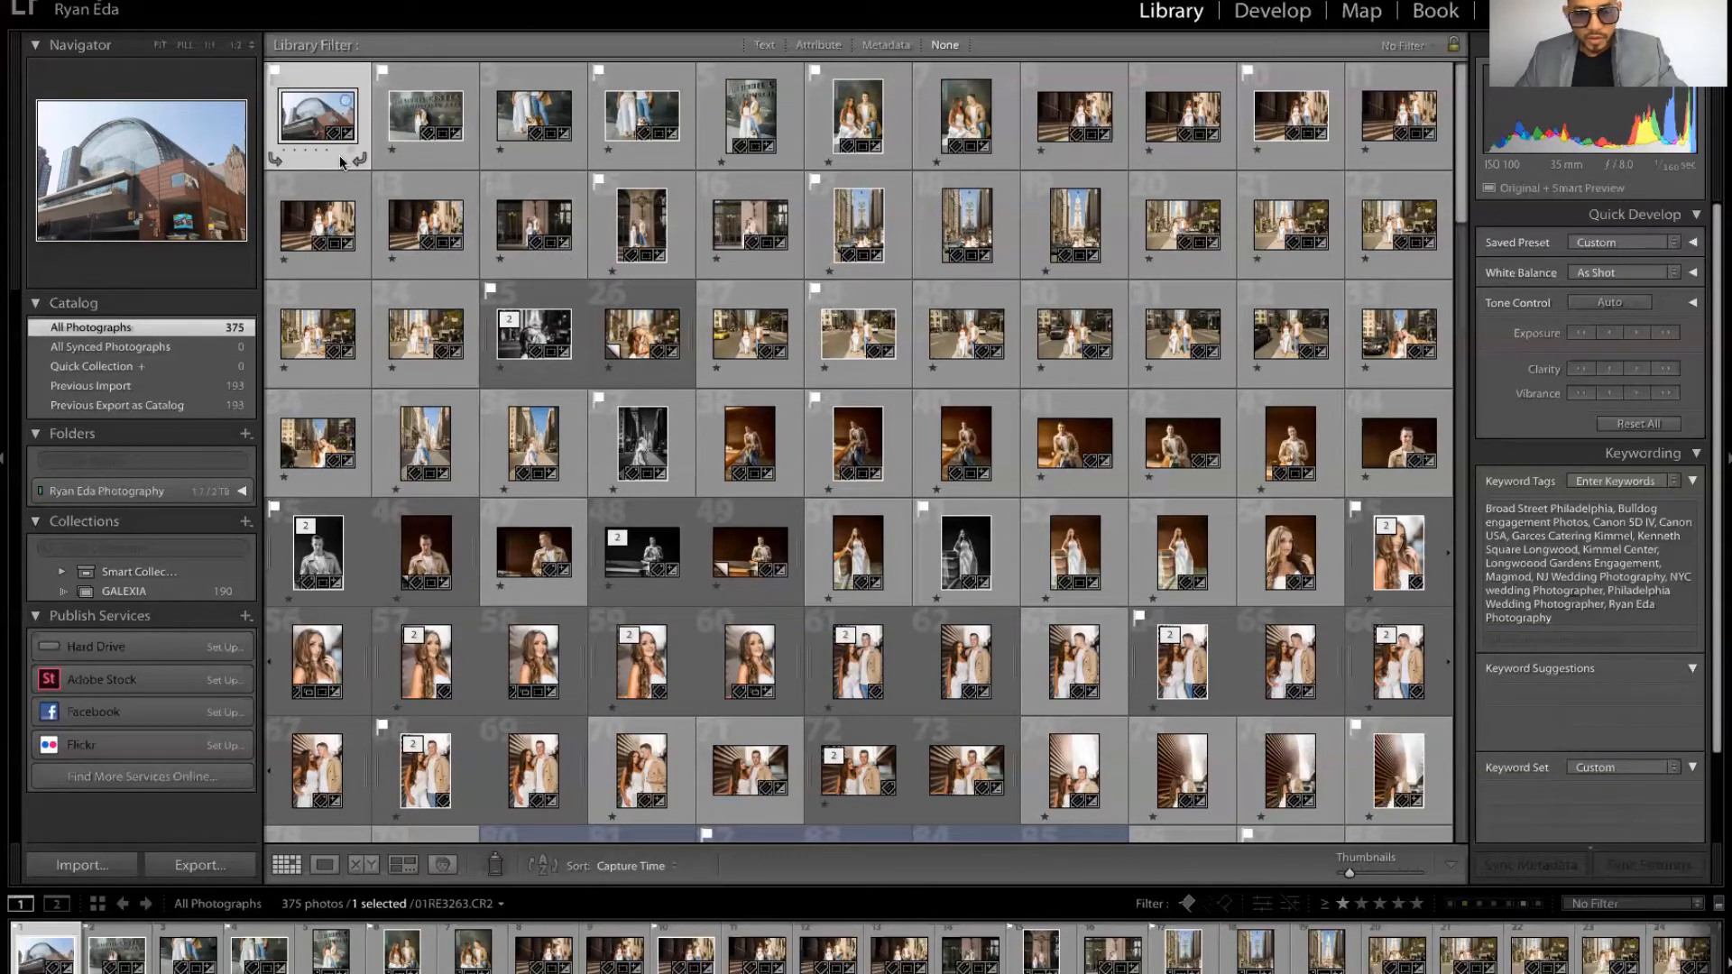
Step: Apply Yellow, Green and Blue colour labels to the first photo, toggling each one off again
key(7)
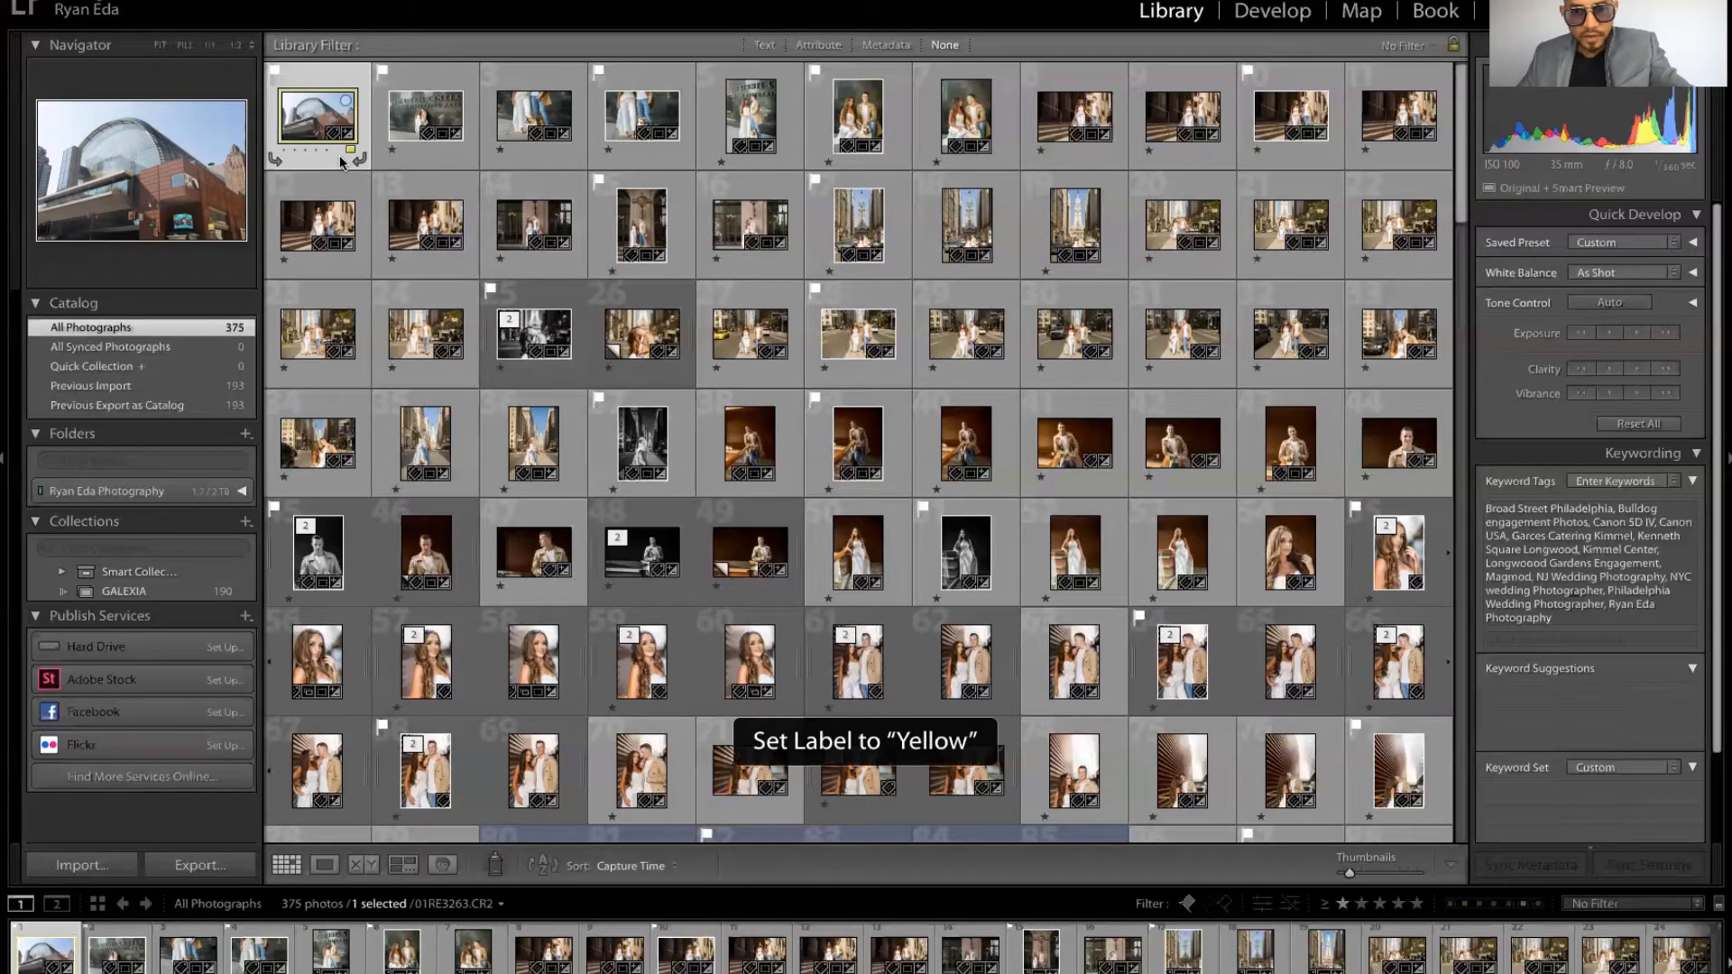
key(7)
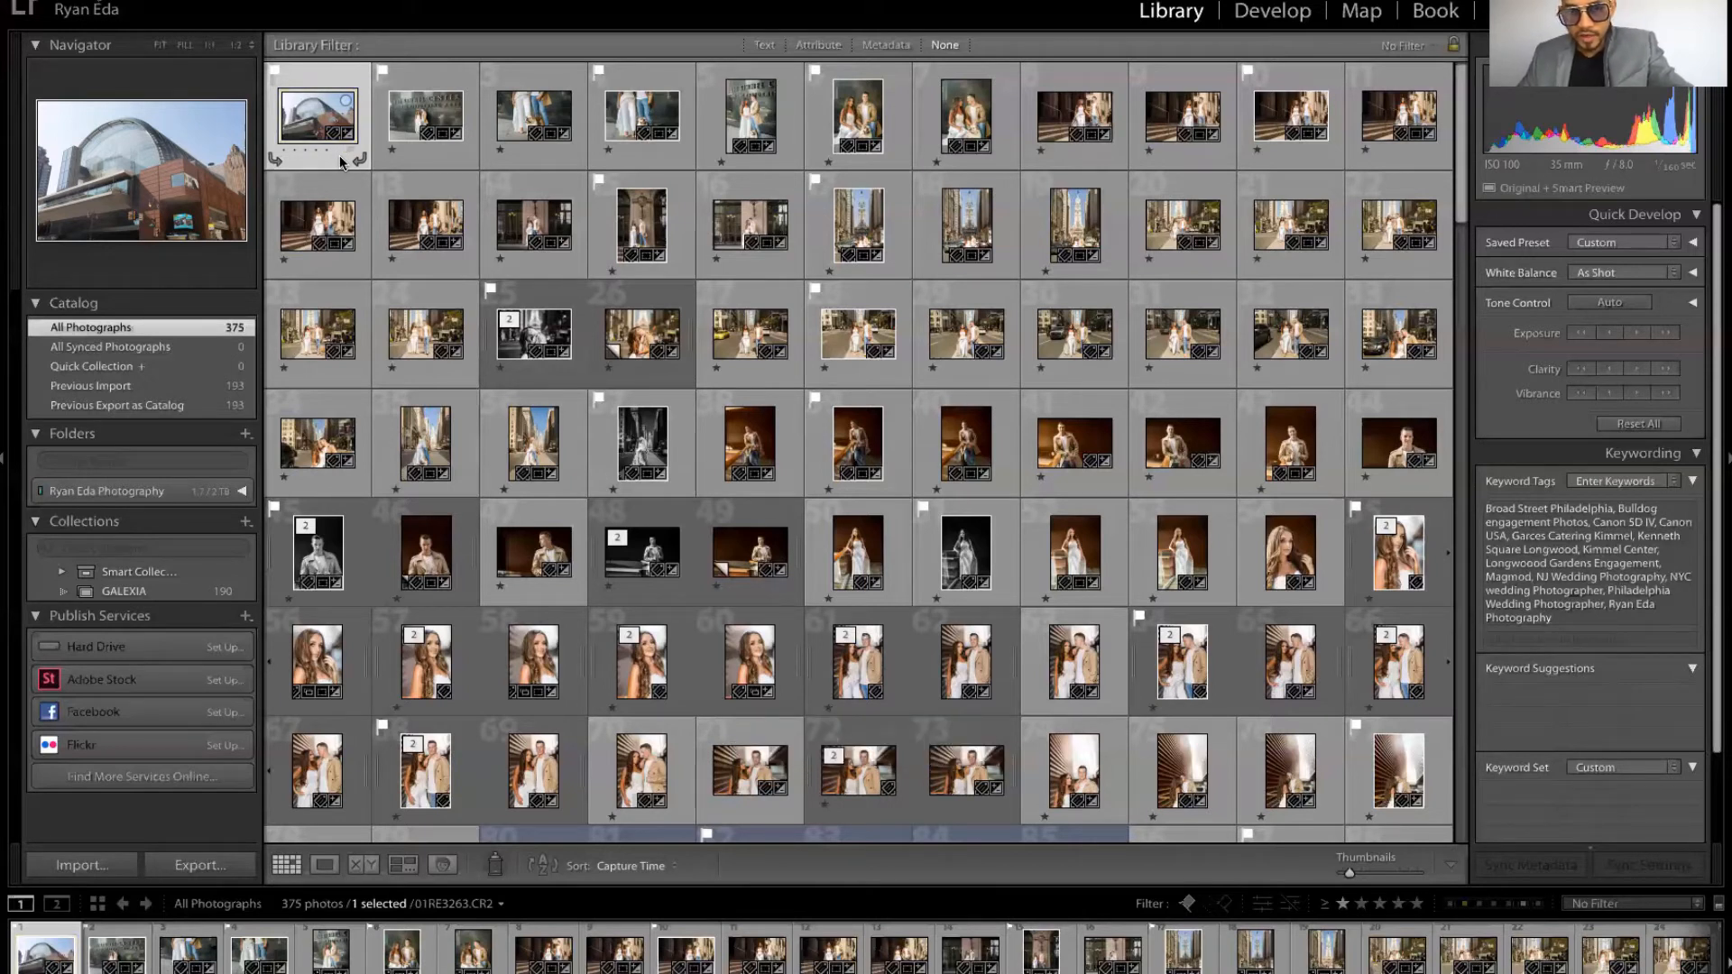
key(8)
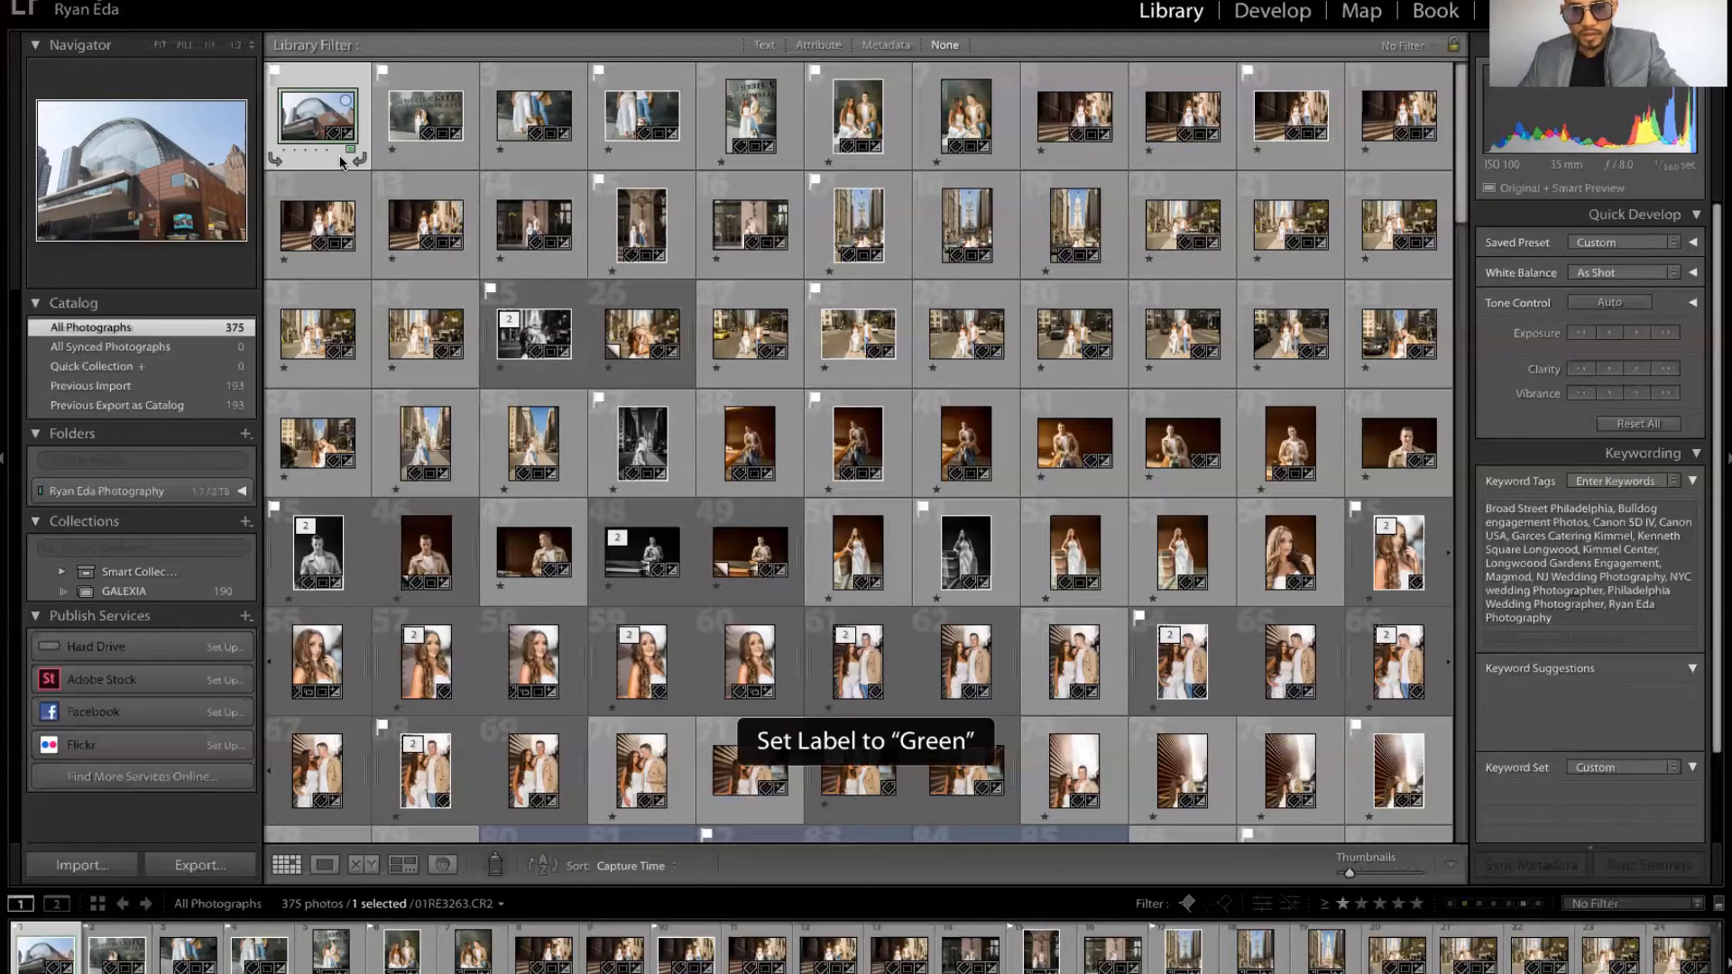
key(8)
key(9)
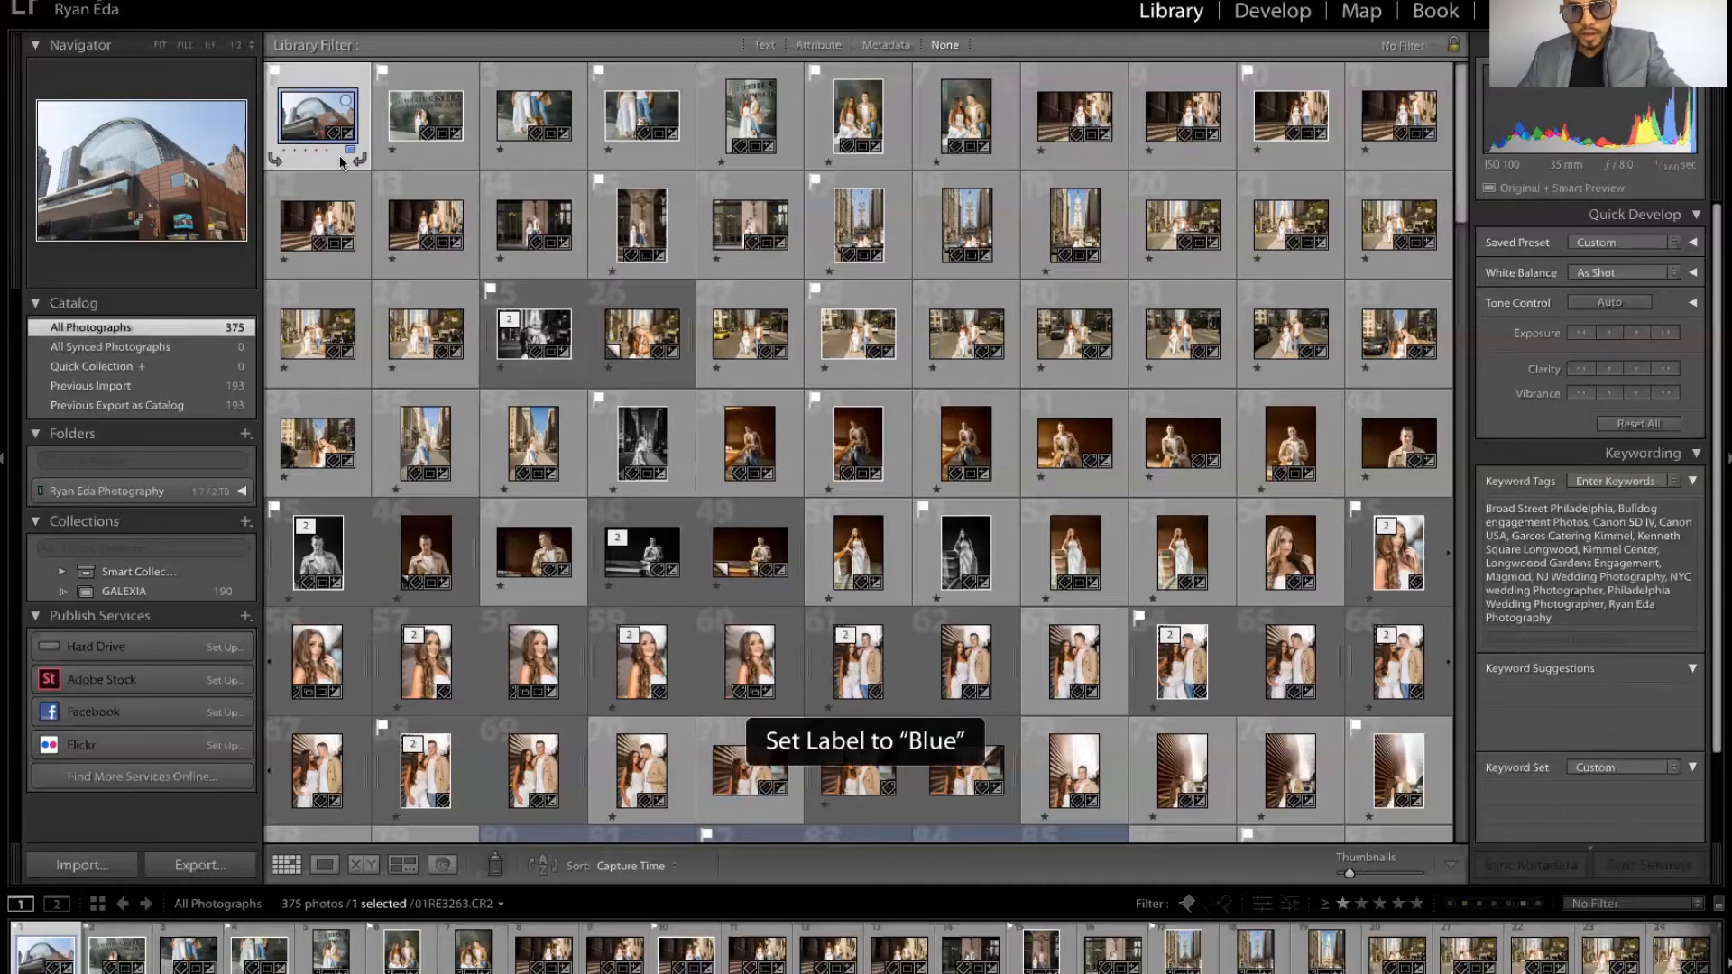
key(9)
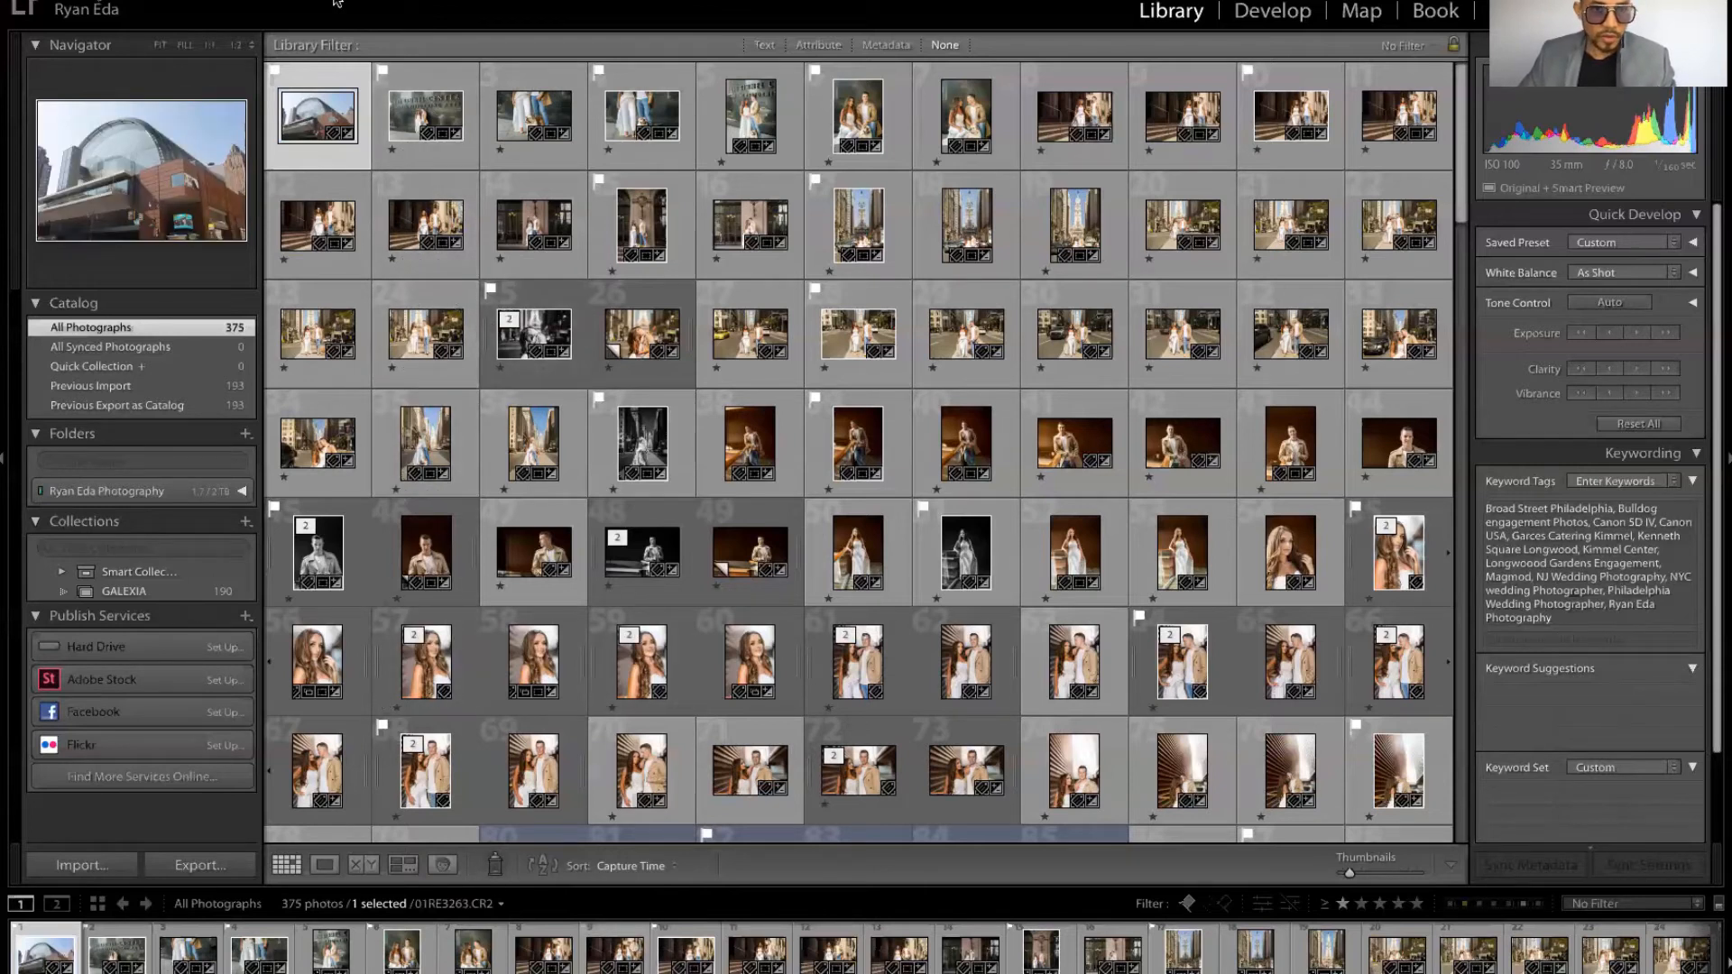
click(233, 0)
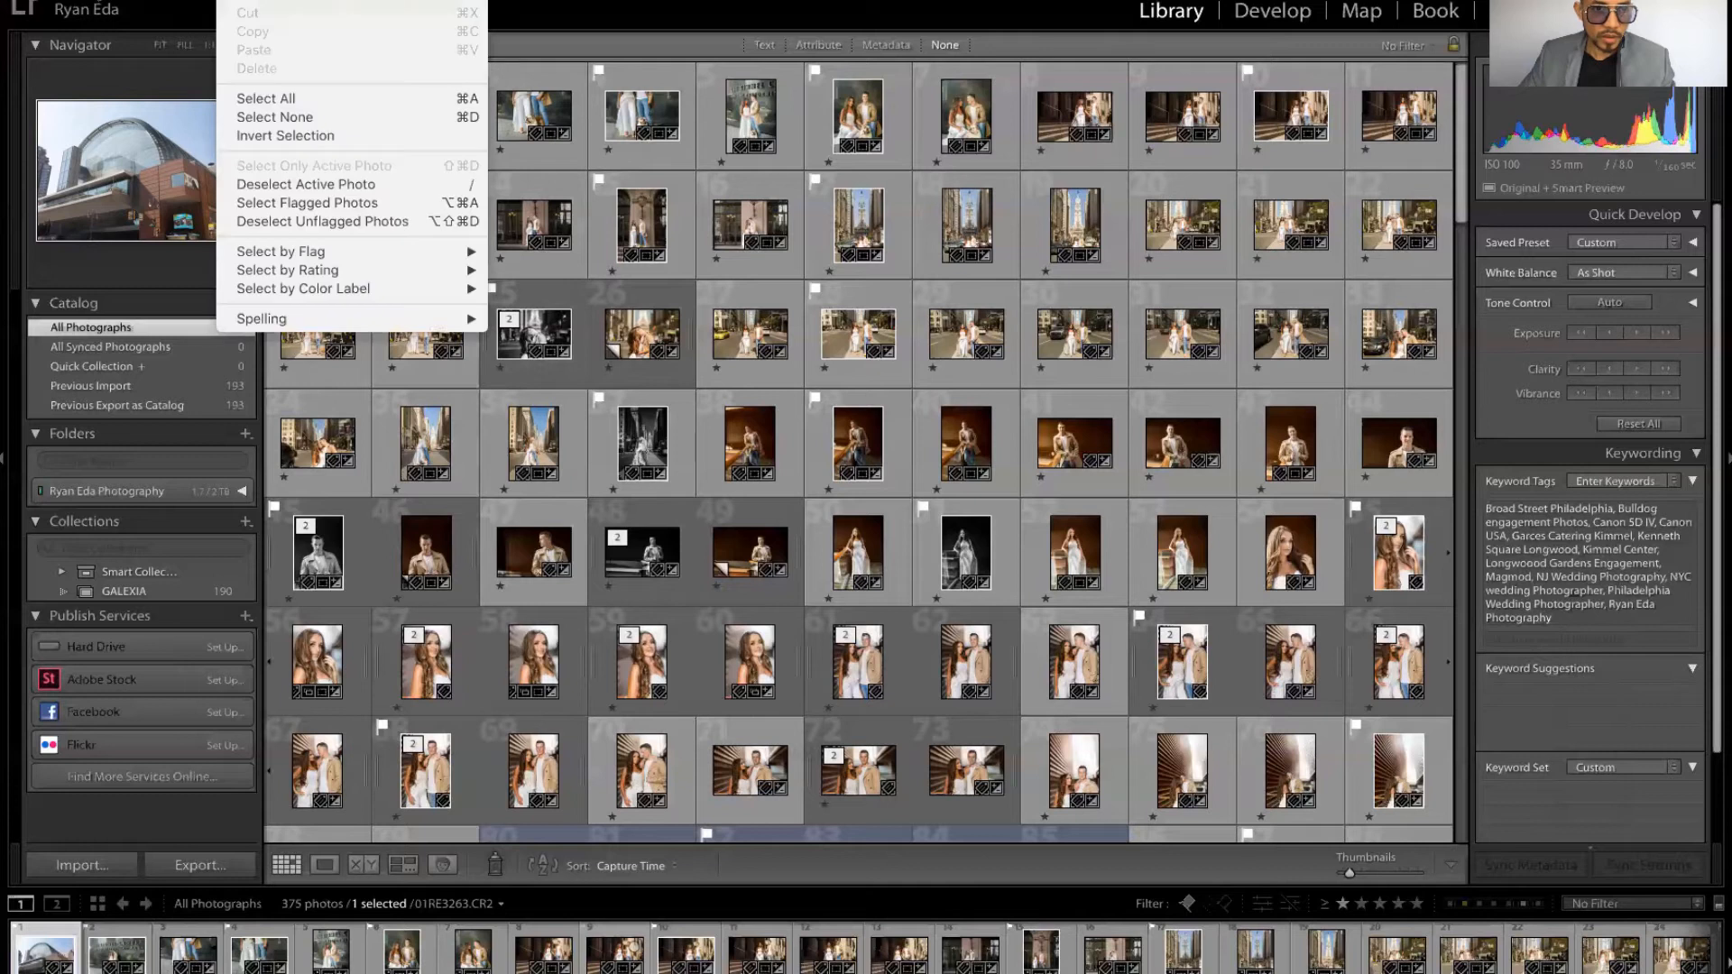
mouse_move(288, 0)
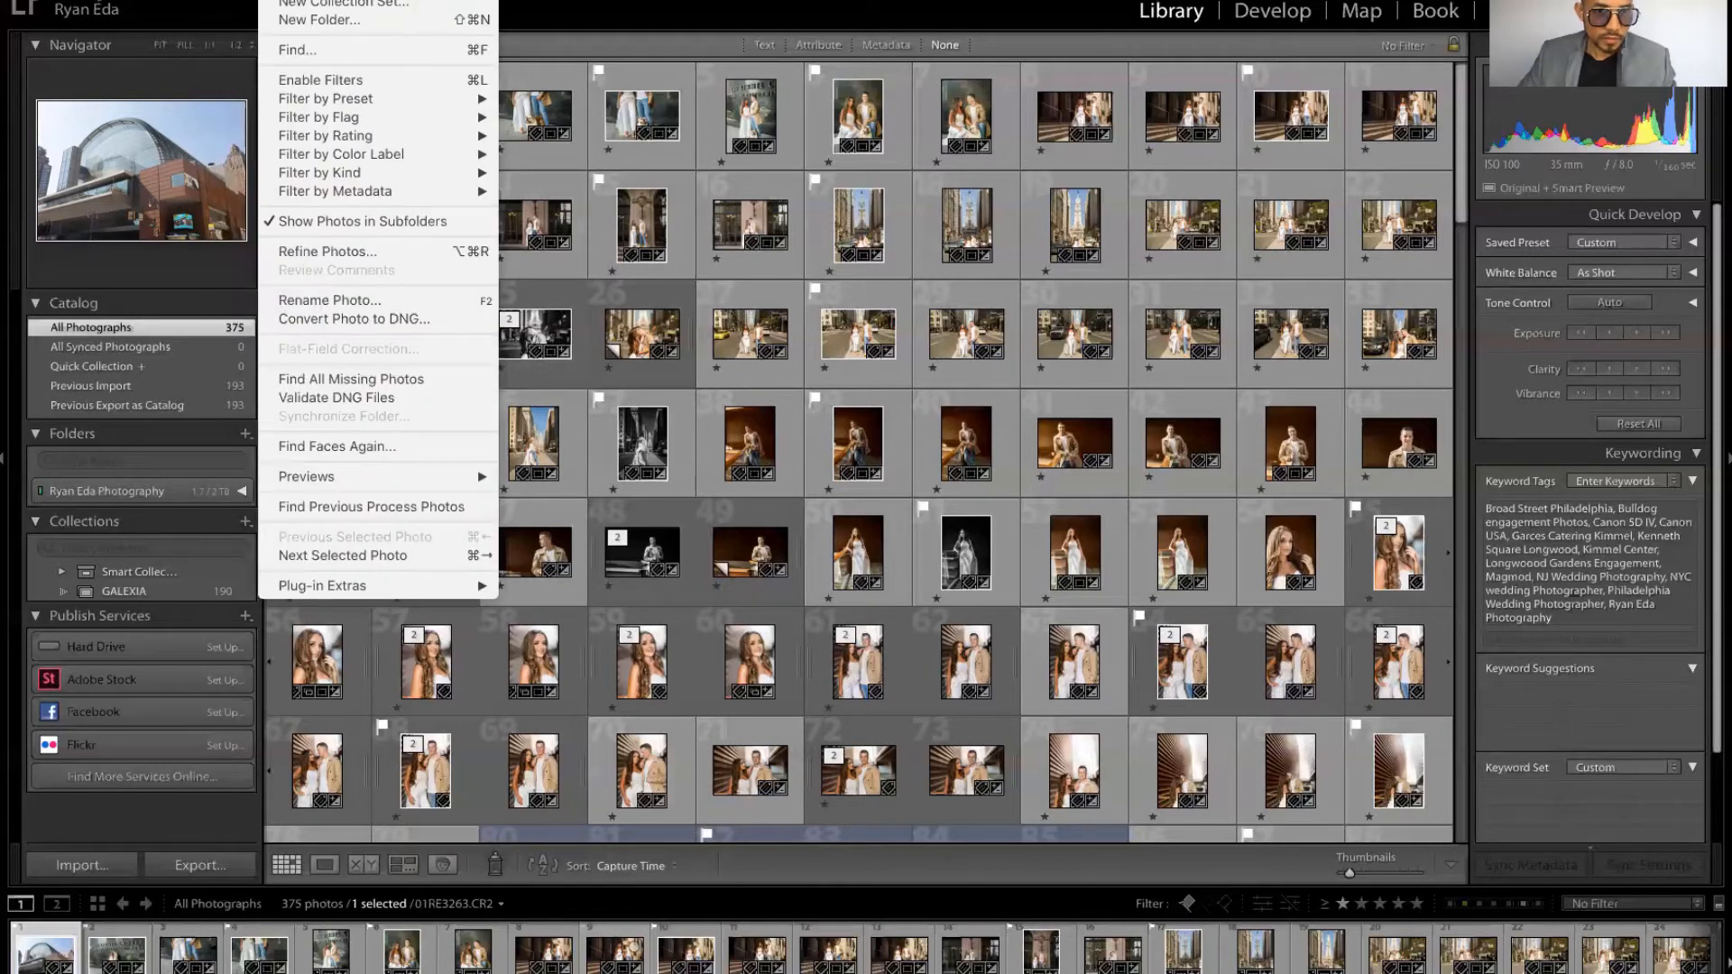
mouse_move(347, 0)
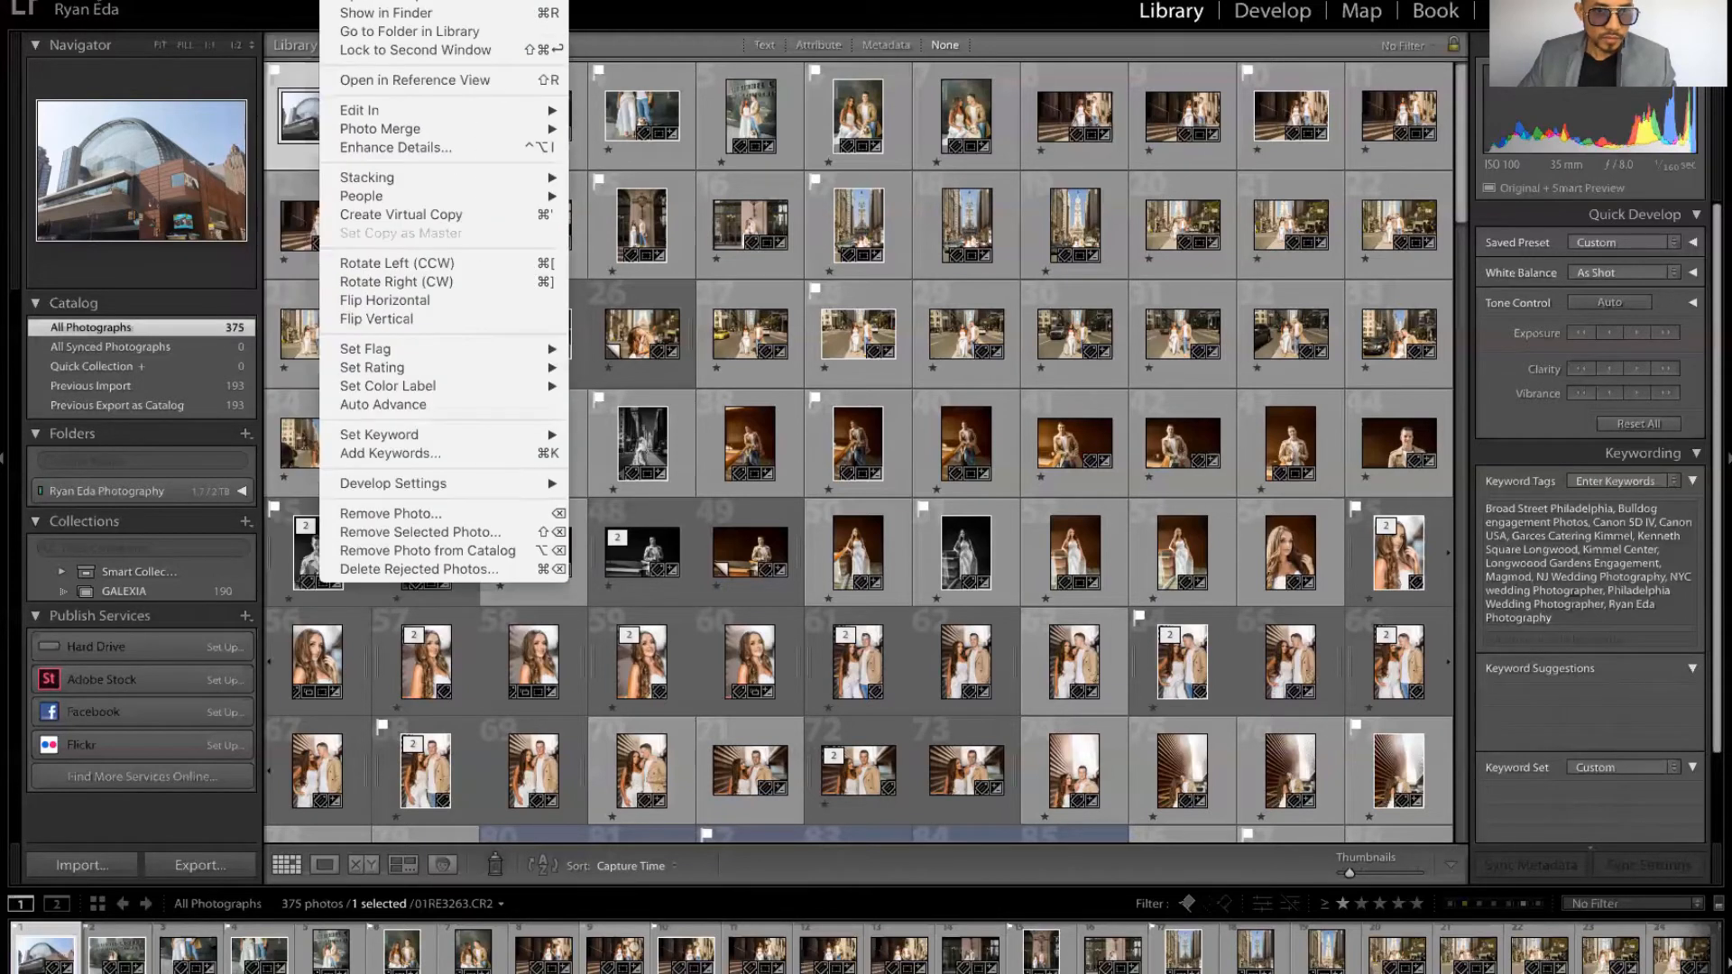
mouse_move(401, 0)
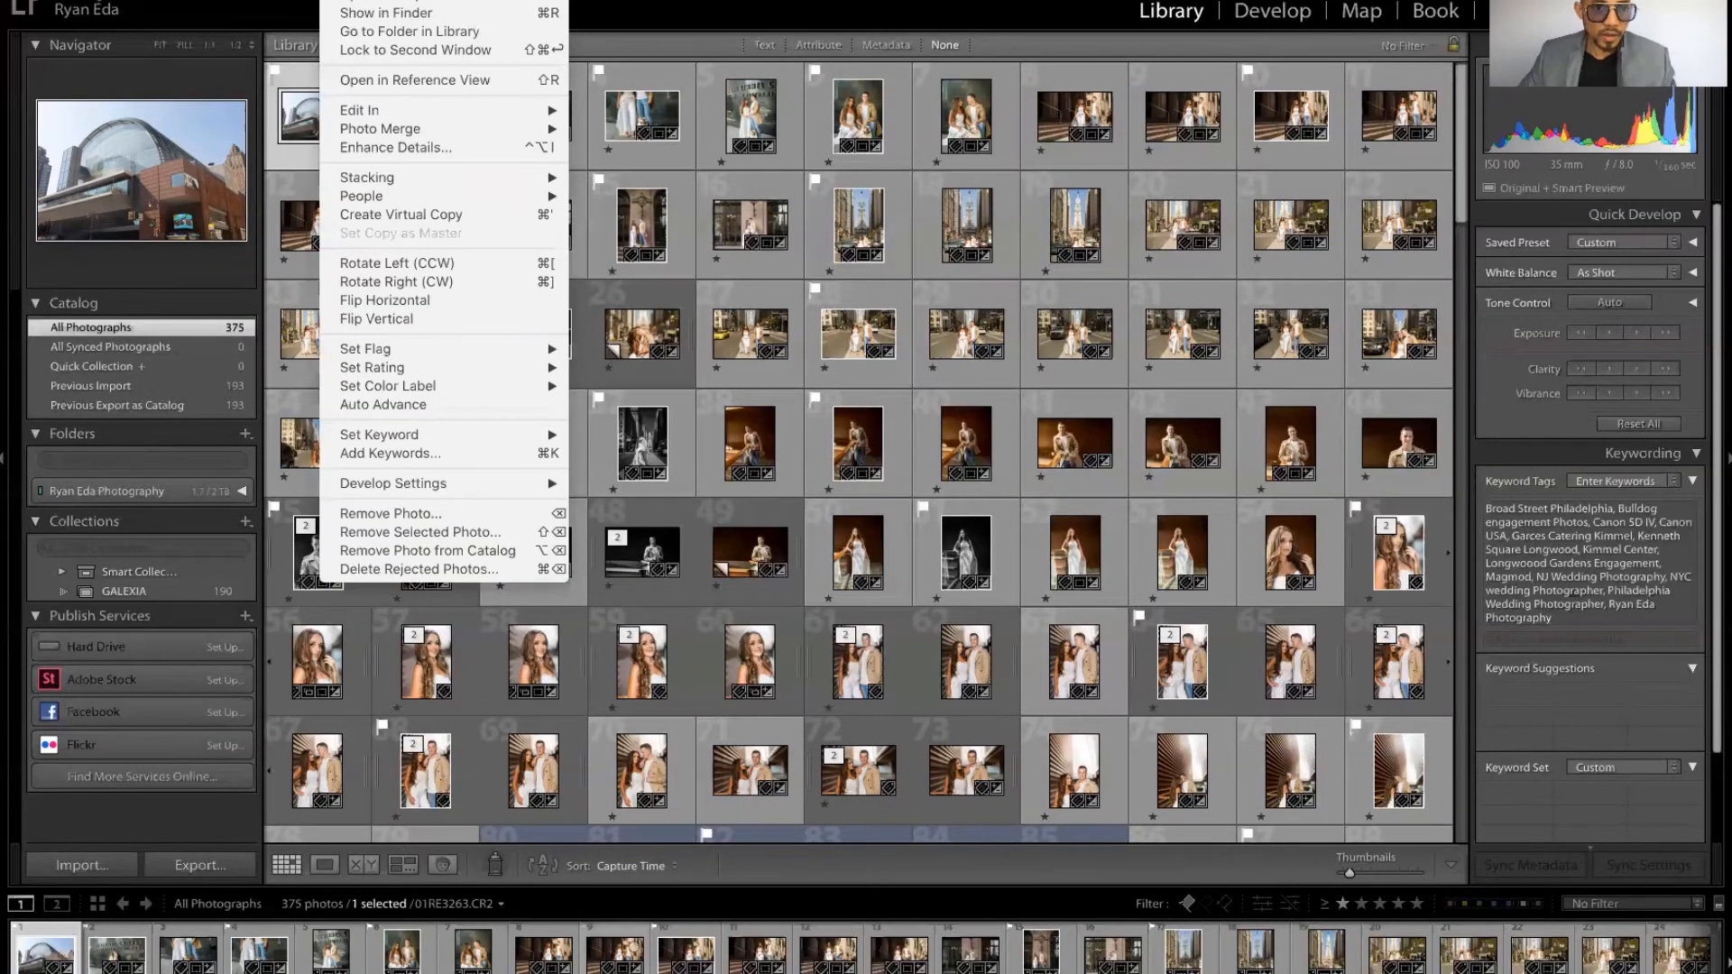
click(667, 30)
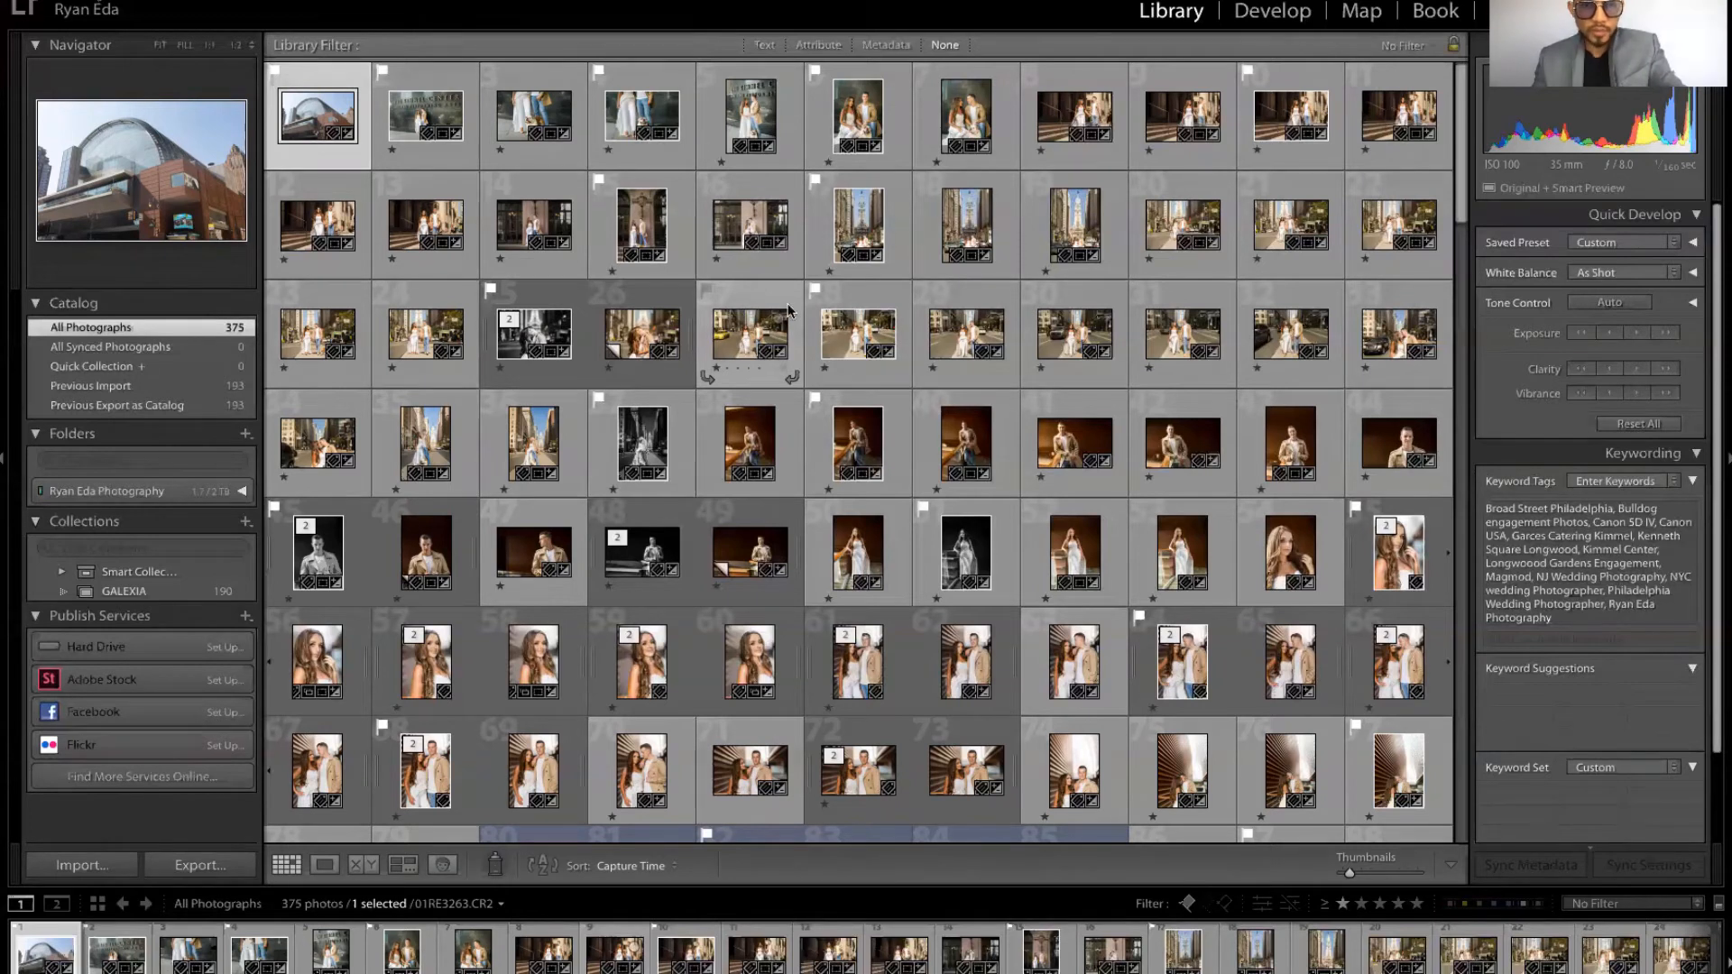
Step: Toggle the Blue colour label on and off for the first and second photos
key(9)
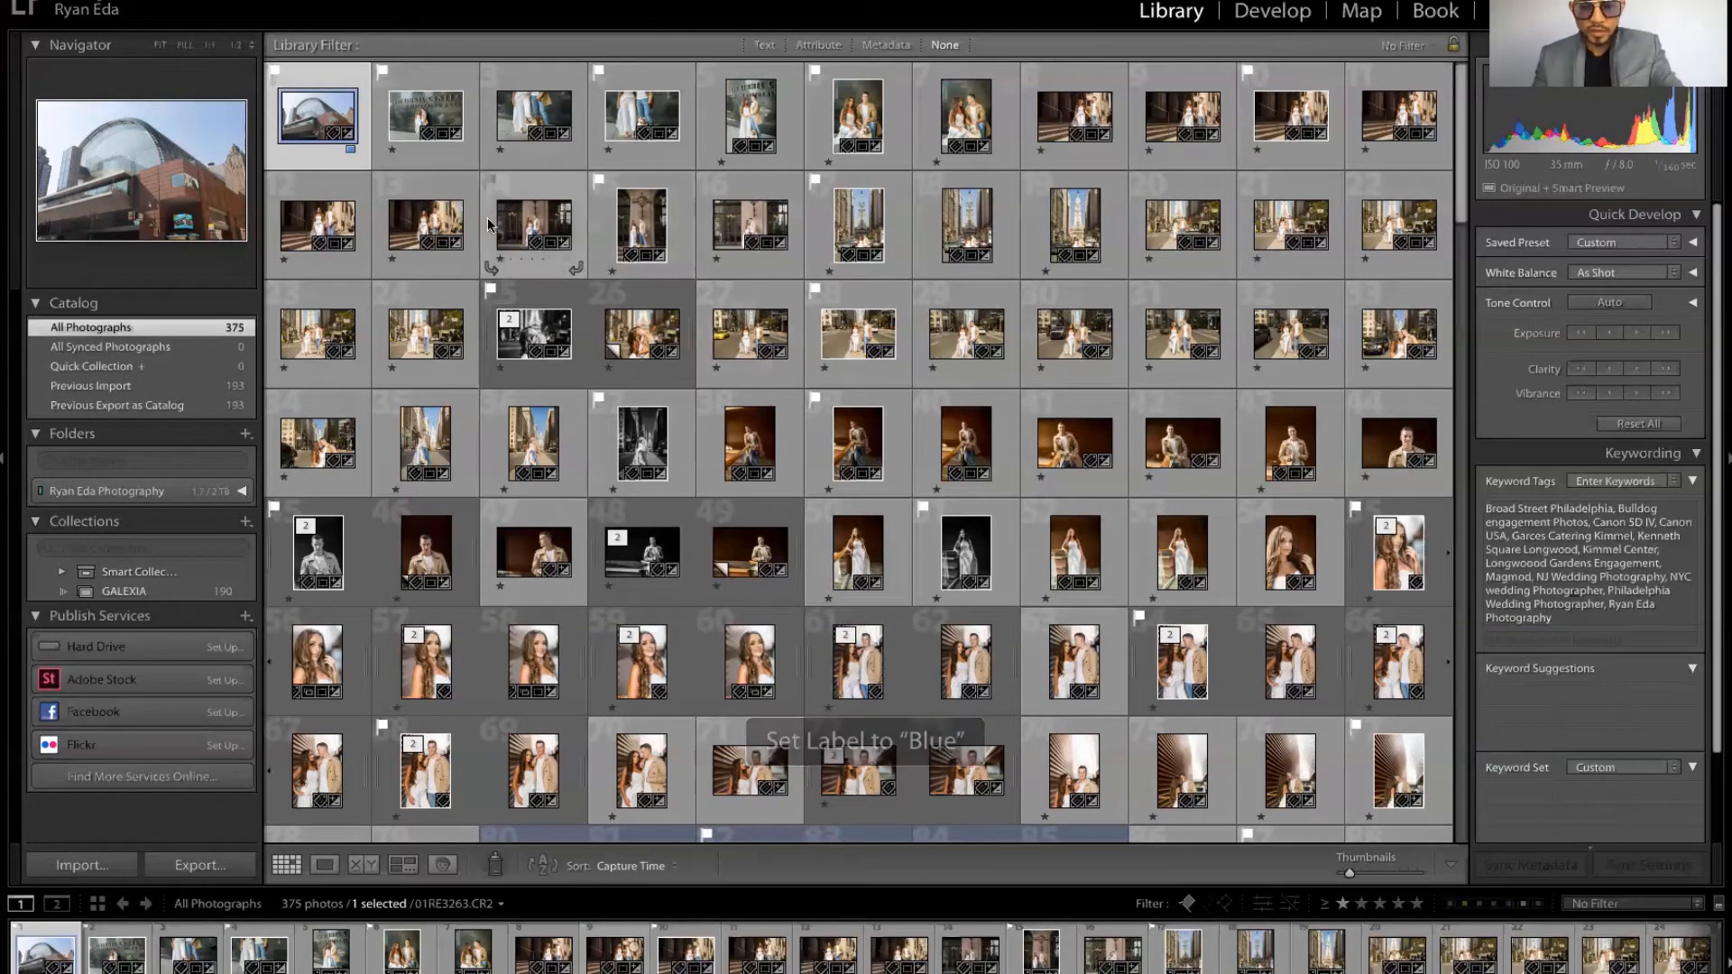
click(449, 158)
key(9)
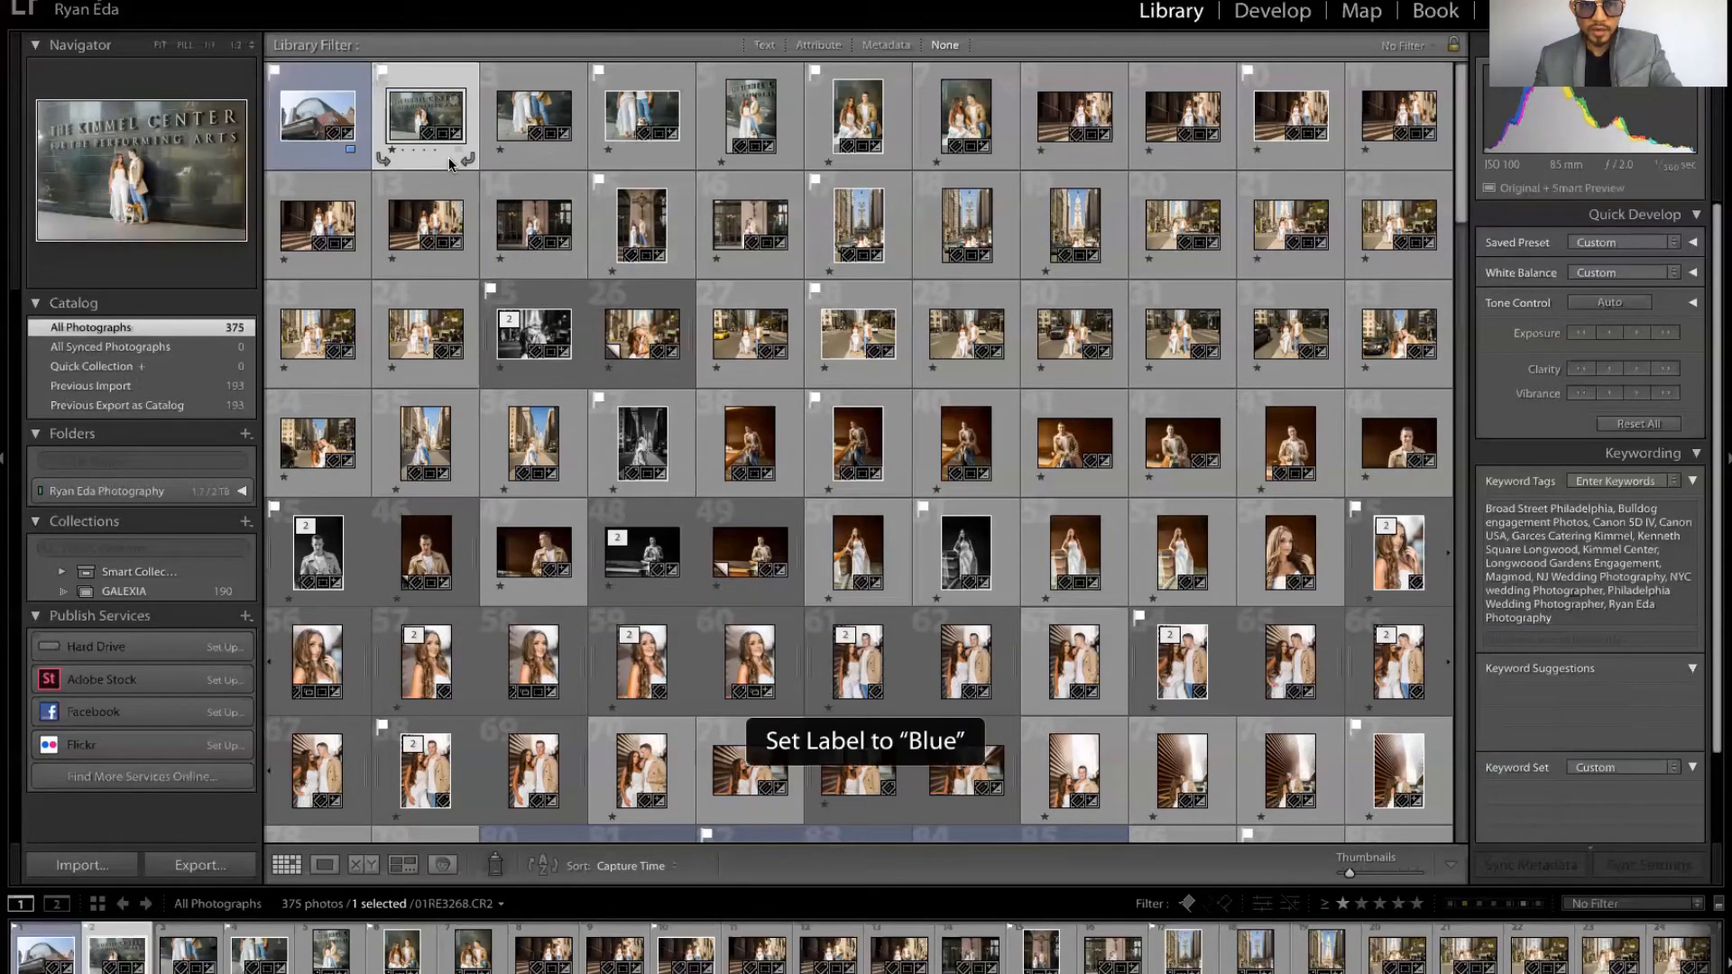
key(9)
key(Left)
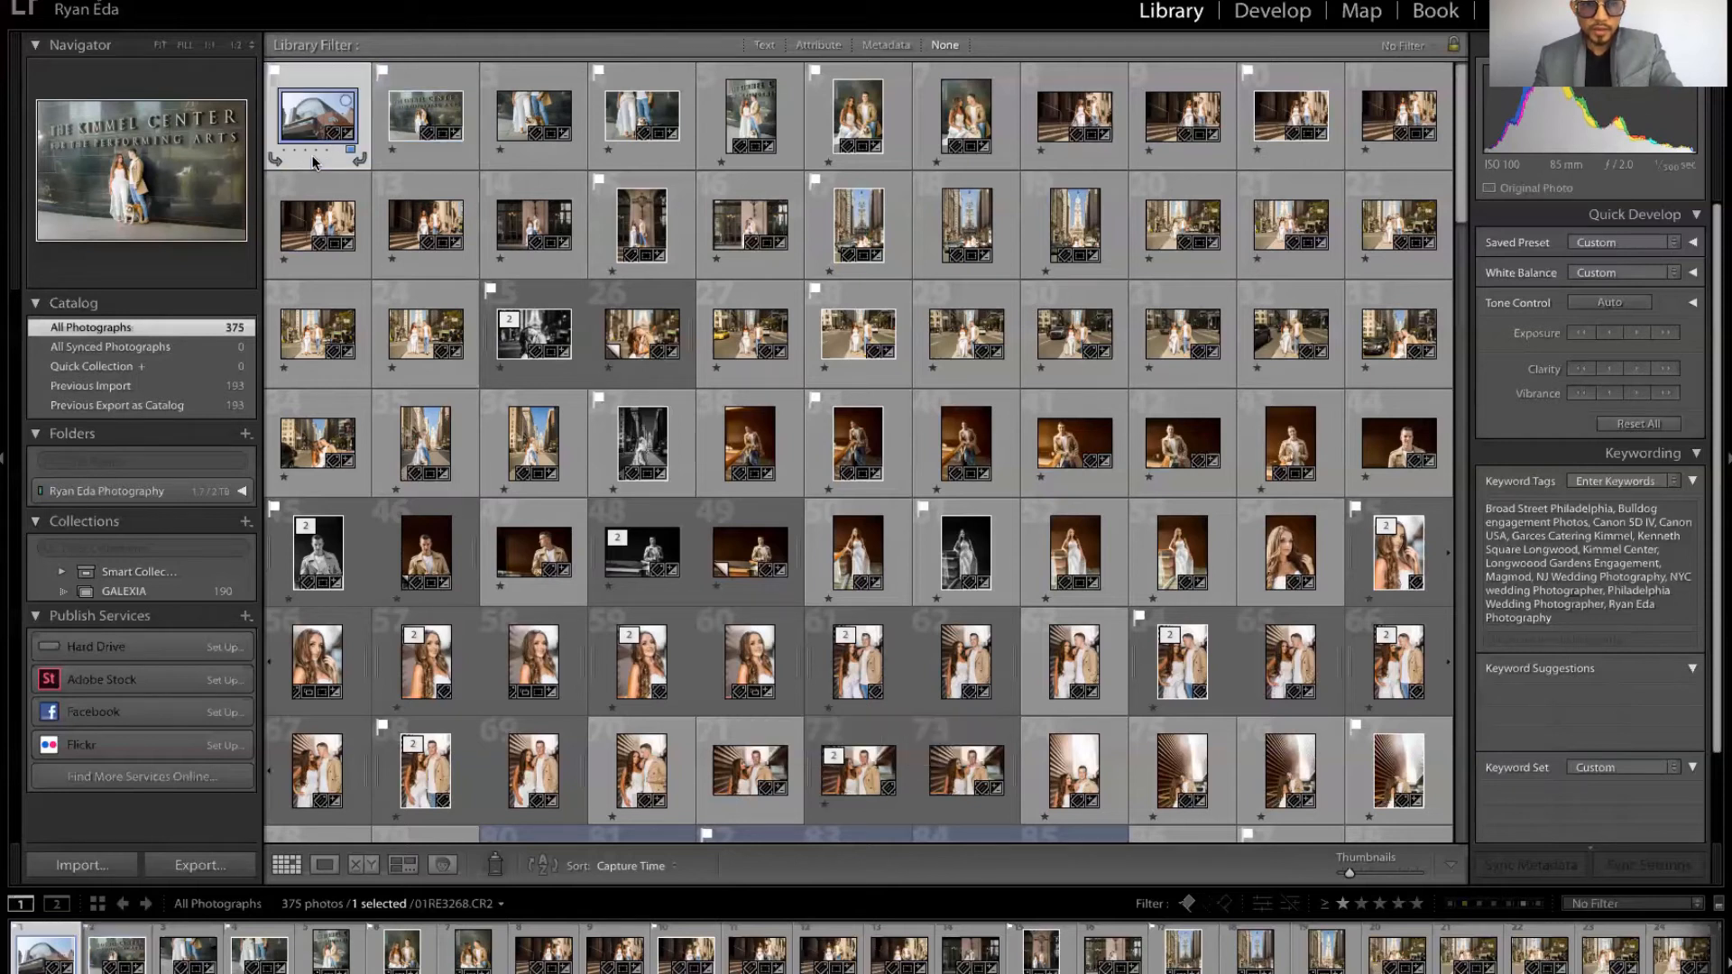
key(9)
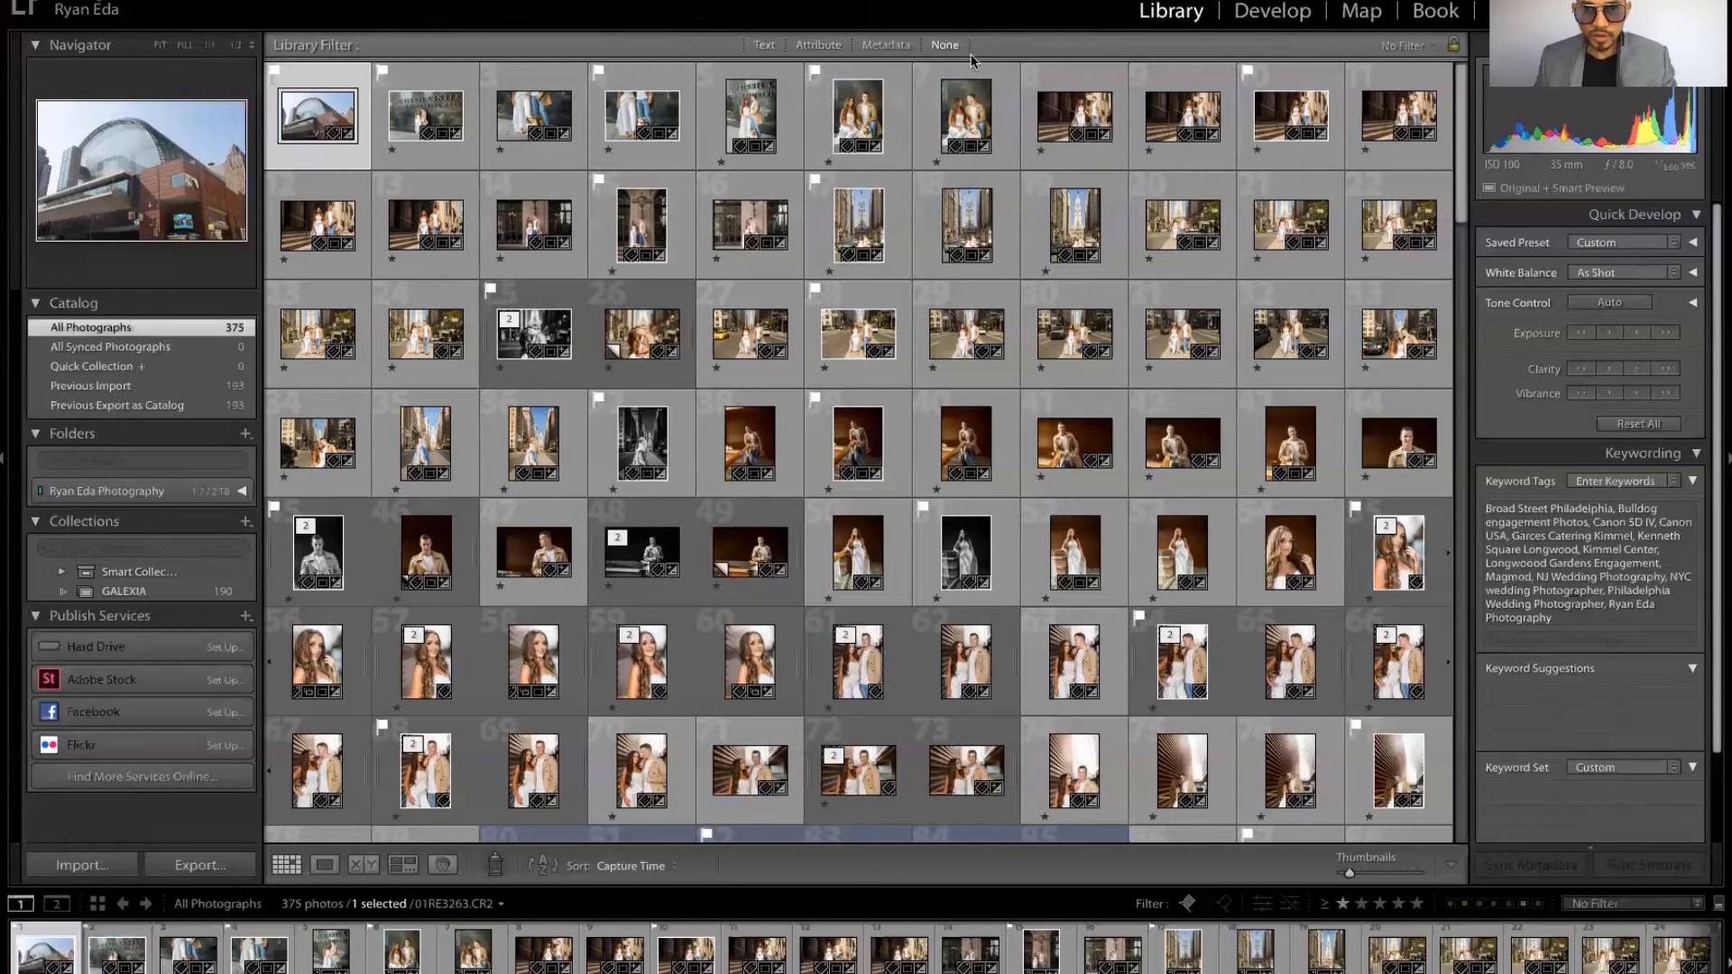
Step: Open the Attribute filter and try the flagged and one-star-and-higher filters, then switch them off
click(804, 45)
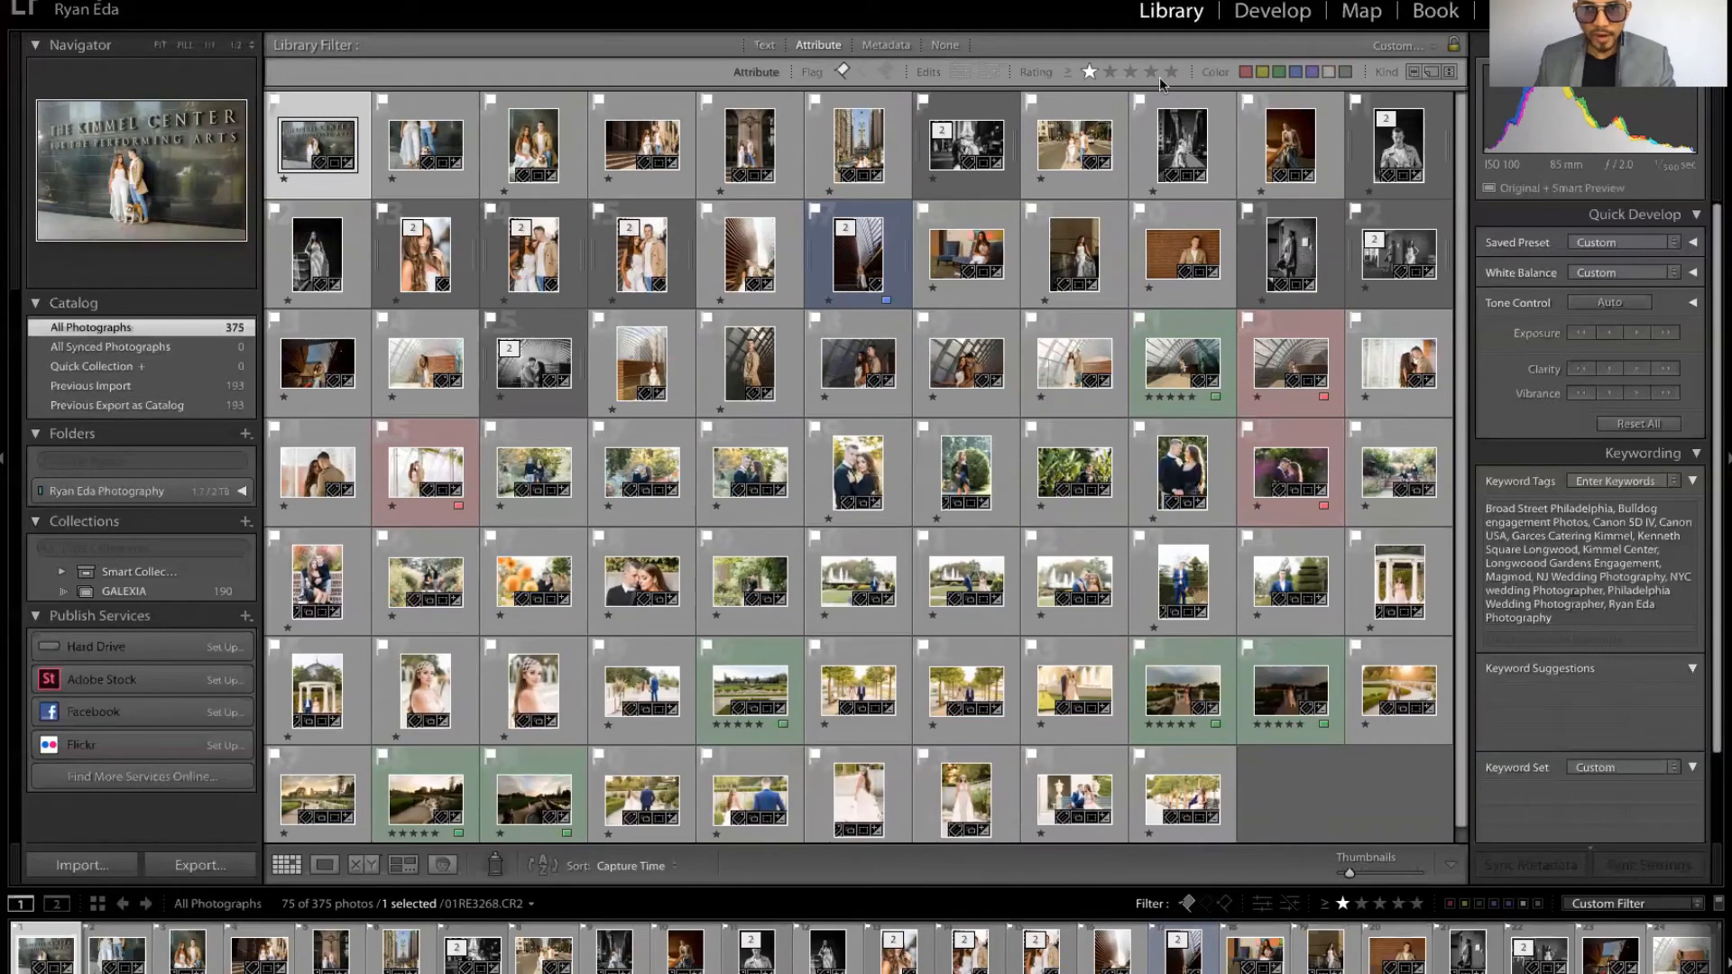
click(843, 72)
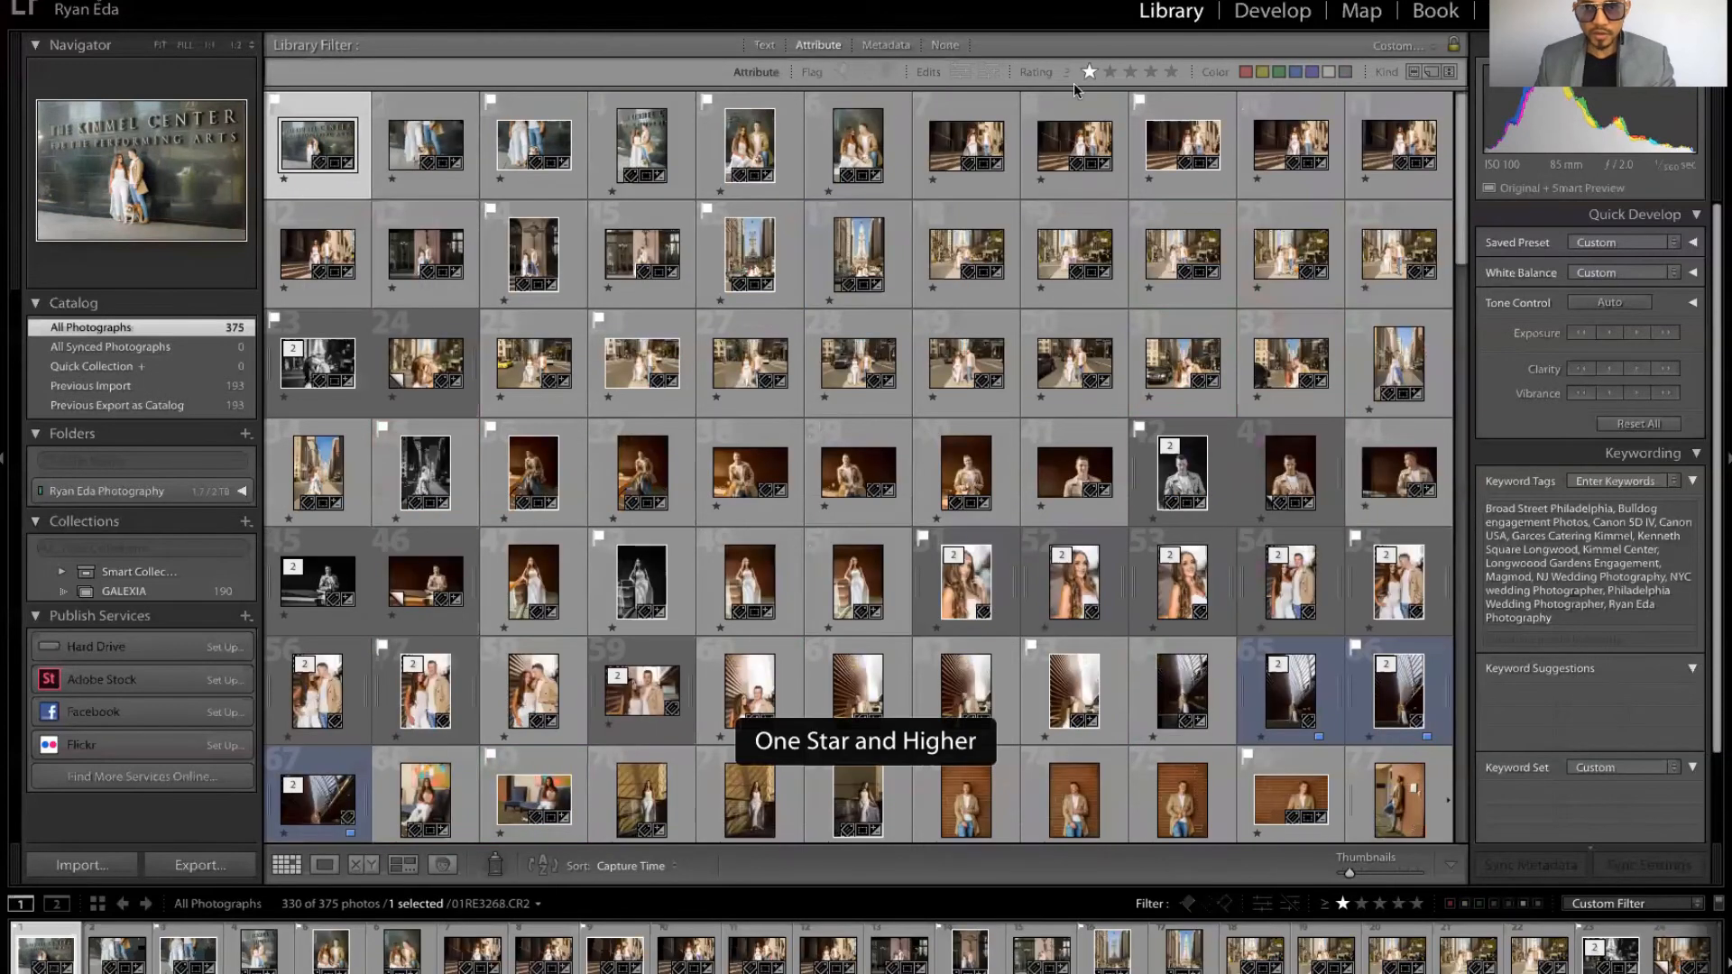
click(1086, 71)
click(1086, 70)
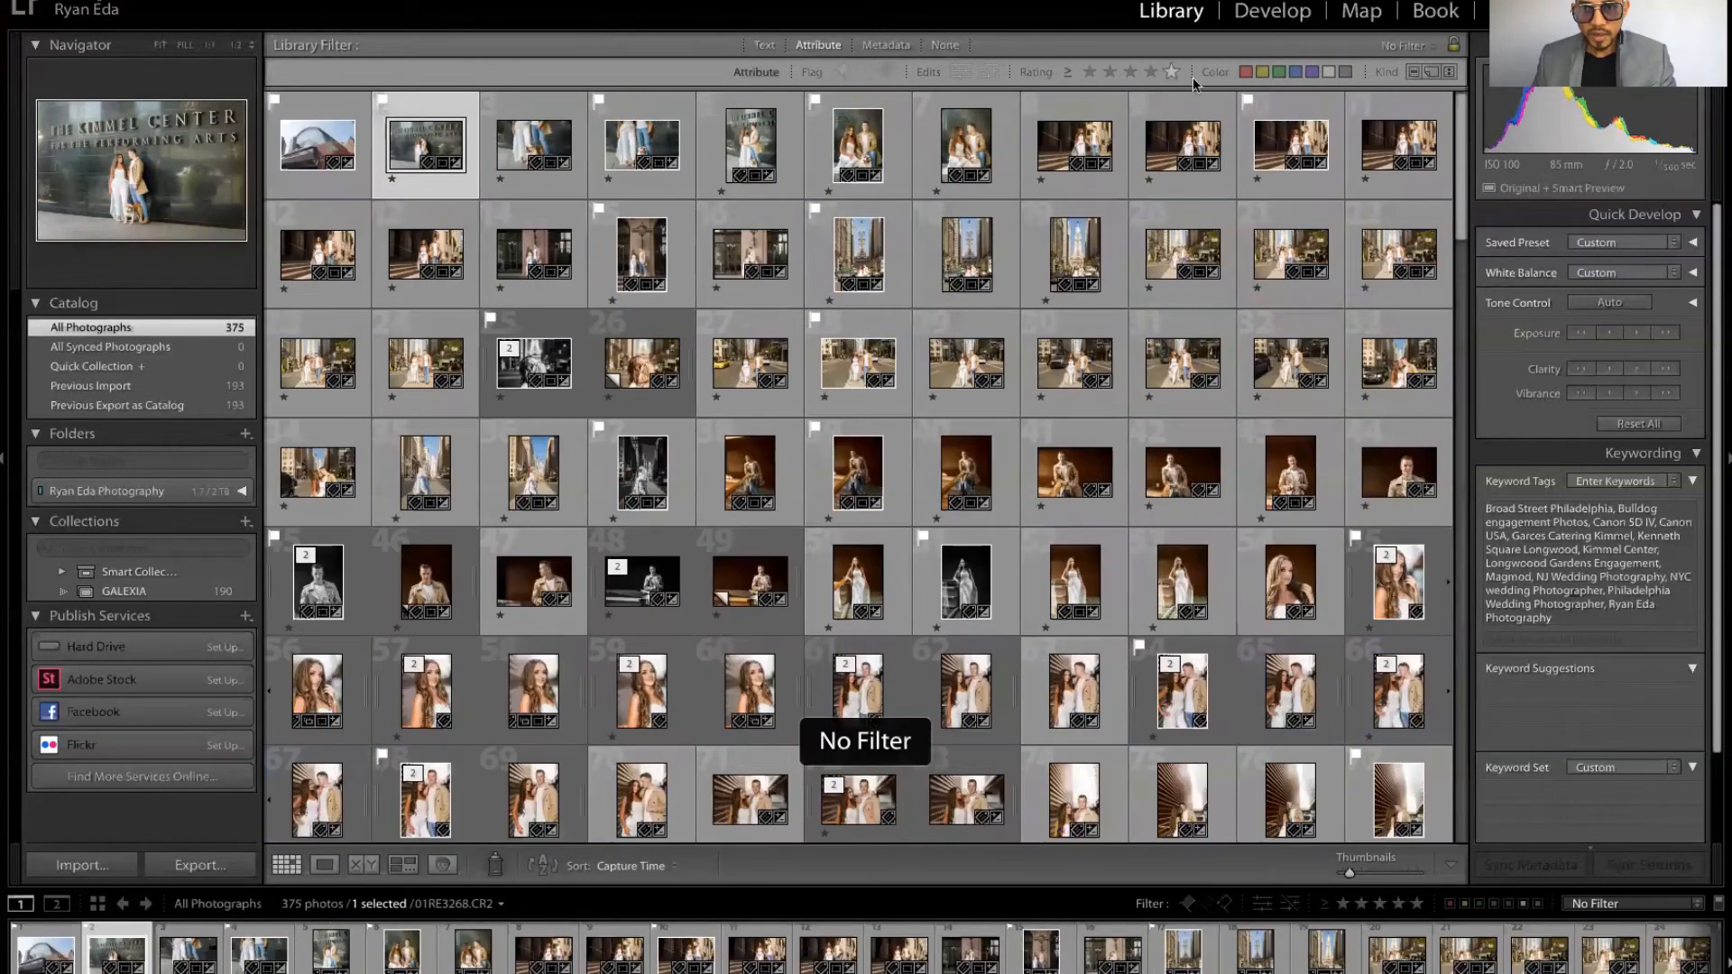
Step: Filter the grid to Blue-labelled photos, add one-star-and-higher and flagged filters, then clear all attribute filters
click(1296, 72)
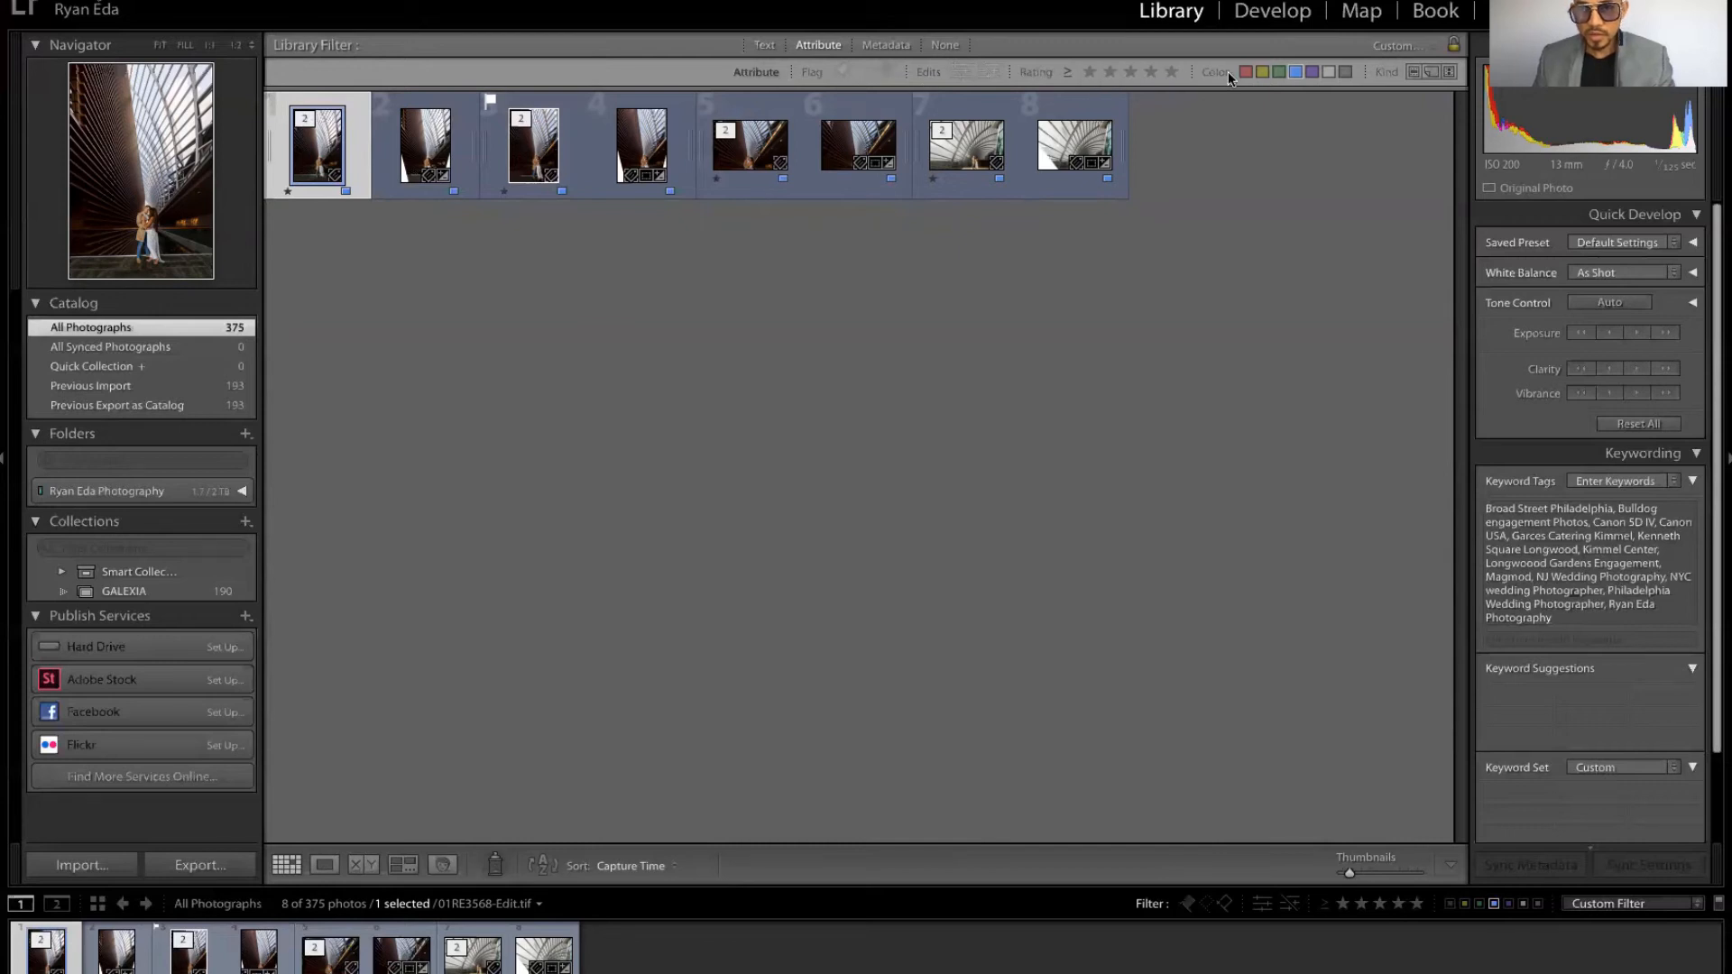
click(1087, 73)
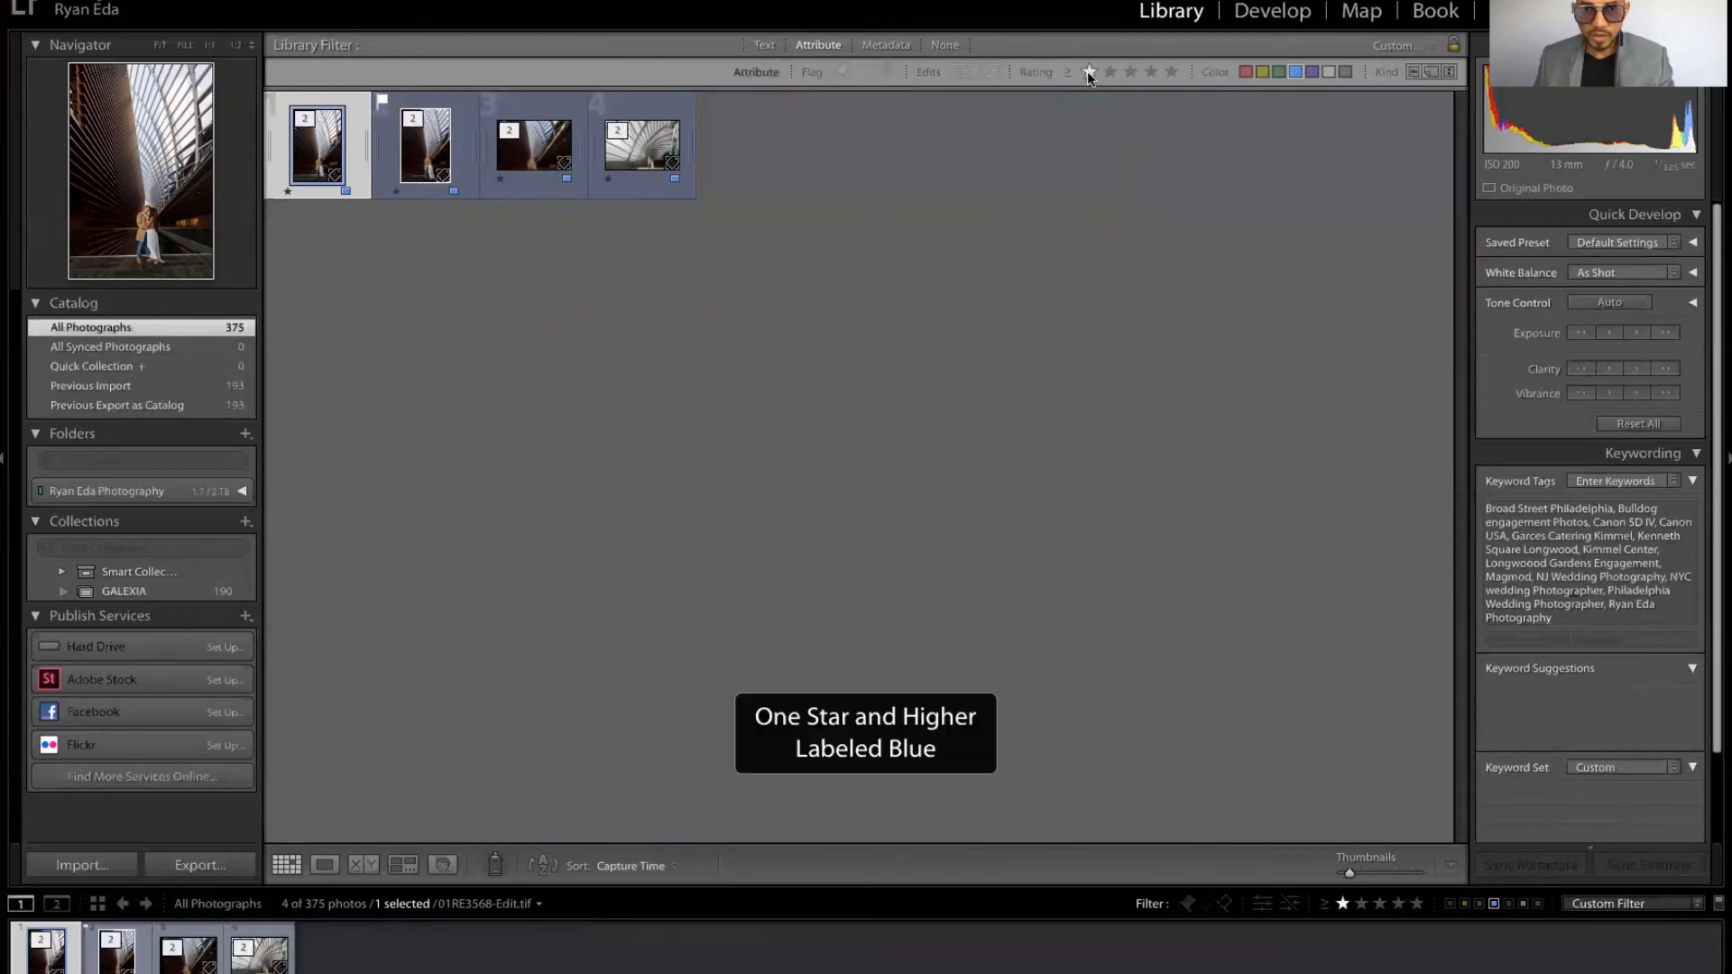
click(841, 72)
click(841, 72)
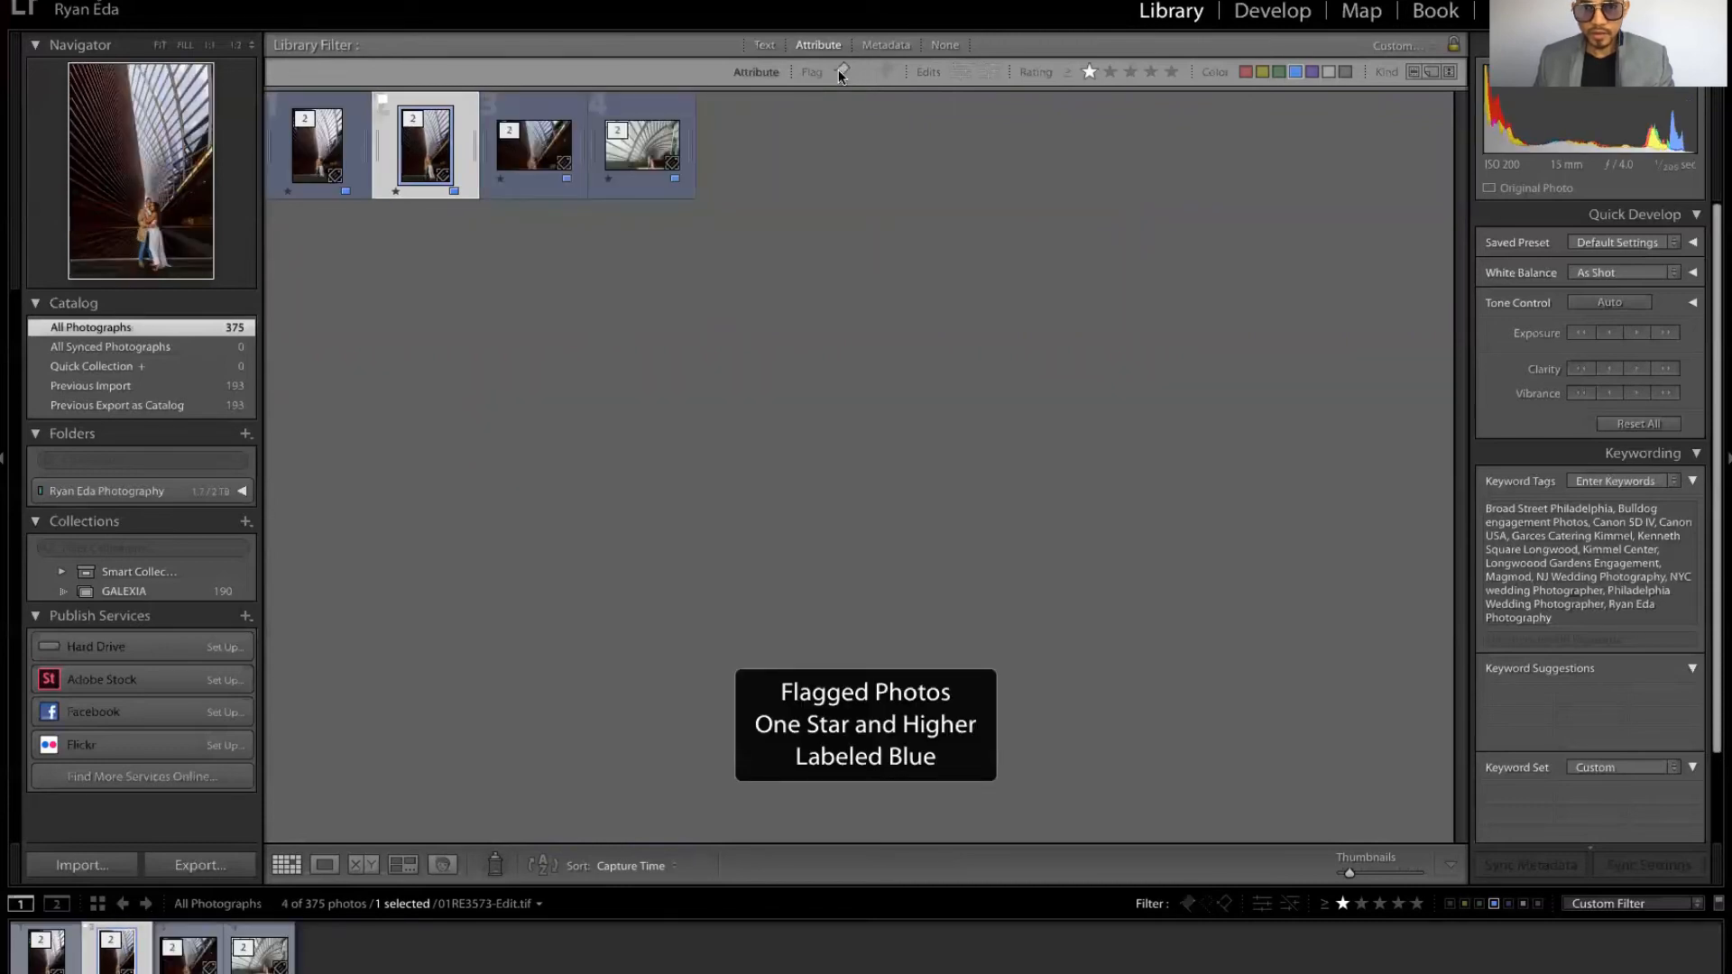
click(1092, 74)
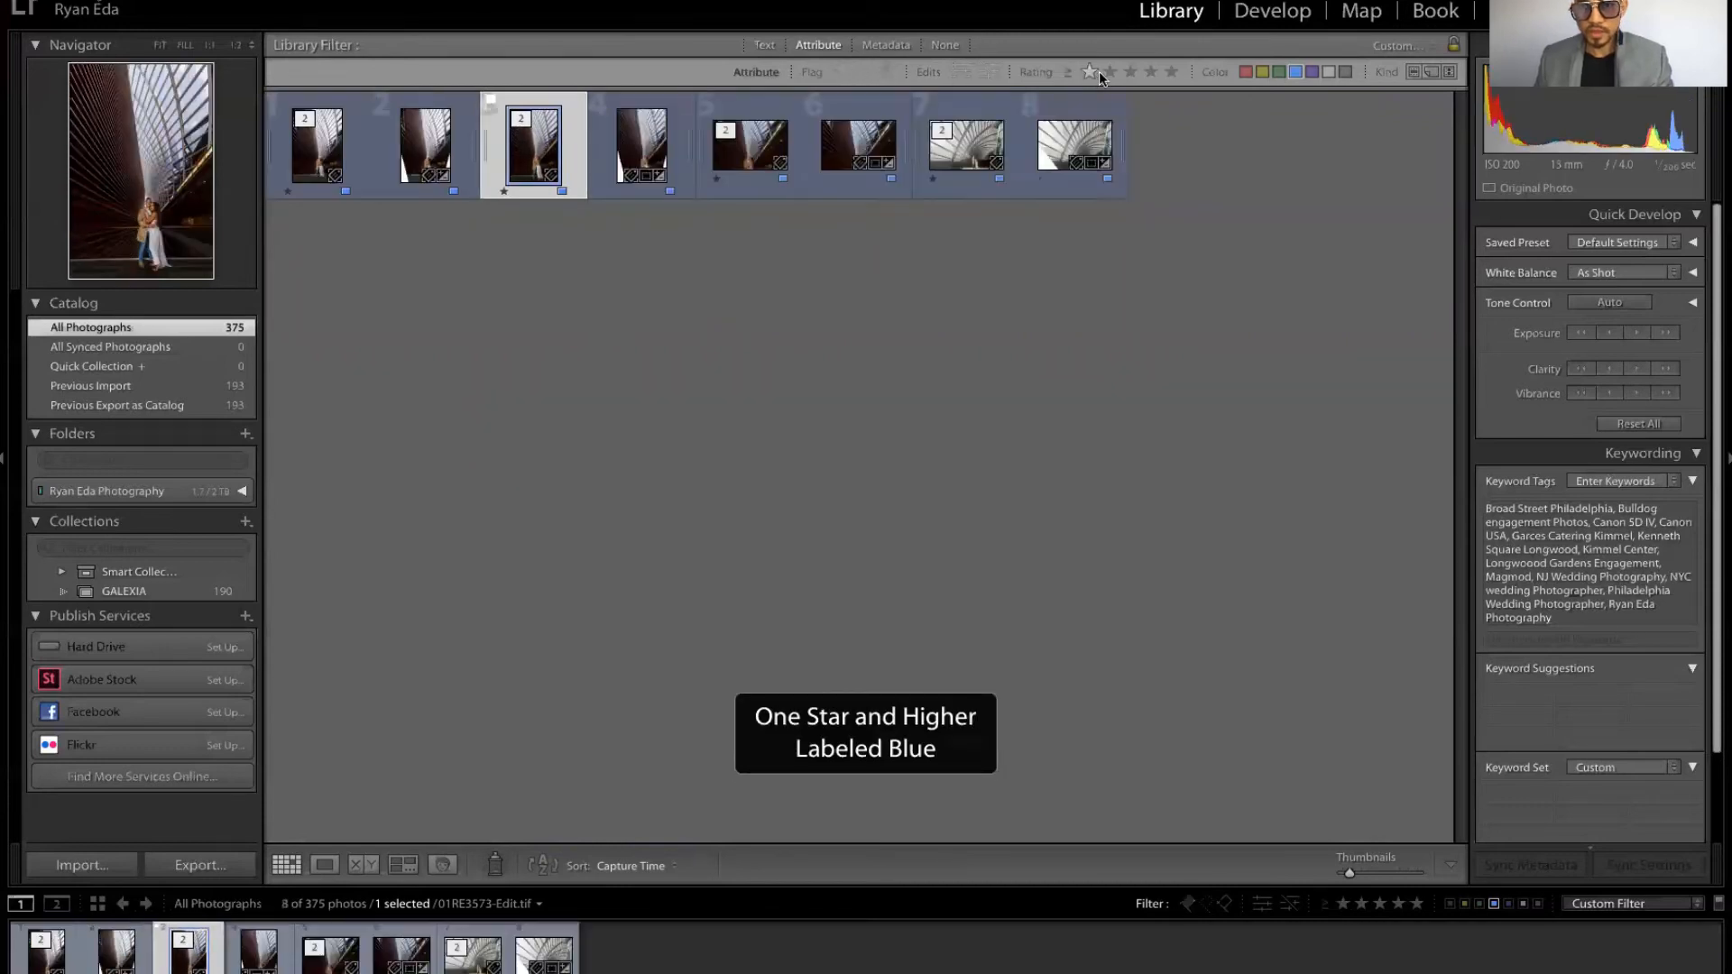
click(1294, 72)
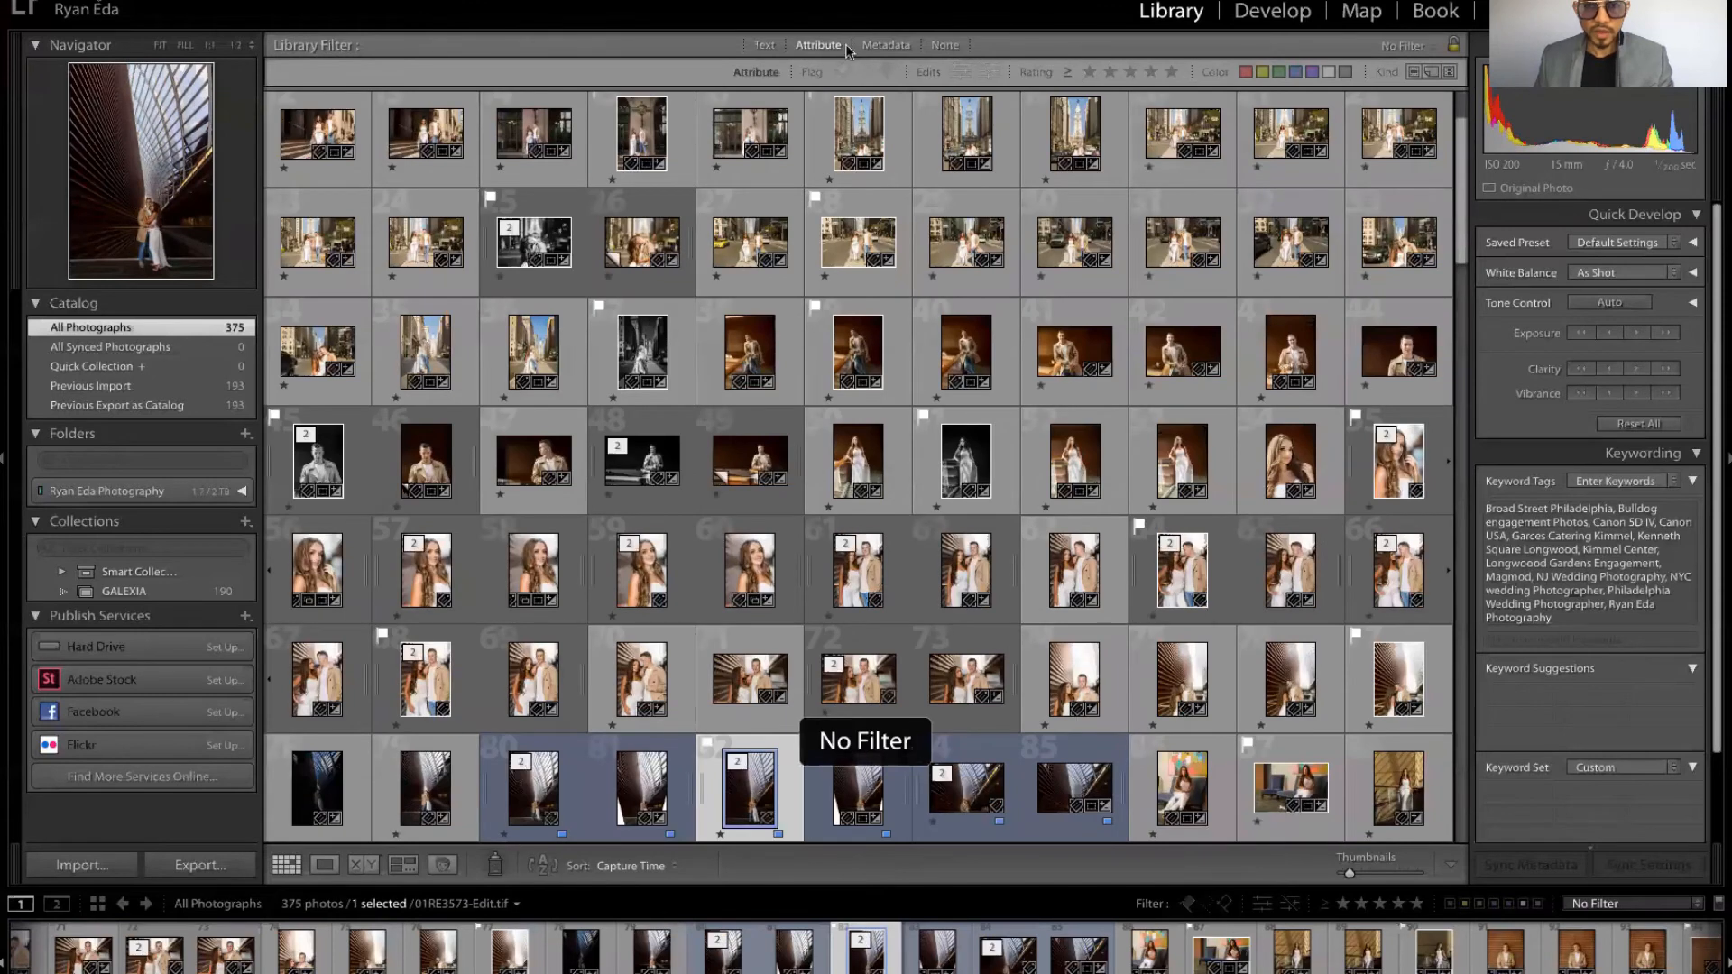
Step: Filter photos by metadata, choosing the EF85mm f/1.4L IS USM lens, then the EF70-200mm f/2.8L IS II USM lens, then the Canon EOS 5D Mark IV camera
click(764, 45)
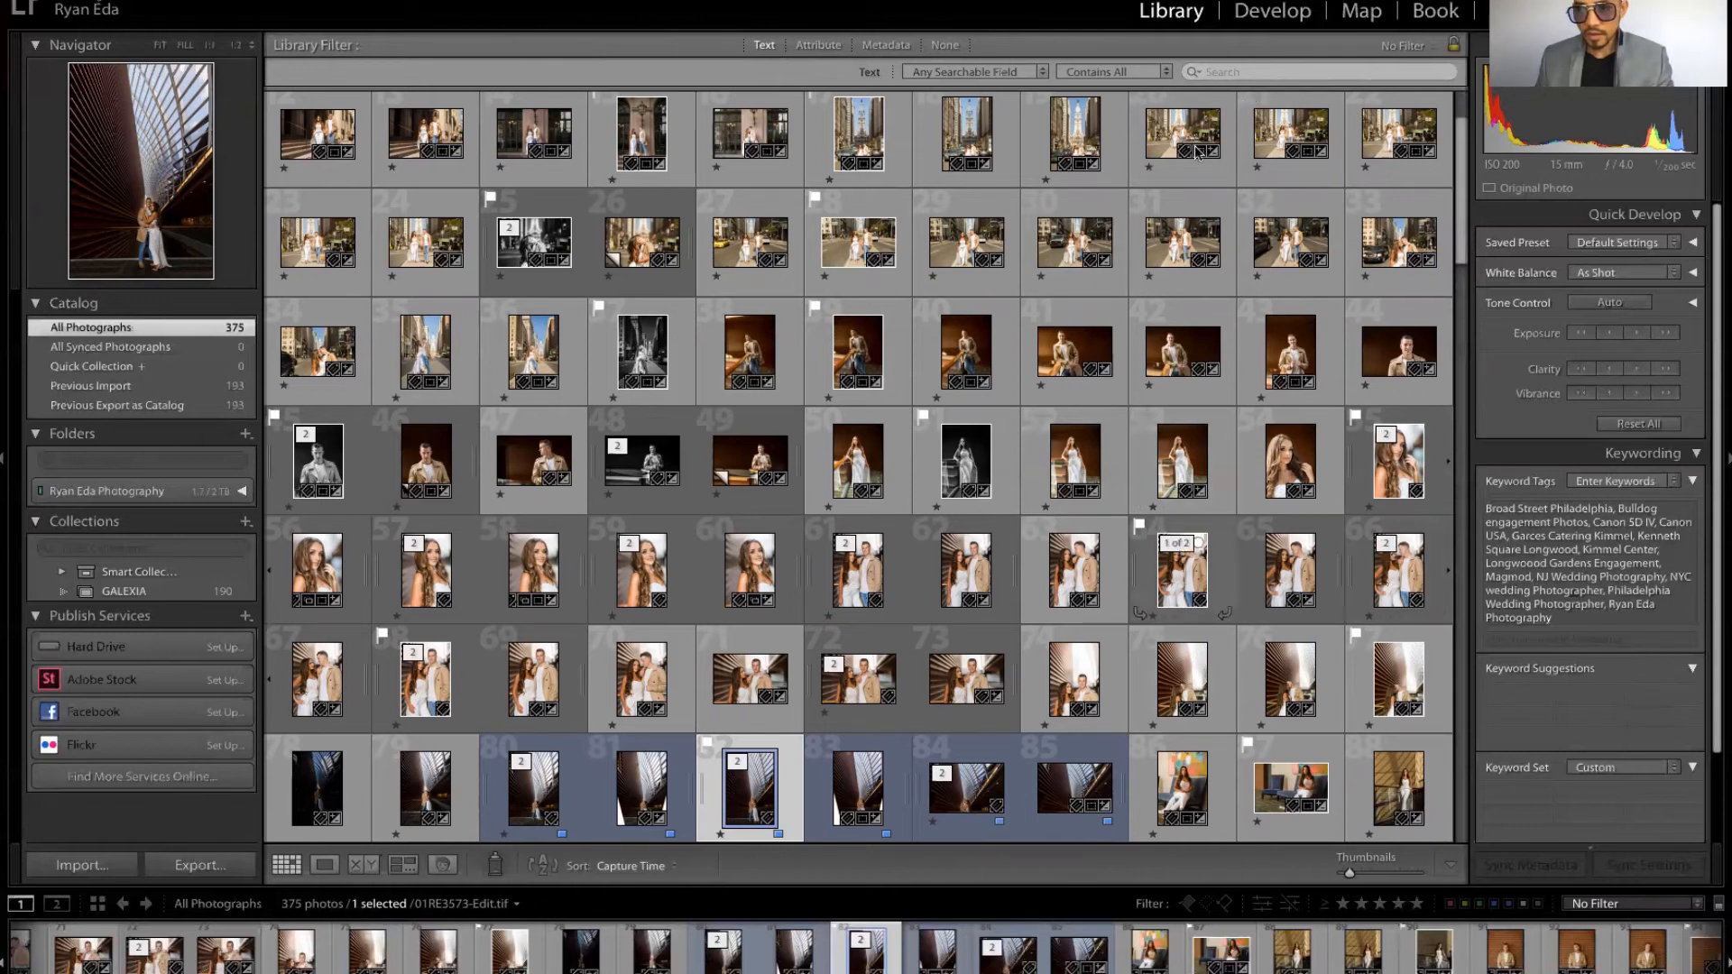
click(864, 46)
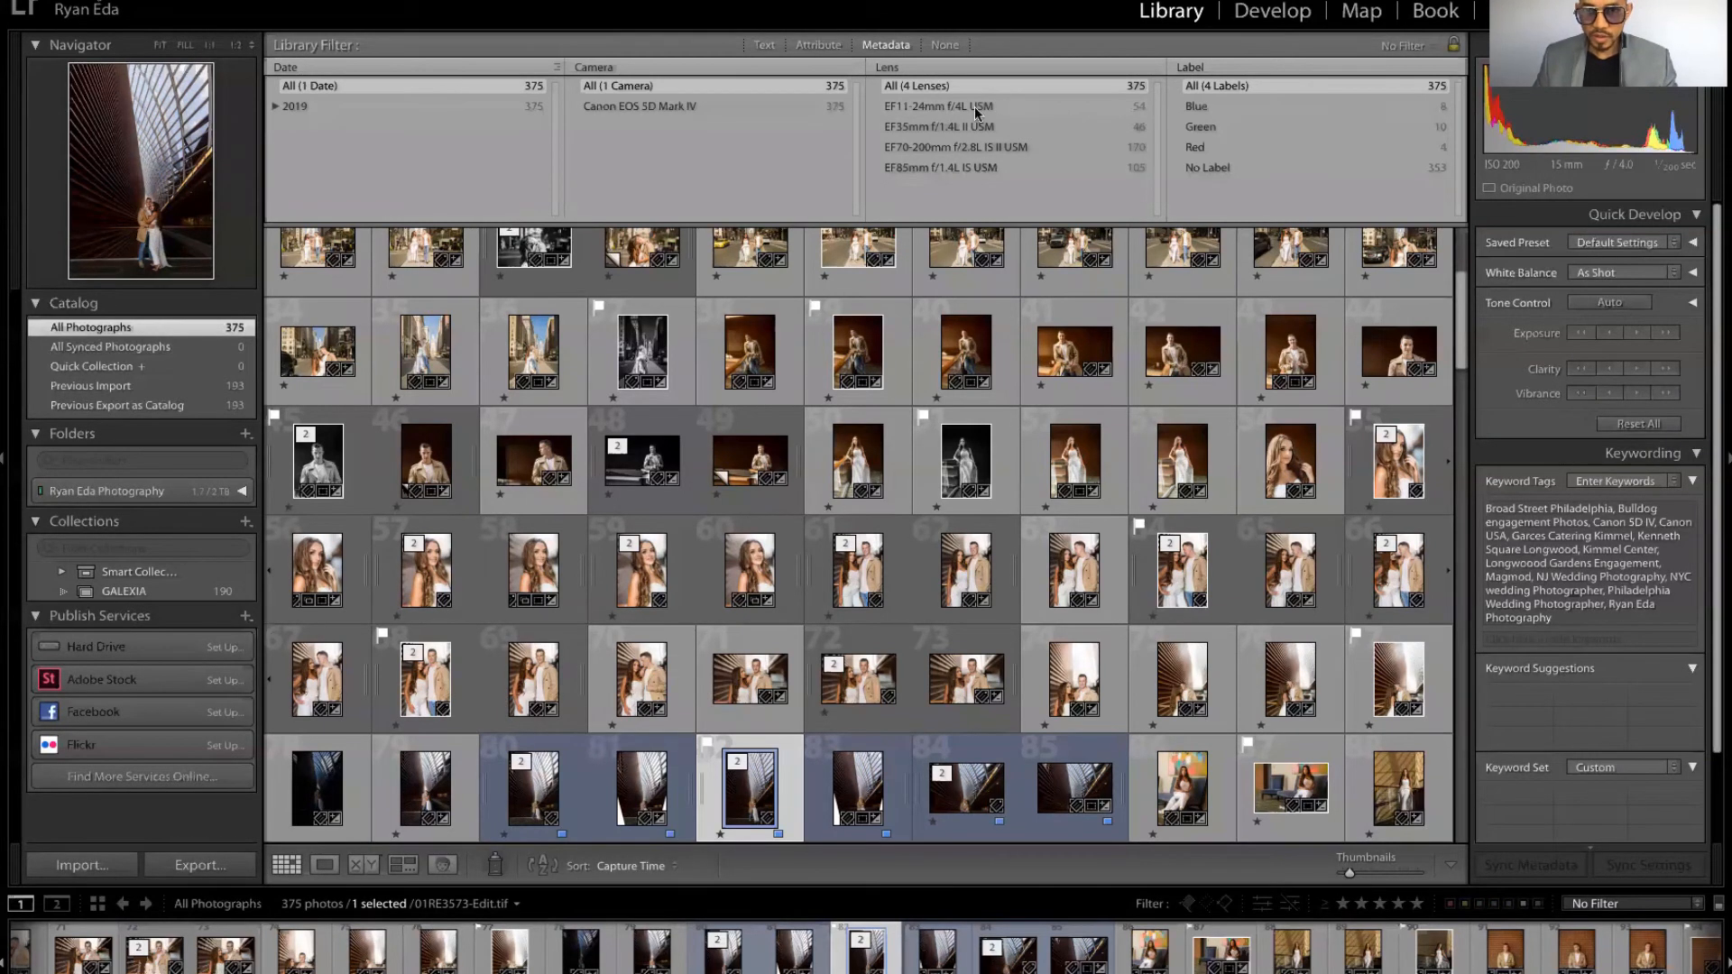
click(981, 169)
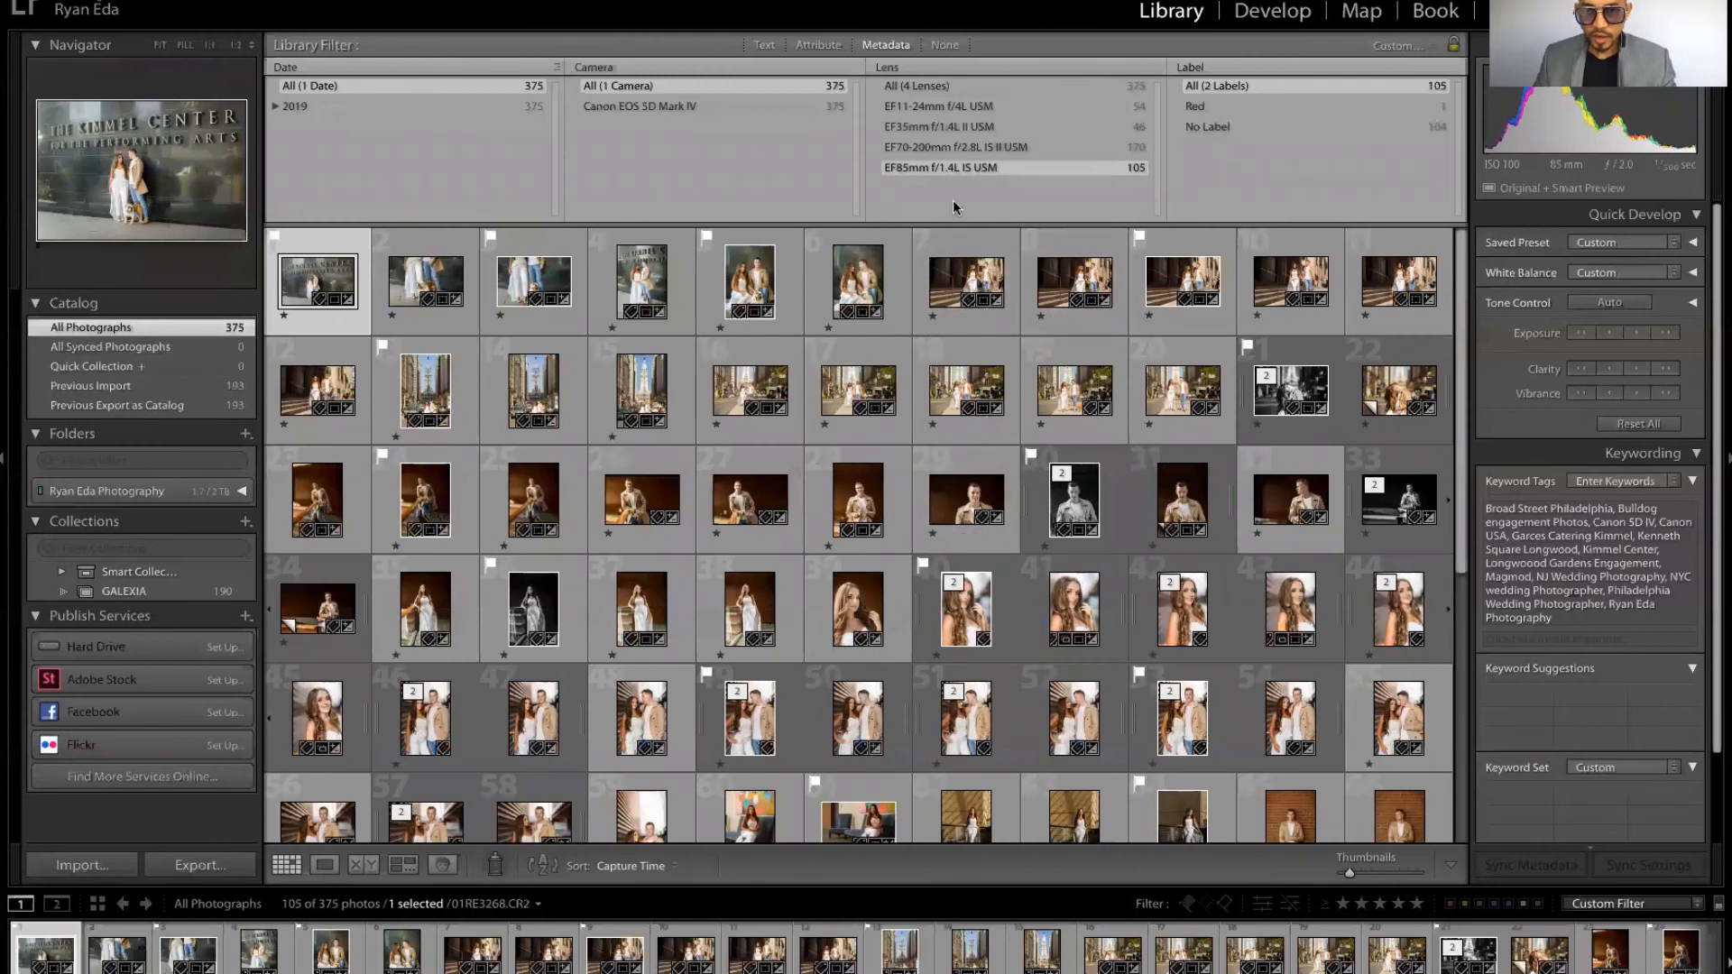
scroll(980, 481, down, 5)
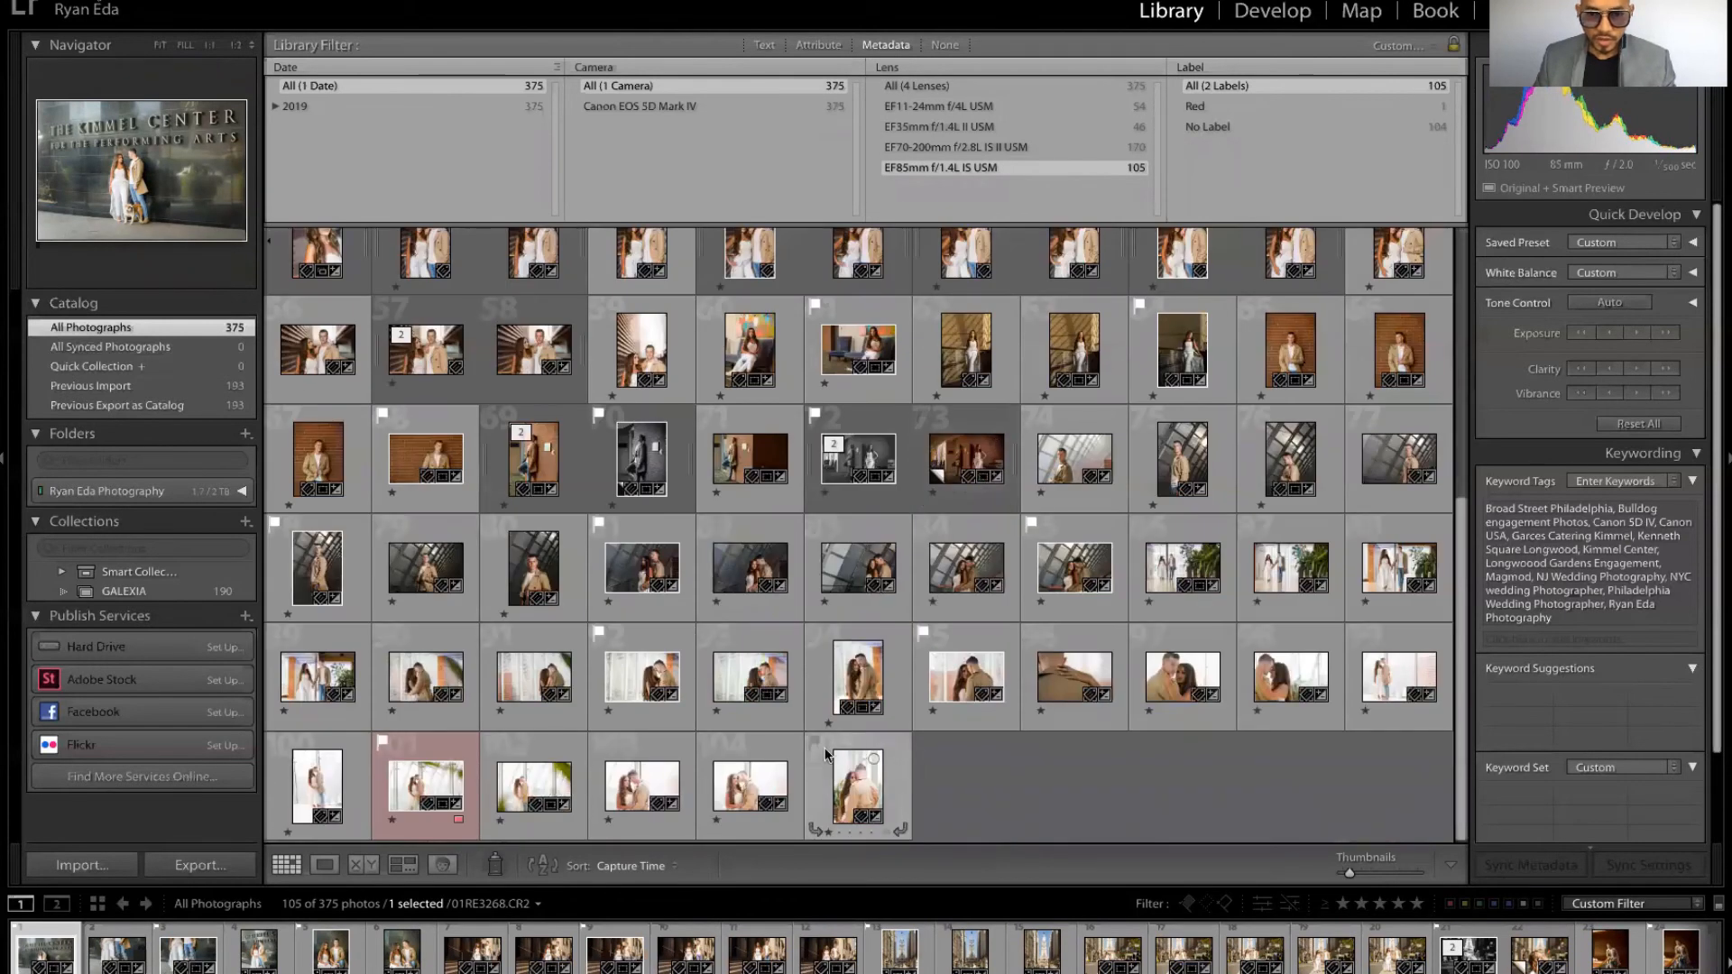
scroll(783, 707, up, 5)
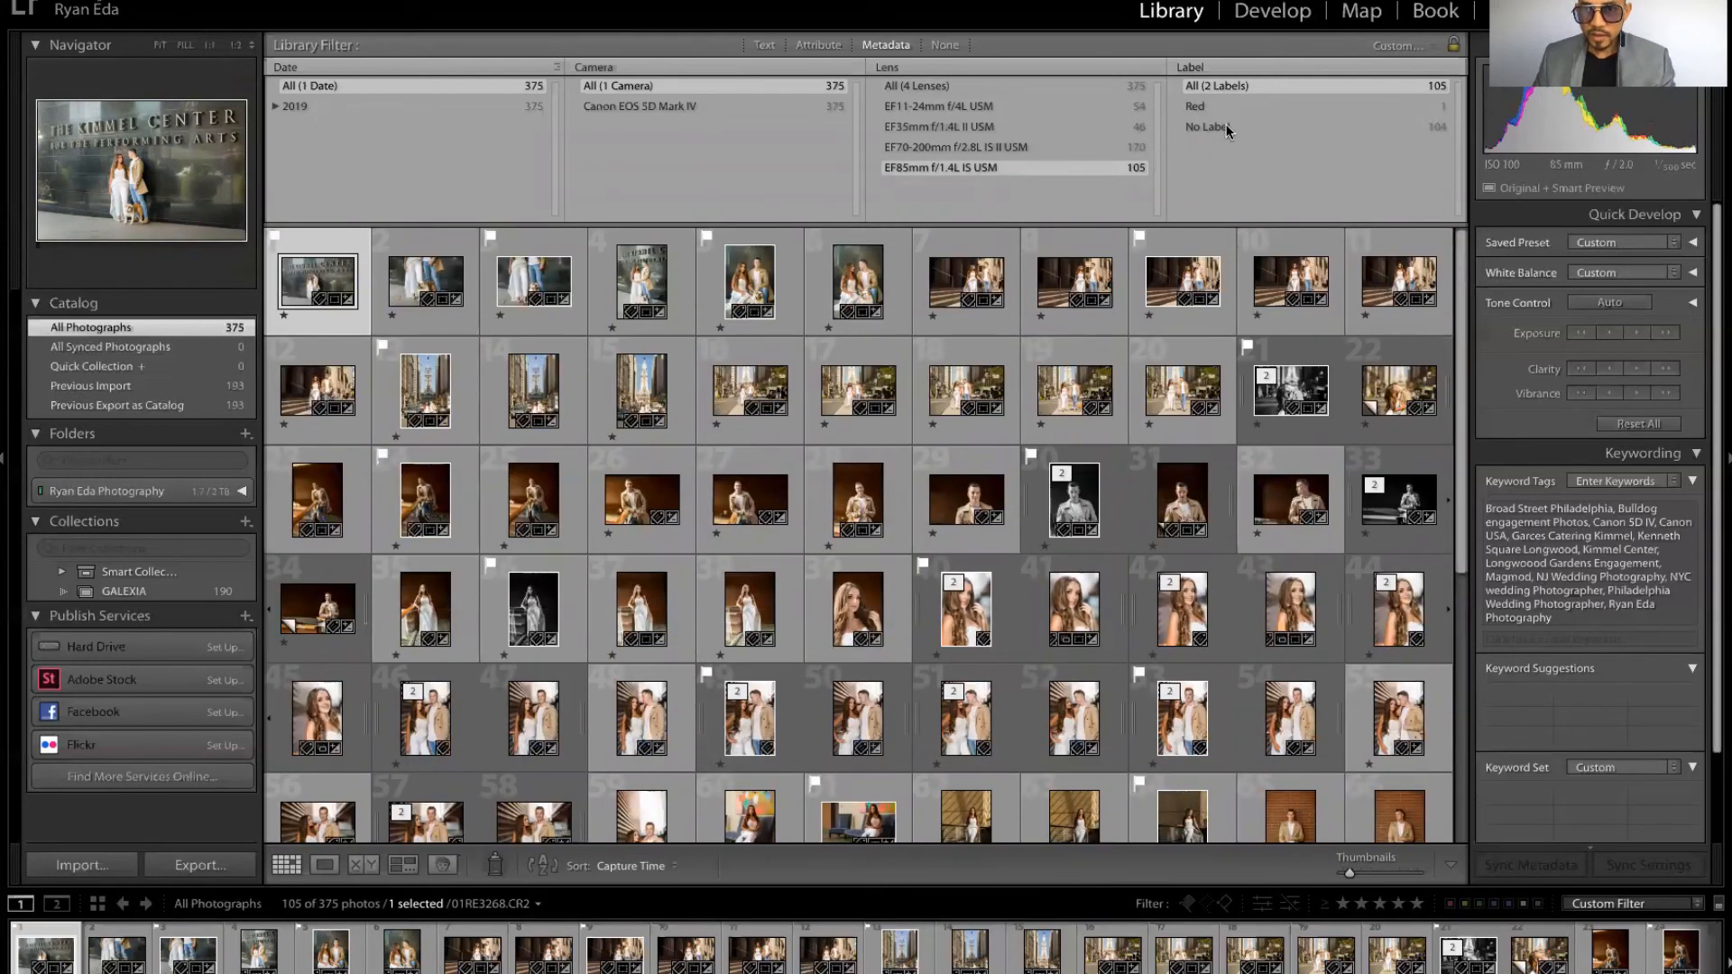
click(1009, 145)
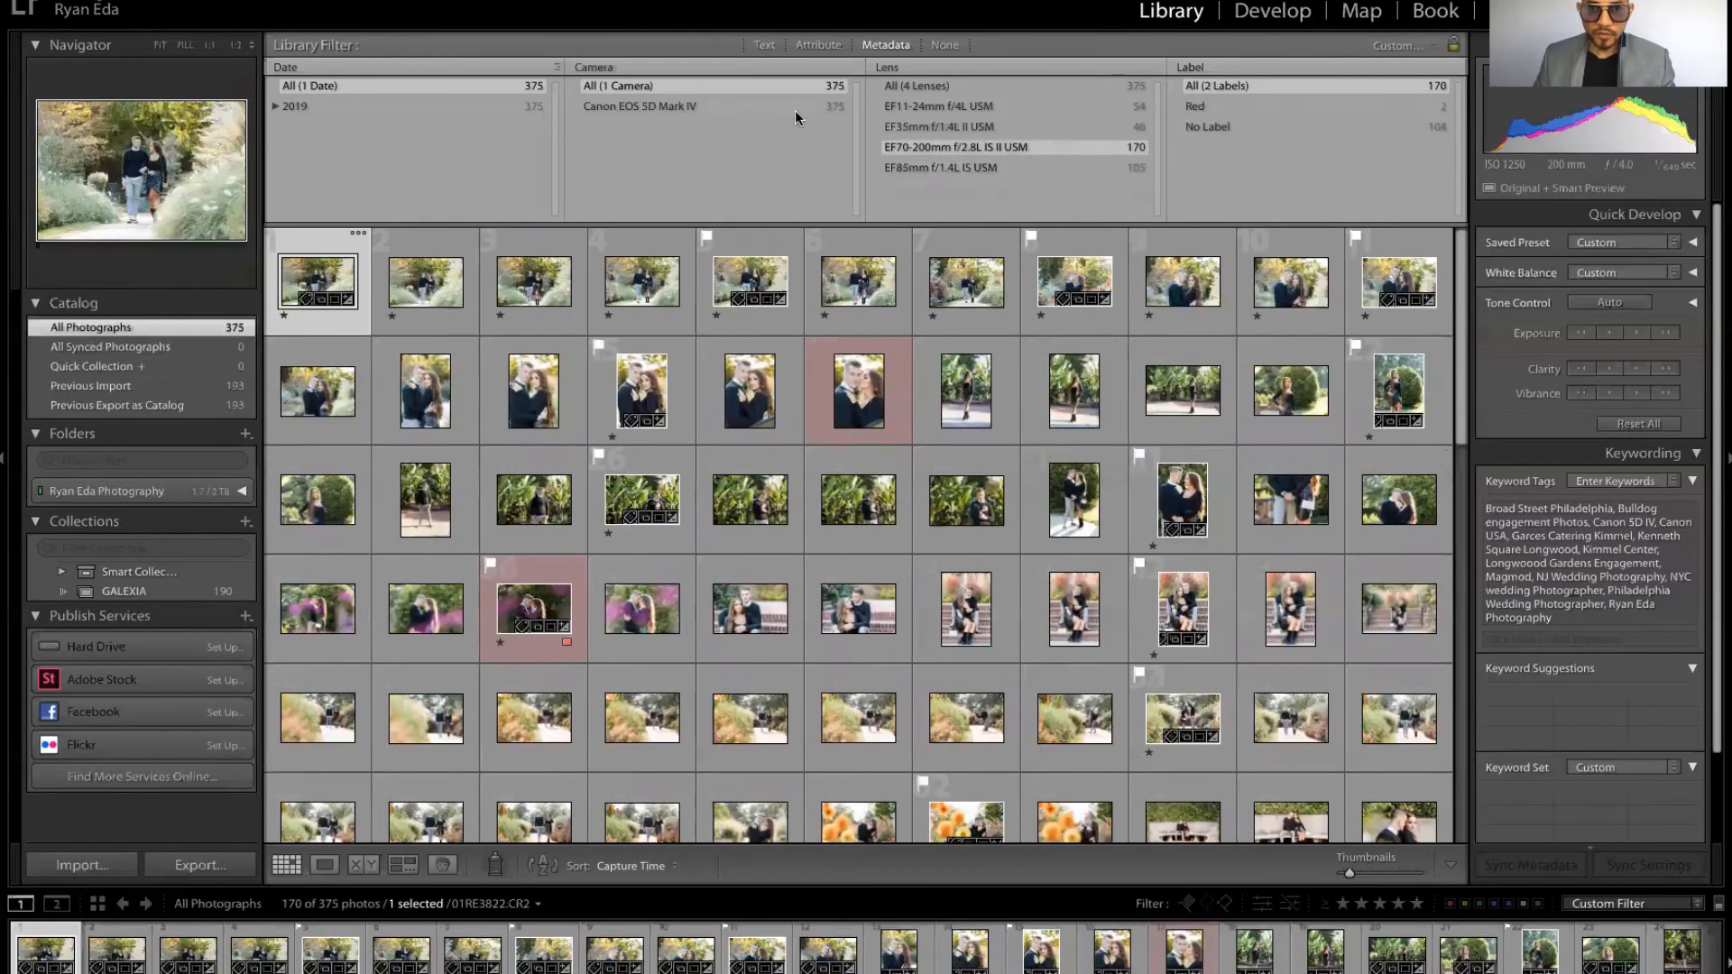
click(793, 110)
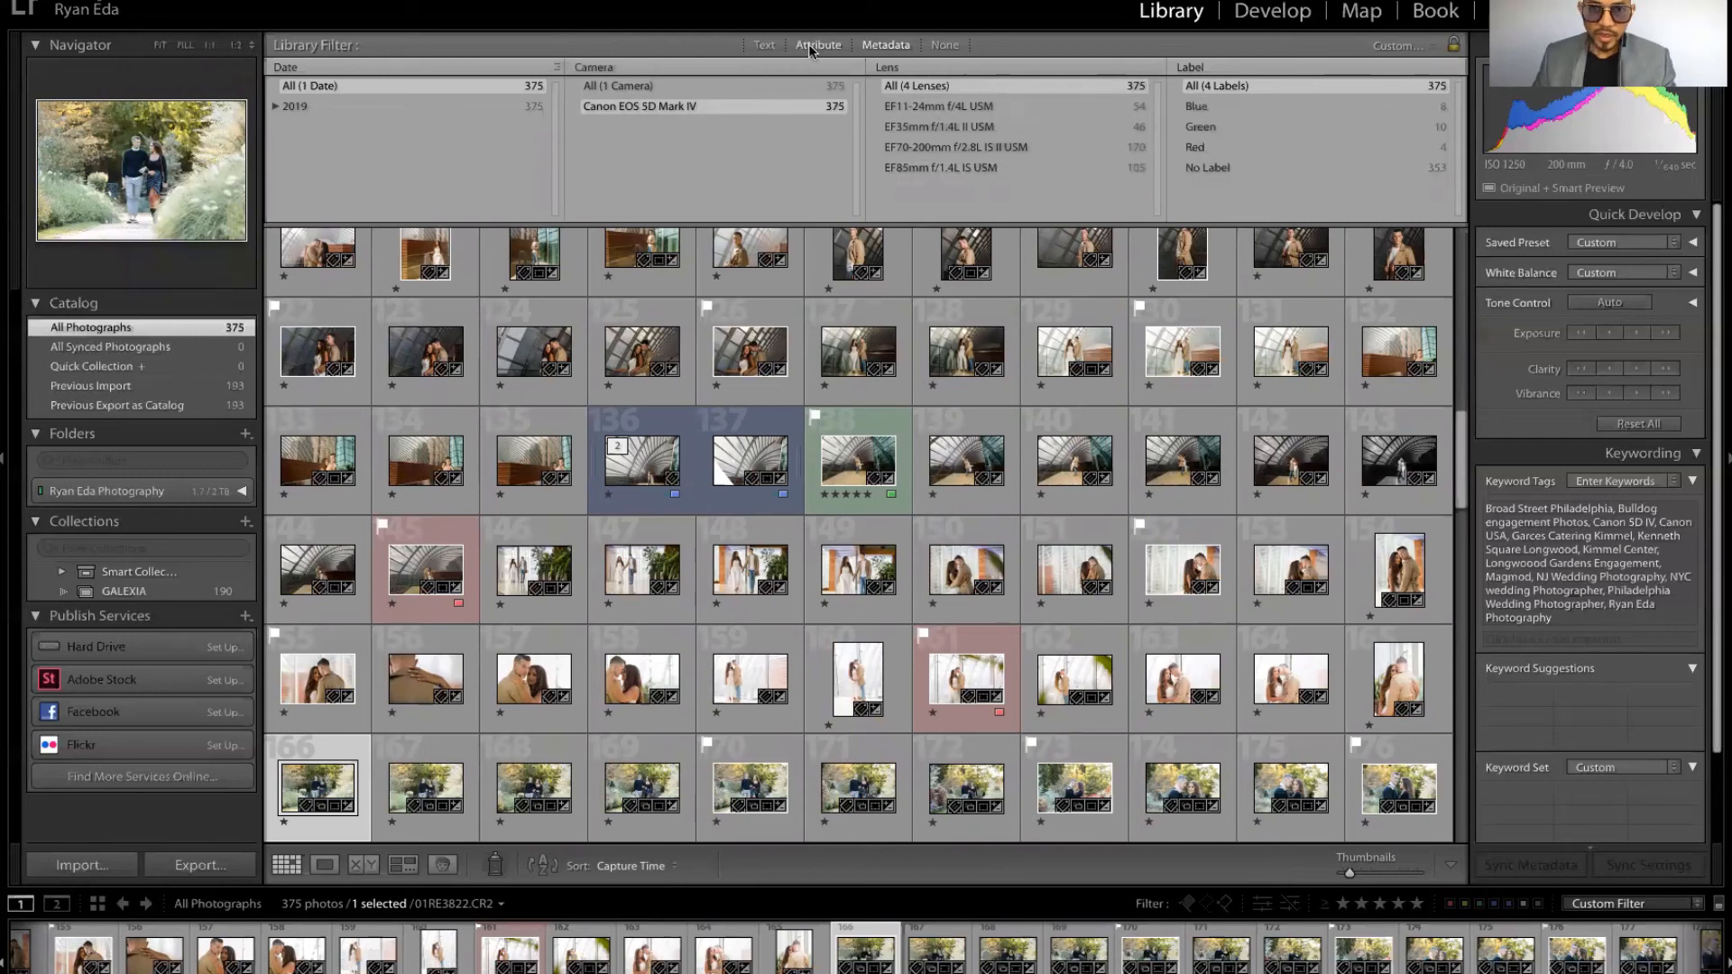
Step: Clear the library filters and cycle through the grid thumbnail view styles
click(938, 46)
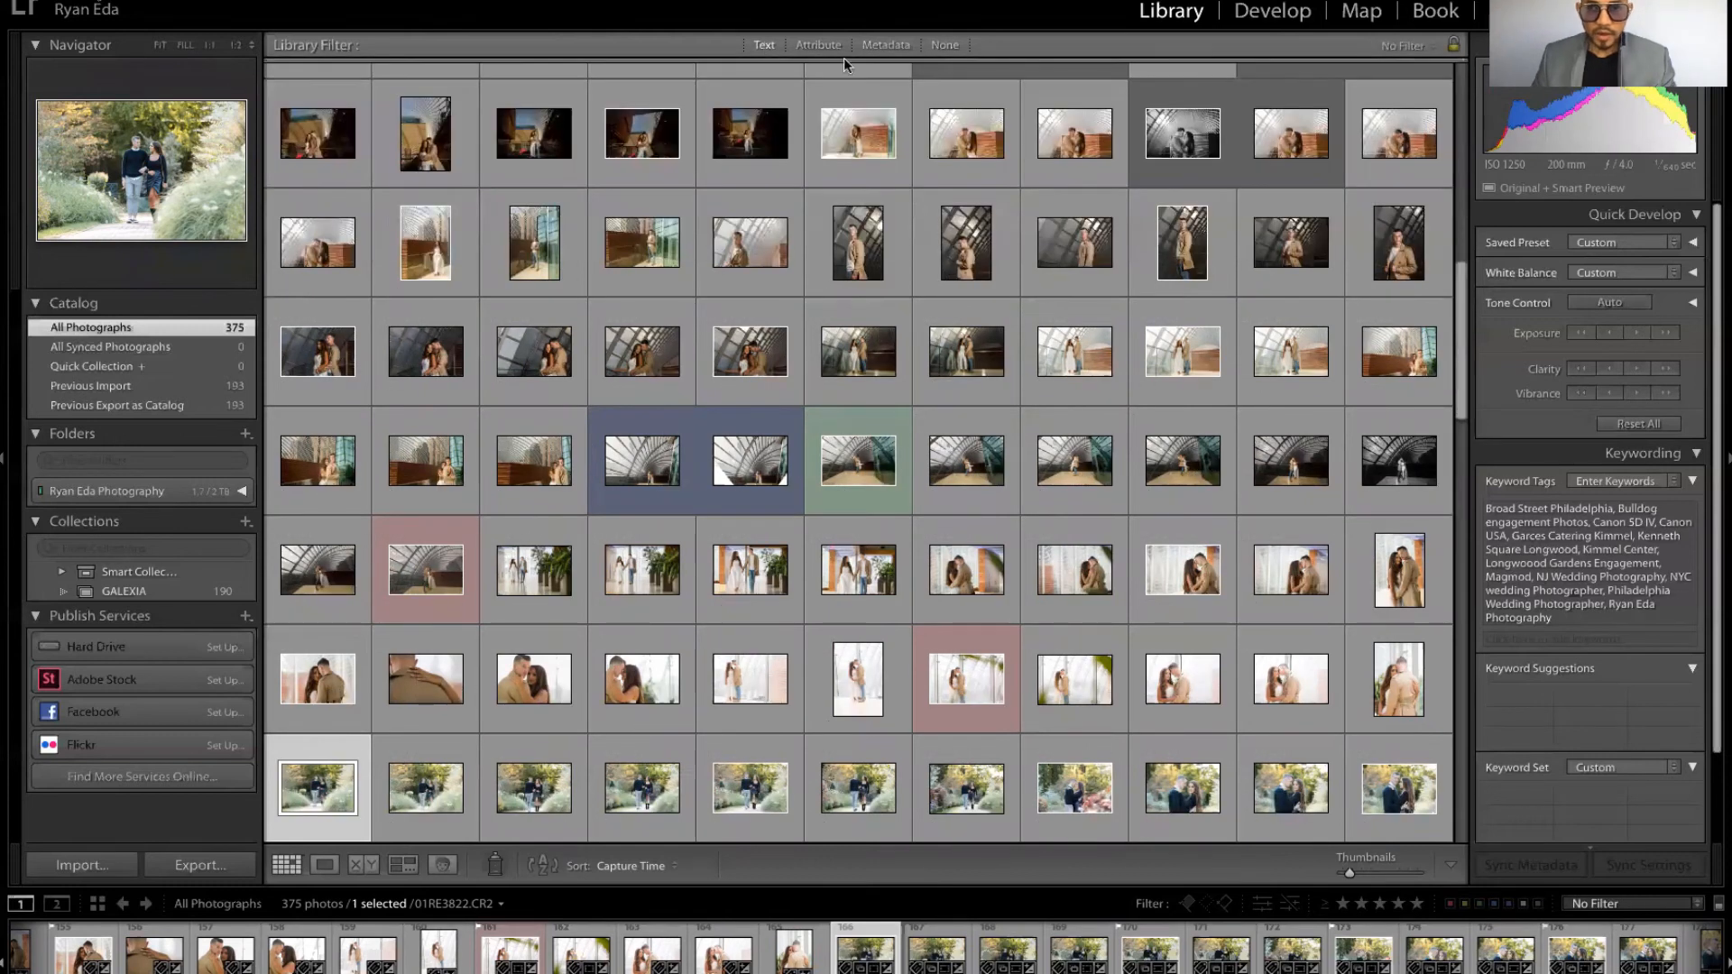
scroll(893, 659, up, 10)
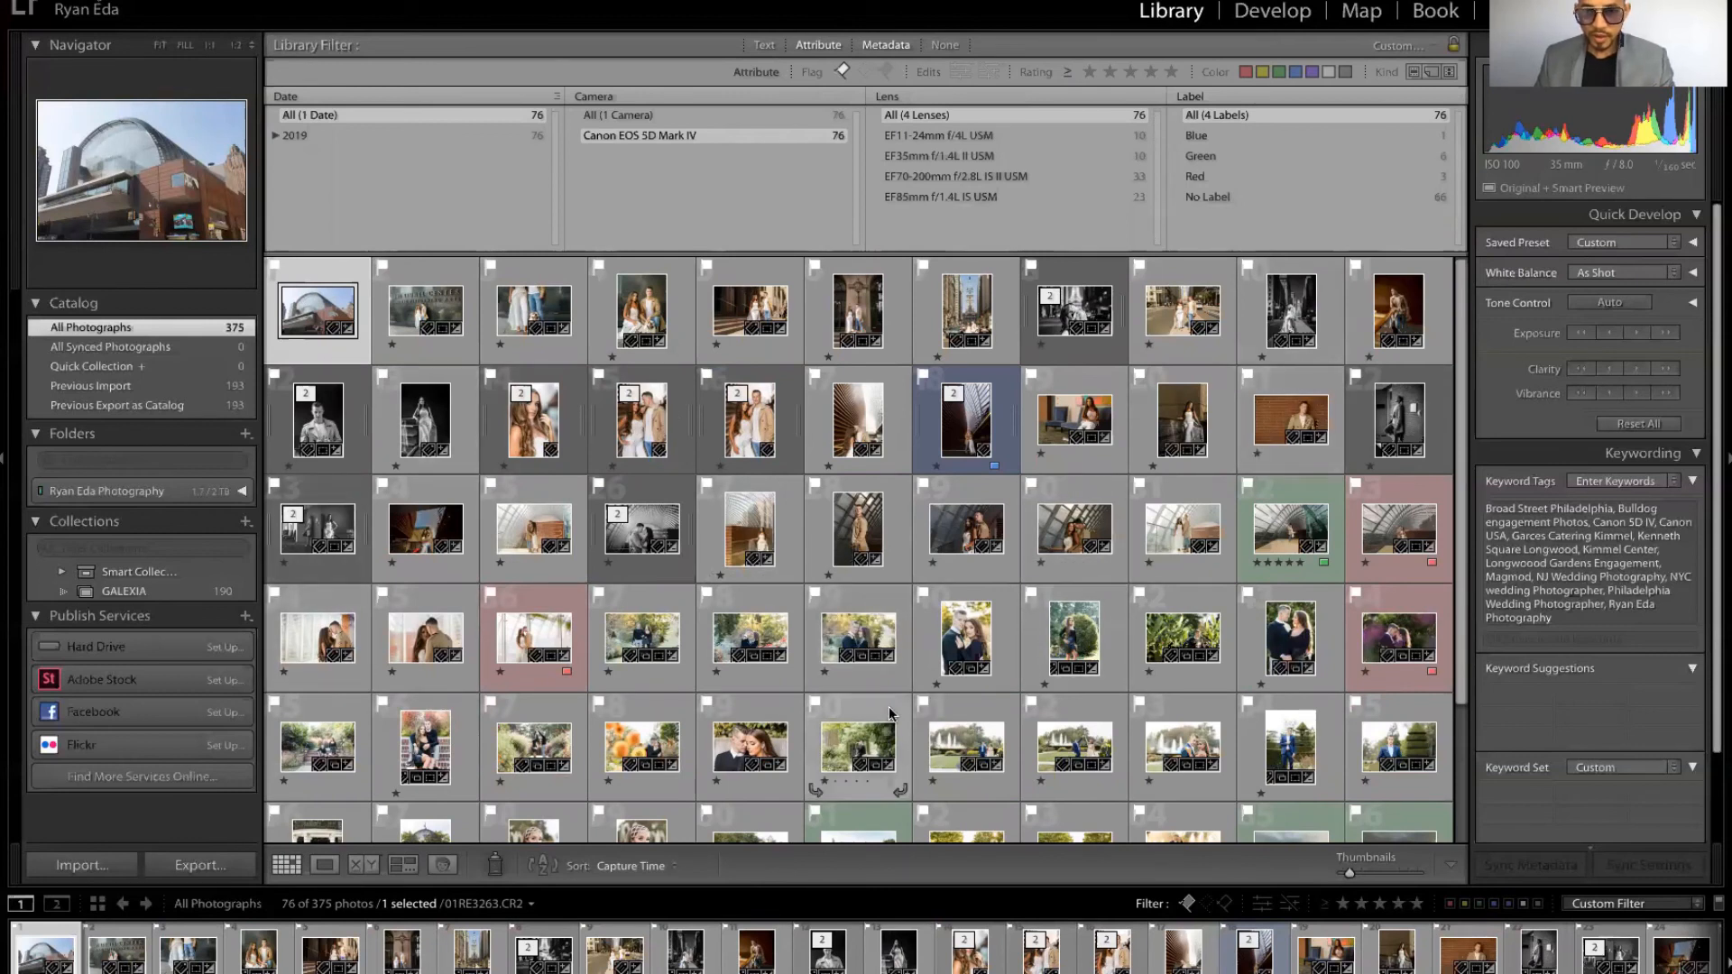
key(j)
key(j)
key(j)
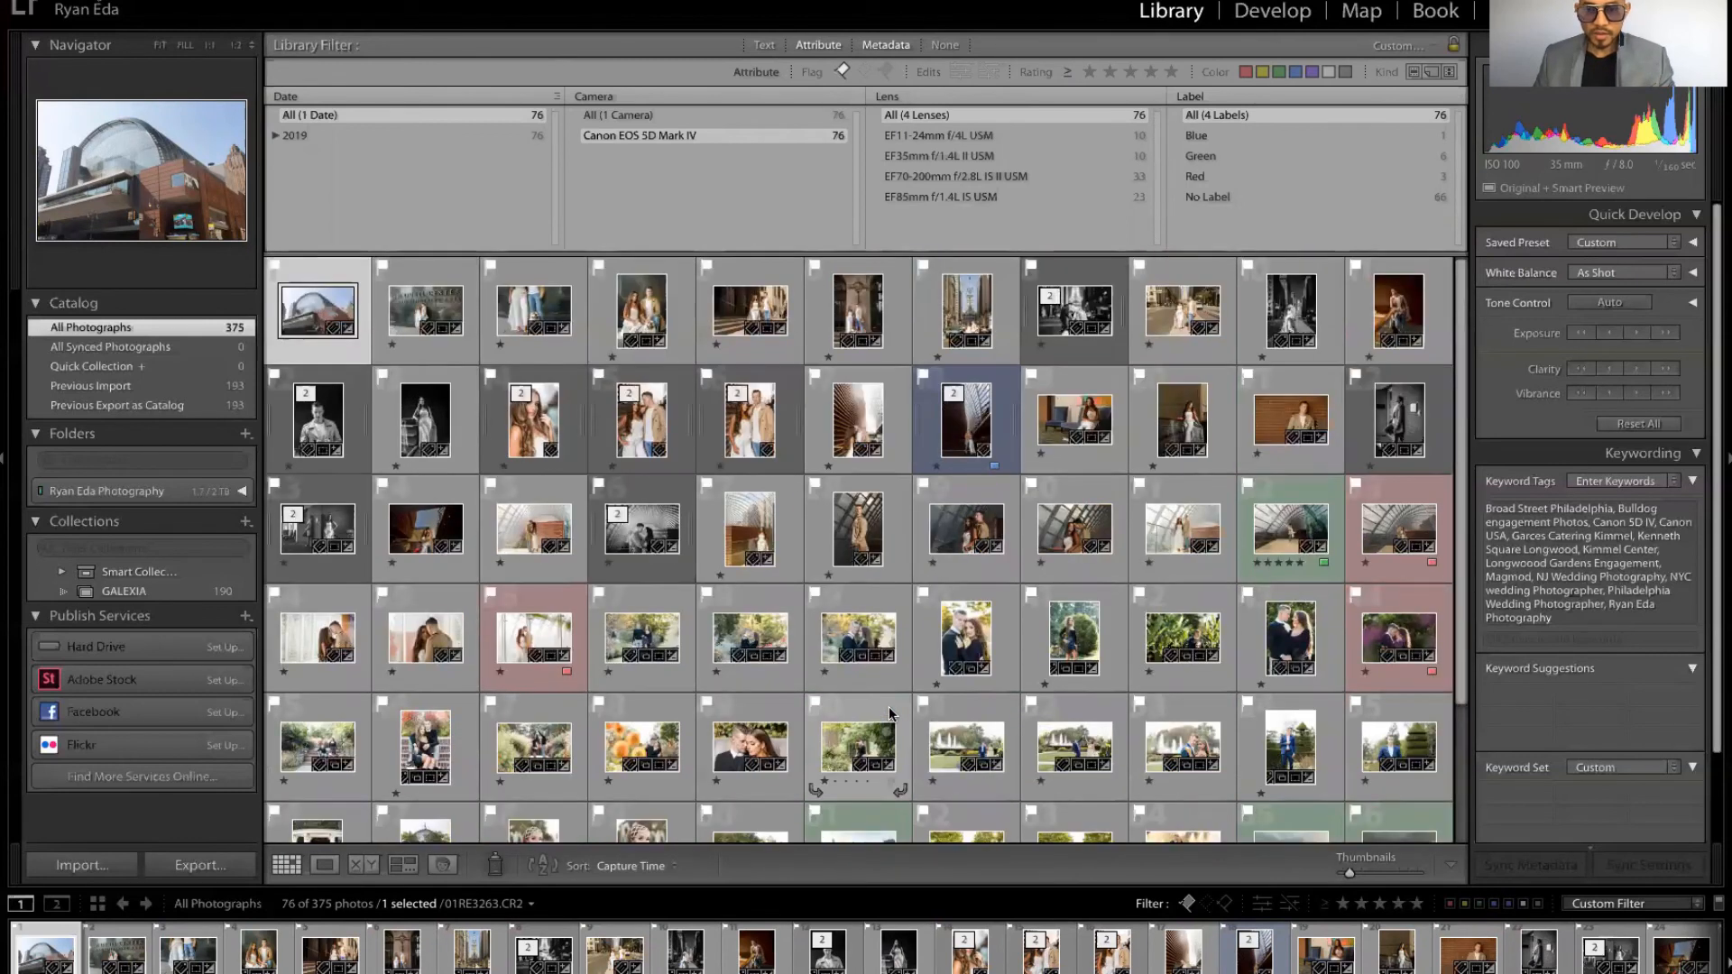
click(939, 45)
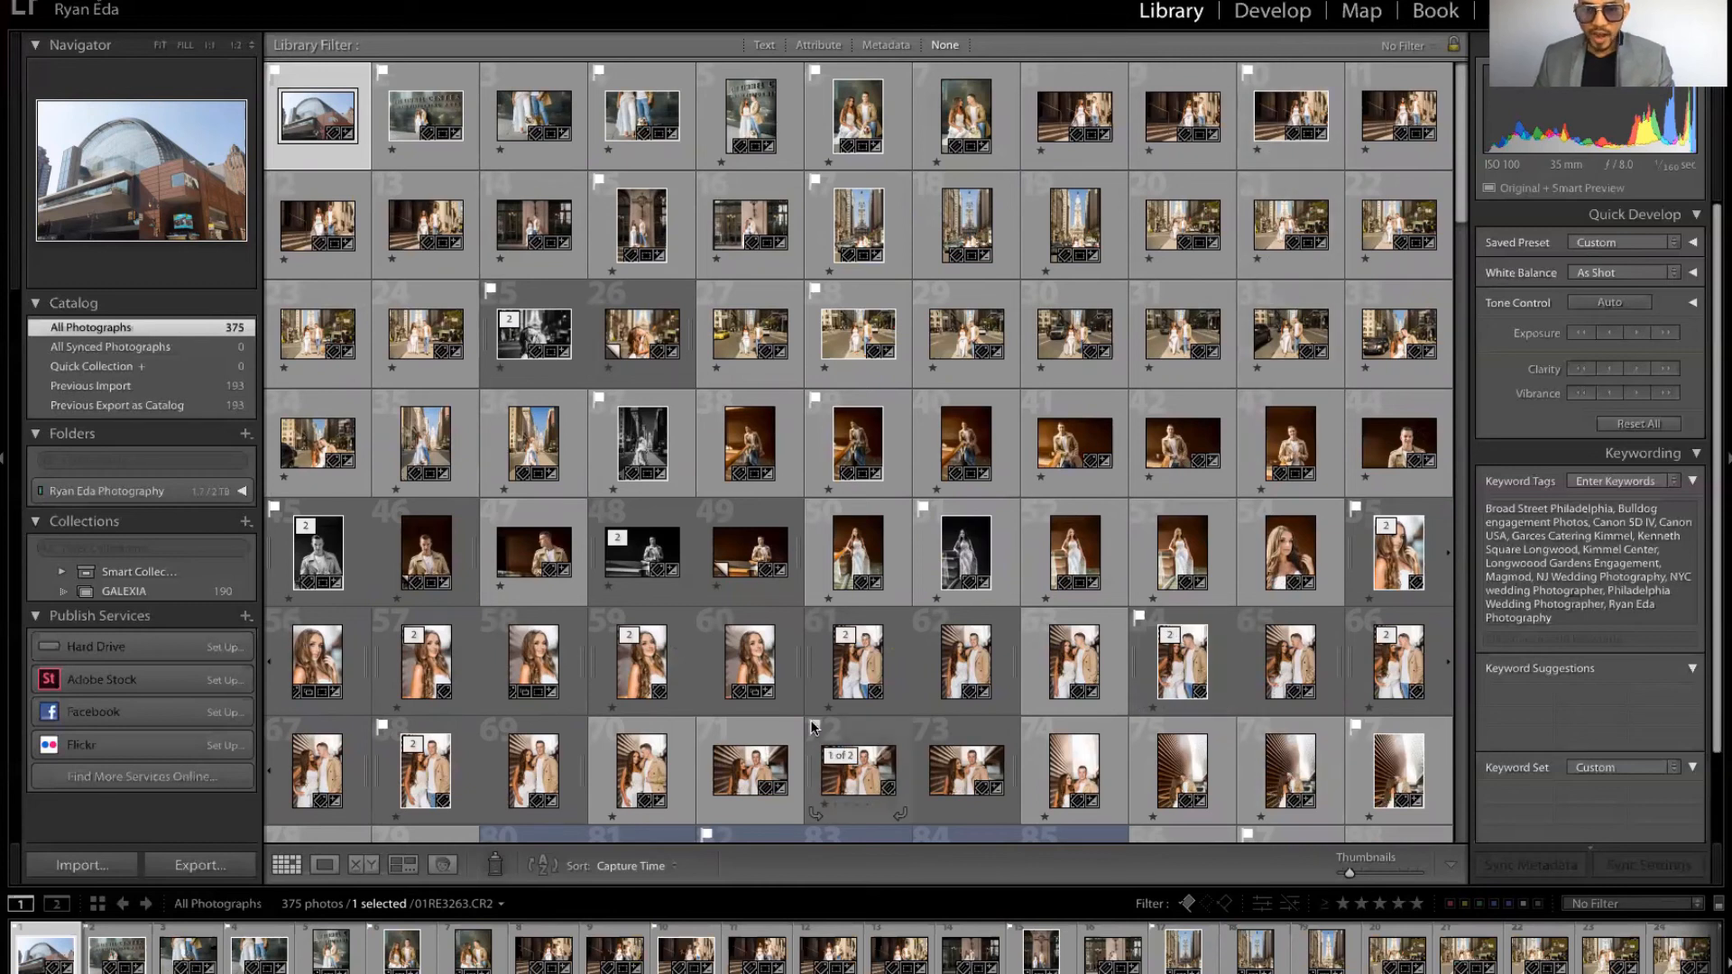
scroll(812, 728, down, 8)
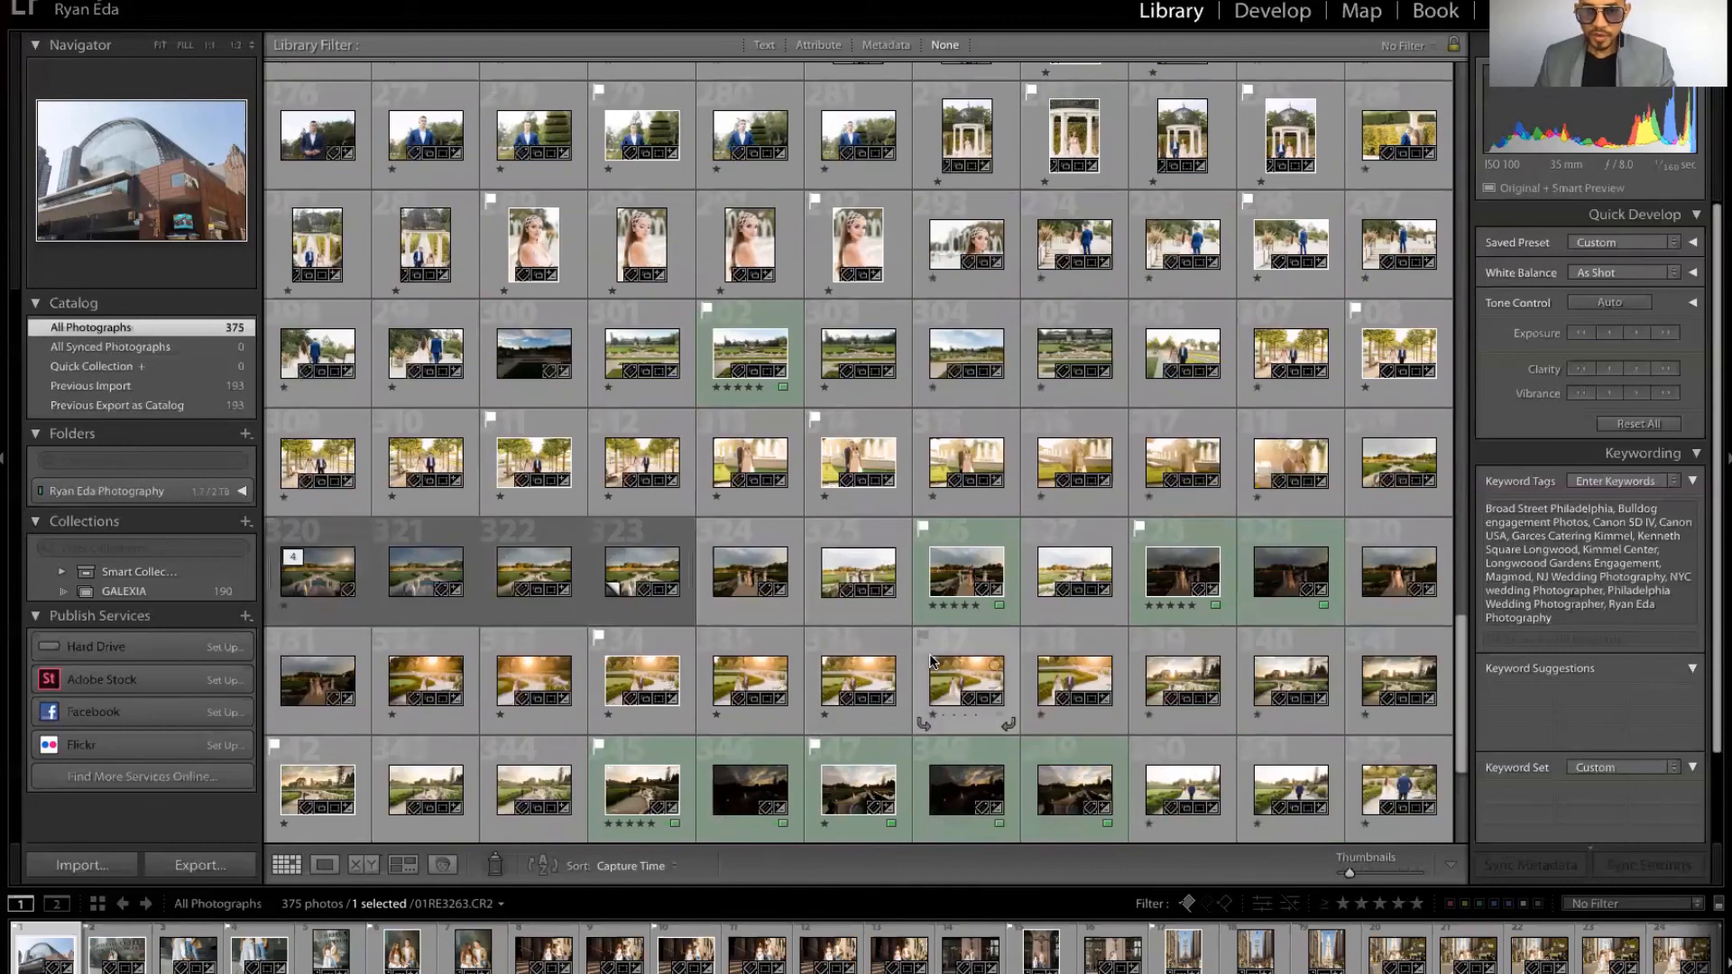
scroll(929, 653, down, 3)
scroll(929, 653, up, 5)
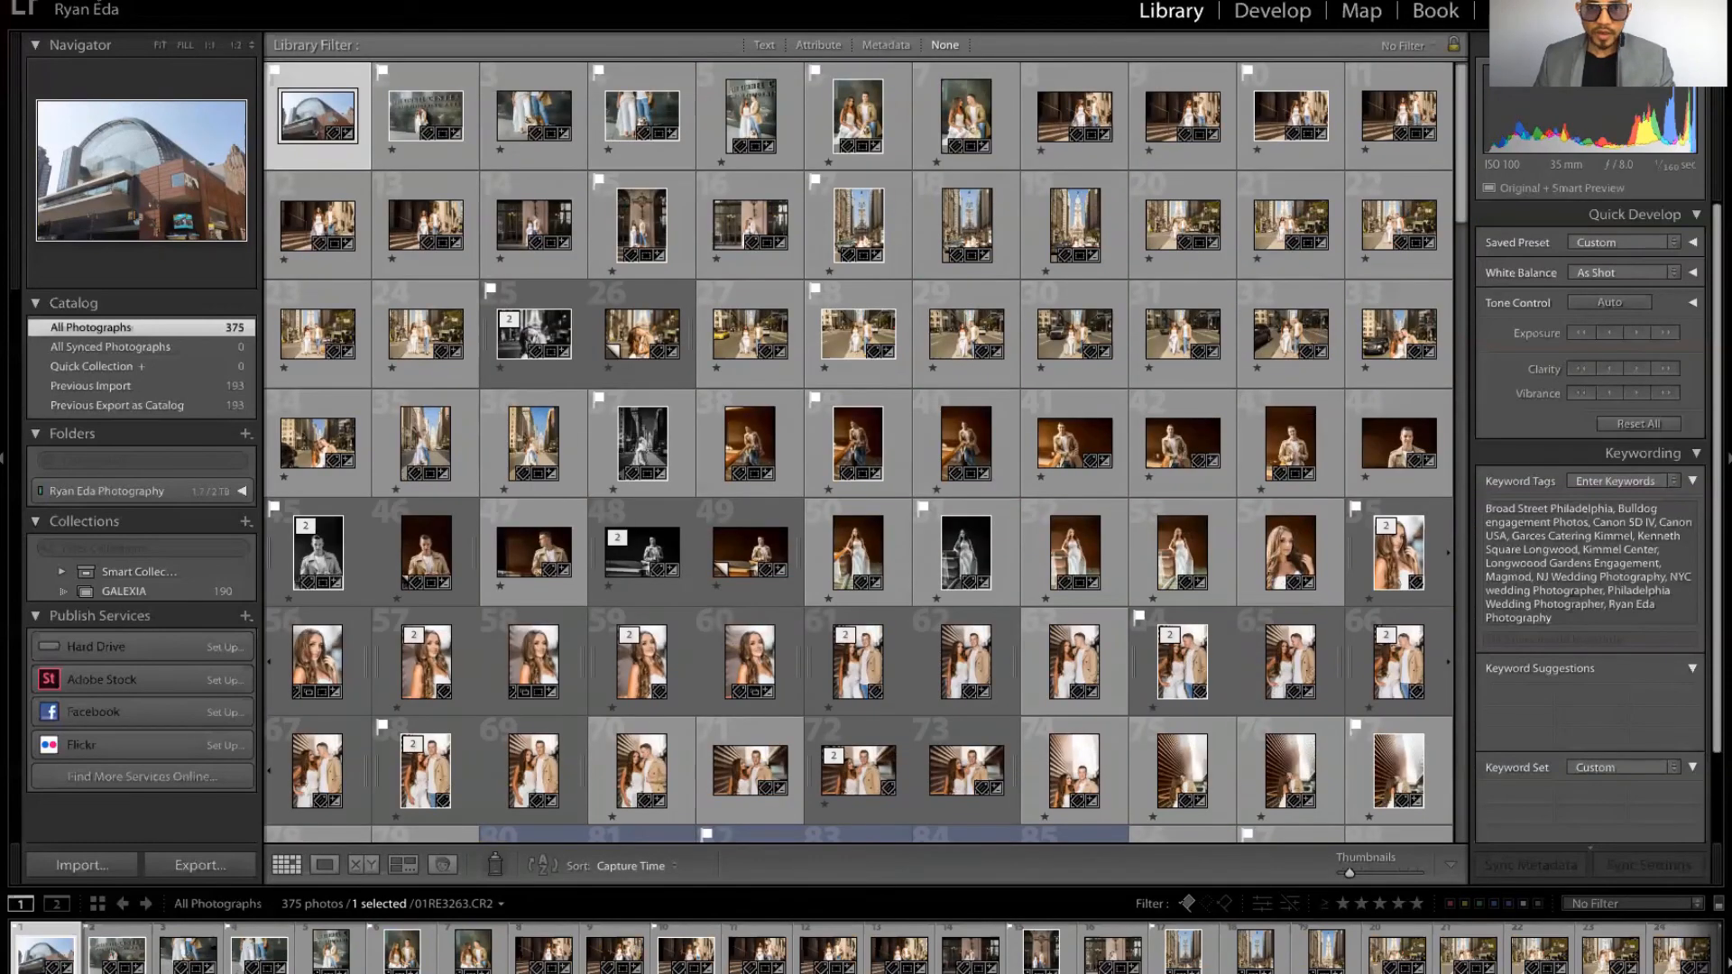